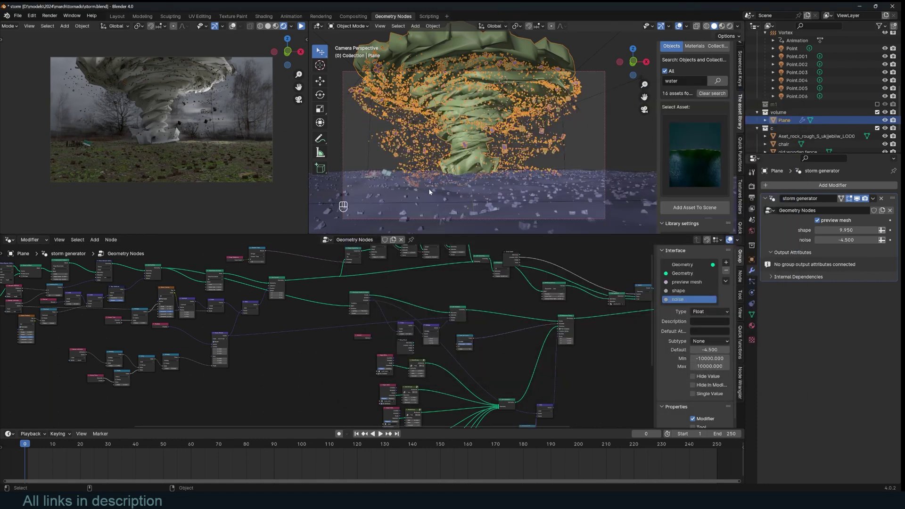
- Play the storm animation and examine the tornado mesh and flying debris from several angles
middle_drag(472, 173, 434, 189)
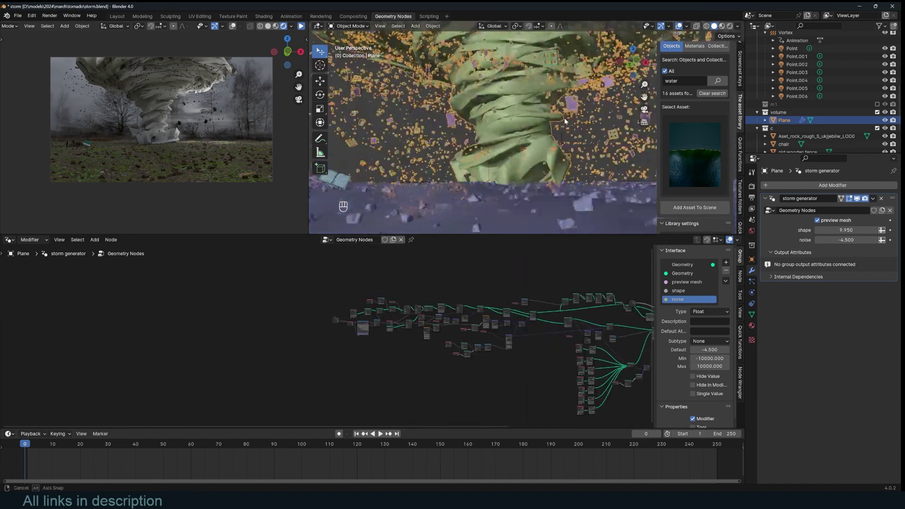
middle_drag(537, 182, 555, 138)
key(alt+a)
key(space)
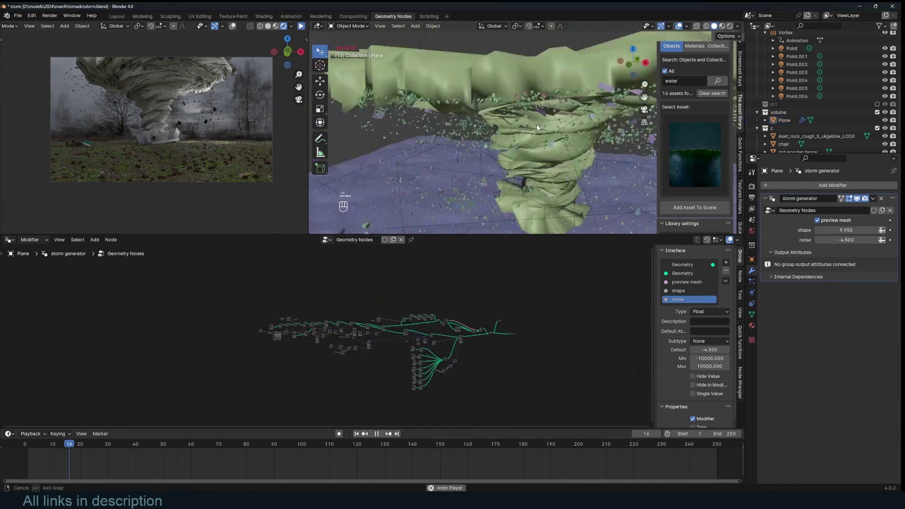
key(space)
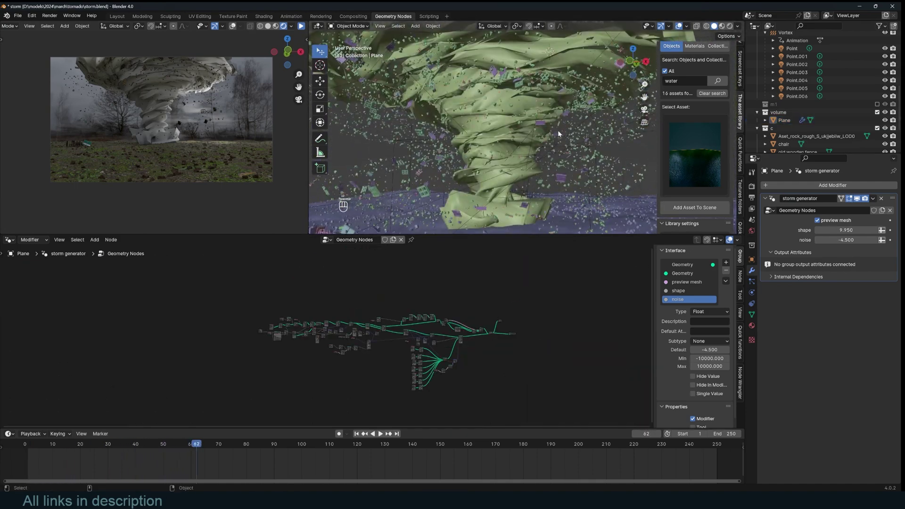
click(573, 121)
key(space)
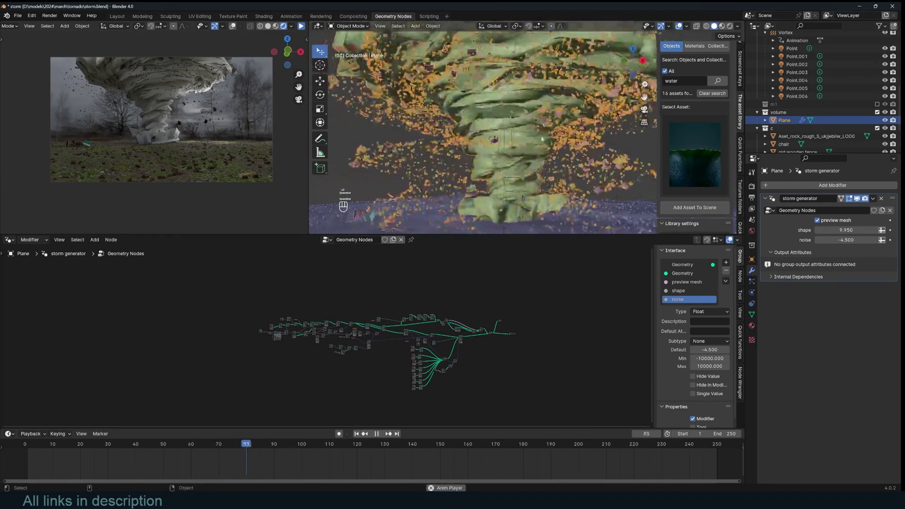
- Edit the BezierCurve that guides the tornado, moving its upper control point along Z to change the storm's height
scroll(530, 278, up, 3)
scroll(807, 109, up, 5)
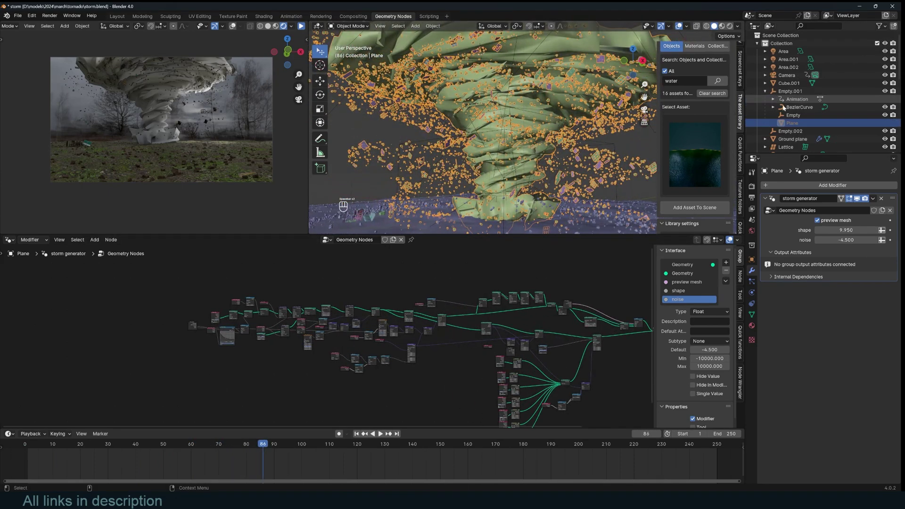
click(800, 107)
key(Tab)
key(g)
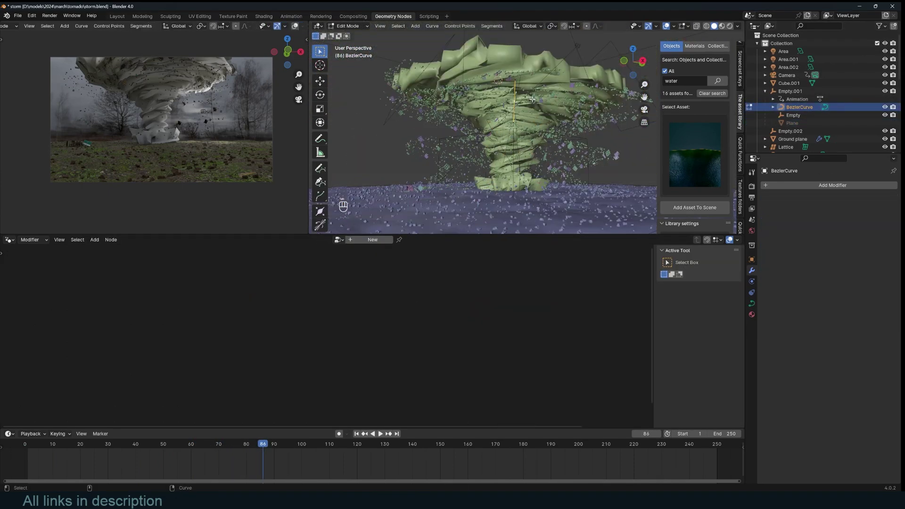
key(z)
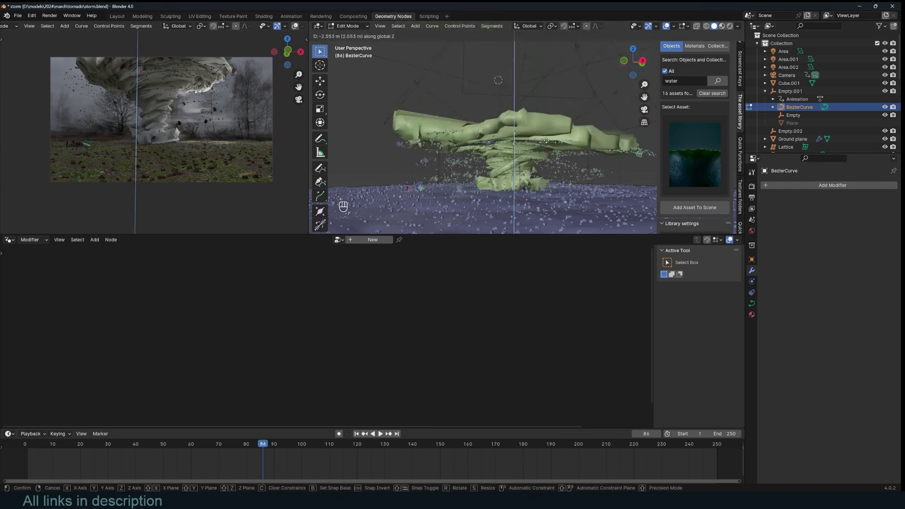
click(586, 125)
- Move the curve's upper control point along Z once more, leave Edit Mode and play the animation
scroll(586, 125, down, 4)
scroll(587, 125, up, 4)
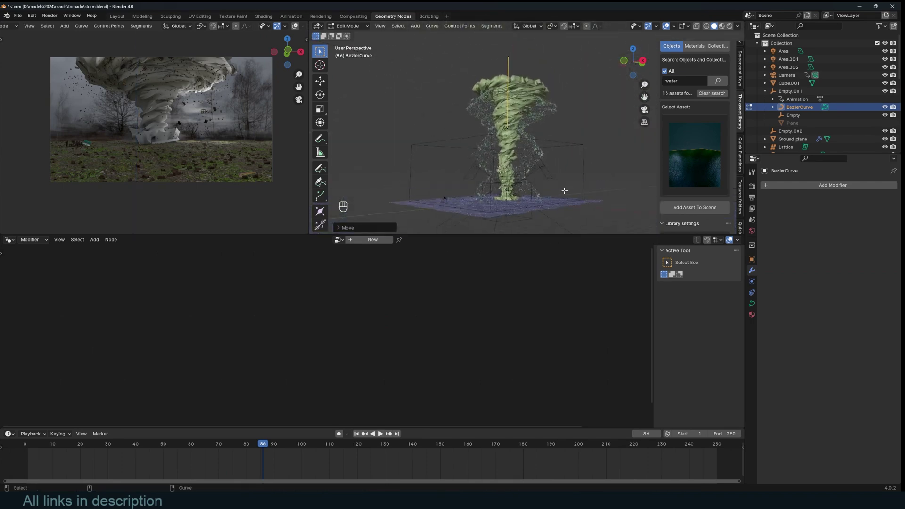
key(g)
key(z)
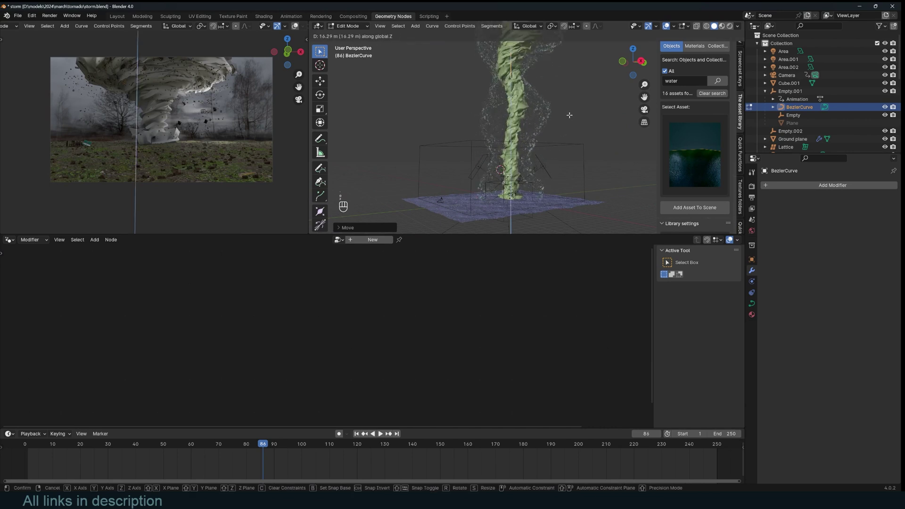
click(565, 142)
key(Tab)
key(space)
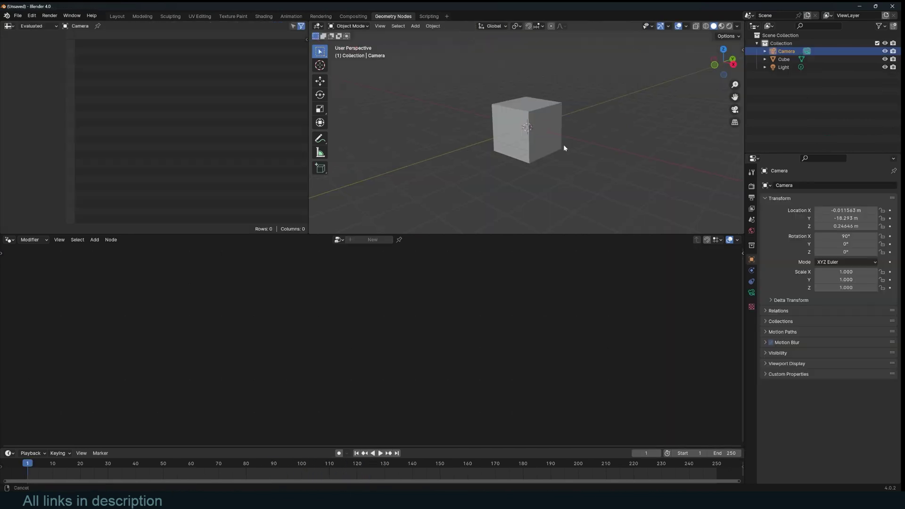
- Delete the default cube in the new scene and add a Bezier curve
click(547, 139)
key(x)
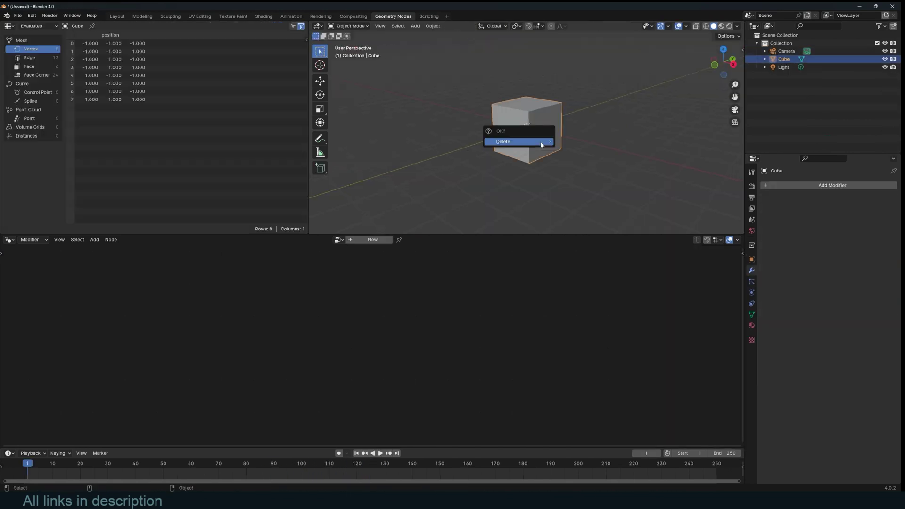
click(519, 142)
key(shift+a)
mouse_move(529, 165)
click(585, 160)
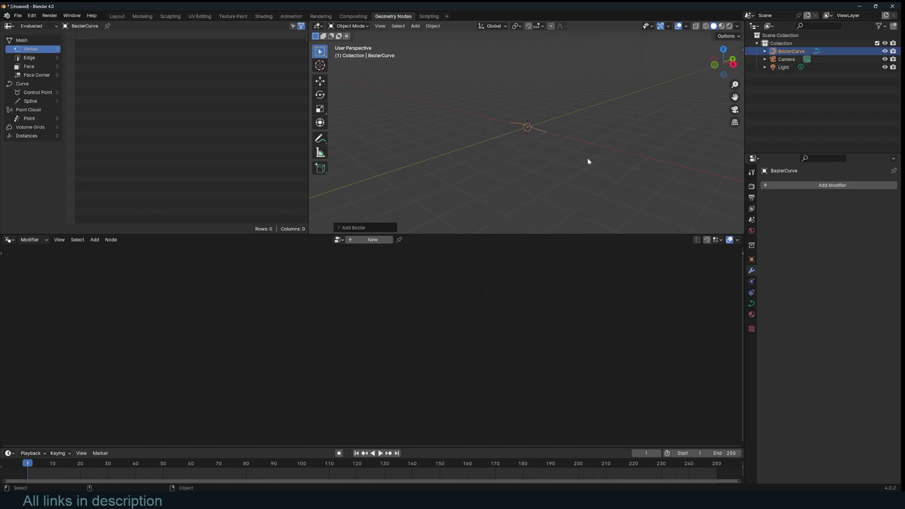
- Rotate the Bezier curve 90° about the Y axis in Edit Mode so that it stands upright
key(Tab)
key(r)
key(y)
key(9)
key(0)
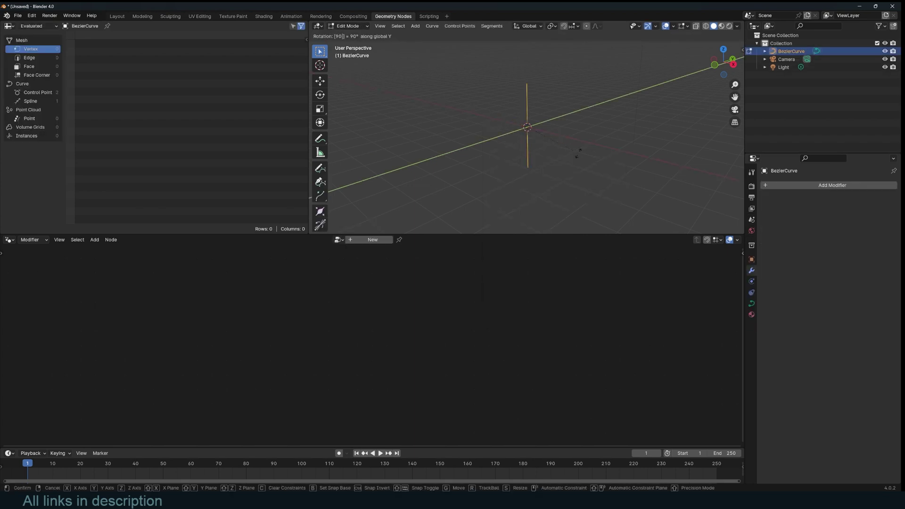
key(Return)
- Move the whole curve up along Z in front view so that its base sits near the origin
key(KP_1)
key(g)
key(z)
click(600, 101)
key(Tab)
middle_drag(566, 123, 528, 158)
- Adjust the curve's lower control point along Z to meet the world origin and leave Edit Mode
key(Tab)
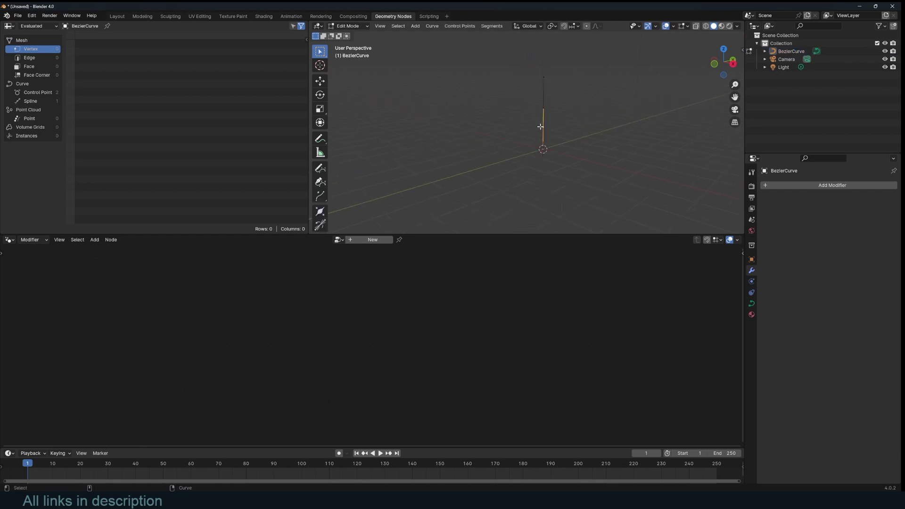
key(g)
key(z)
click(543, 151)
key(Tab)
- Add a plane and create a new Geometry Nodes tree on it
key(shift+a)
mouse_move(551, 148)
click(627, 143)
click(383, 238)
scroll(440, 310, down, 4)
middle_drag(454, 303, 523, 282)
- Bring the BezierCurve into the node tree as an Object Info node and connect its Geometry to the Group Output
drag(792, 51, 268, 366)
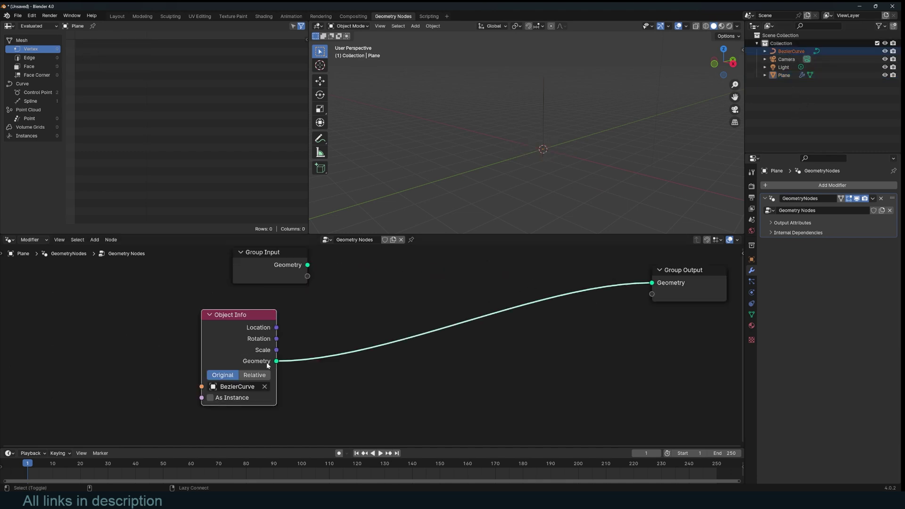
middle_drag(543, 159, 539, 164)
scroll(415, 283, down, 1)
- Insert Resample Curve and Curve to Mesh nodes after Object Info, with a Curve Circle as the profile curve
middle_drag(382, 269, 439, 286)
key(shift+a)
click(438, 261)
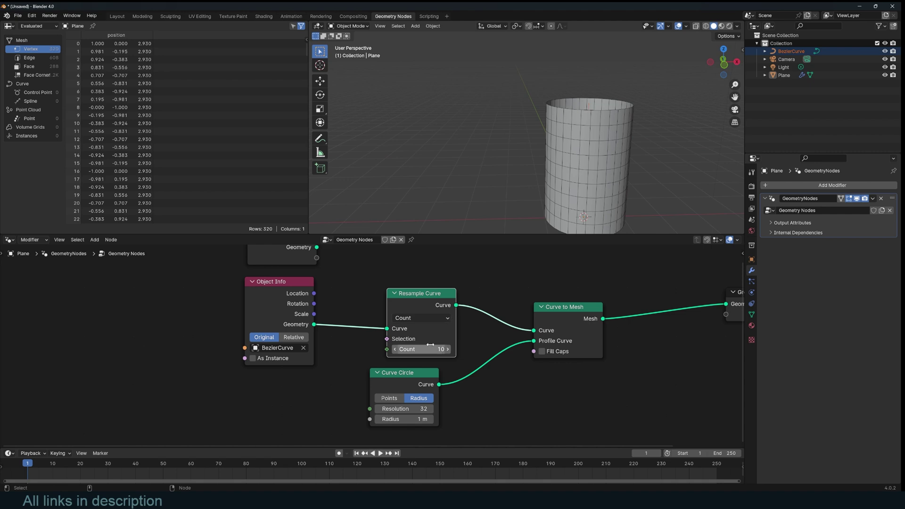
- Set the Resample Curve count to 33 and the Curve Circle resolution to 42
drag(430, 345, 447, 345)
drag(419, 410, 431, 410)
drag(430, 410, 433, 410)
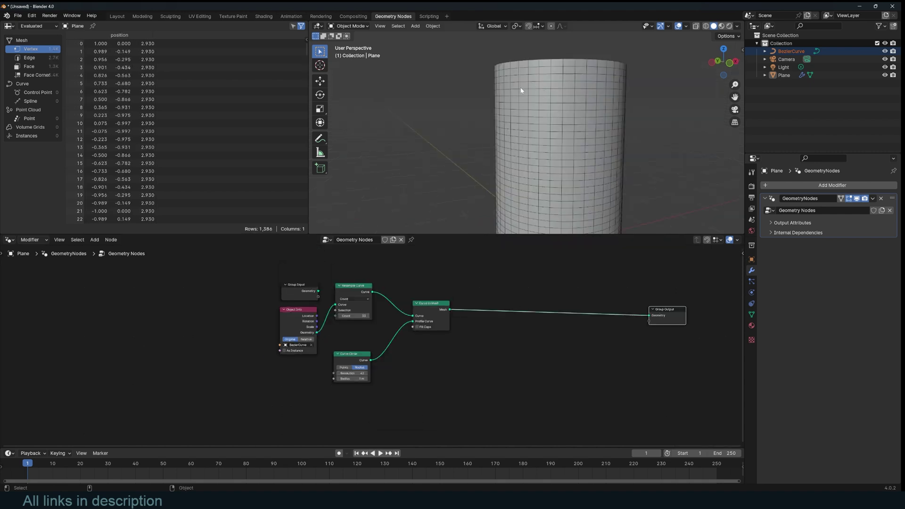
- Insert a Set Position node between Curve to Mesh and the Group Output
key(shift+a)
text(set)
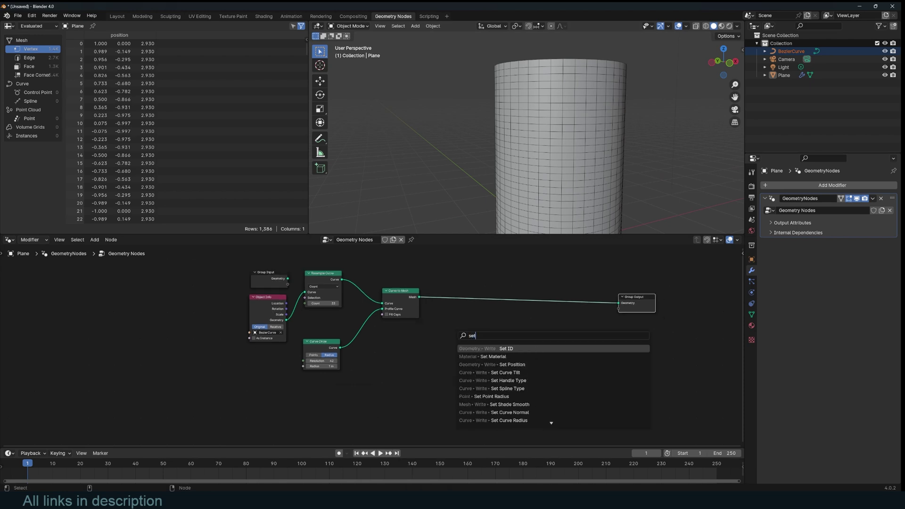
key(Down)
- Add a Normal node and connect it to the Offset of the Set Position node
key(shift+a)
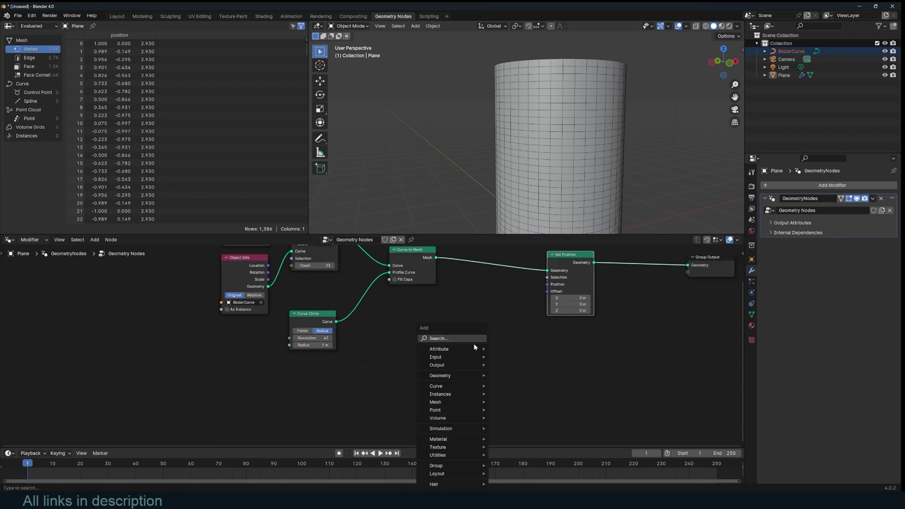
click(473, 342)
text(nor)
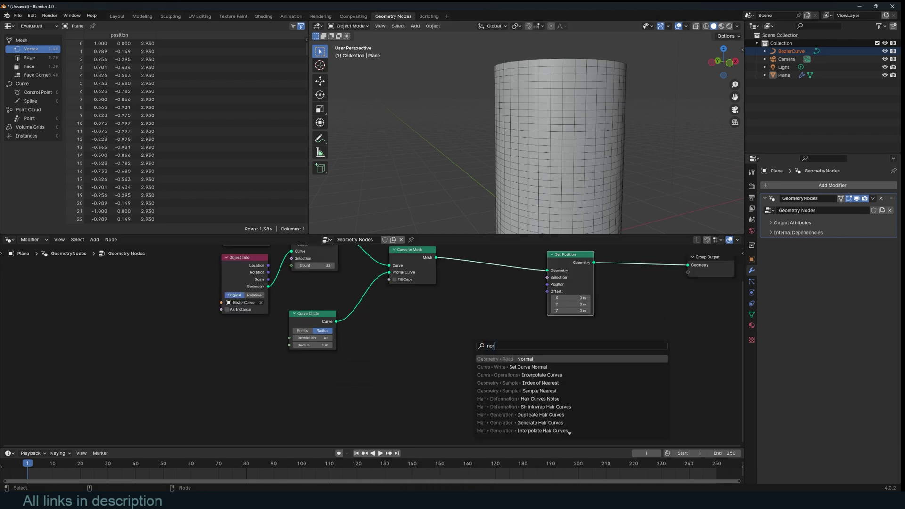
key(Return)
drag(451, 330, 418, 309)
- Add a Noise Texture node below the Normal node
key(shift+a)
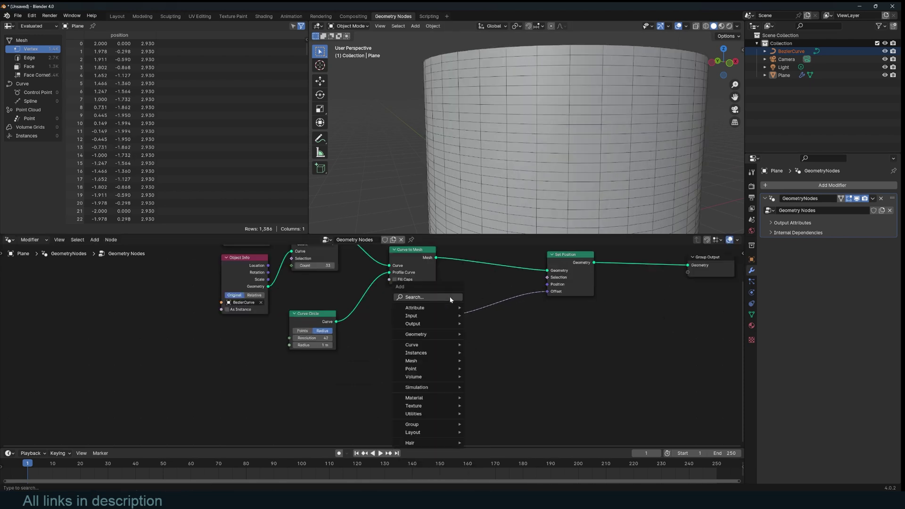
click(451, 297)
text(noi)
key(Return)
click(422, 358)
- Insert a Vector Math node set to Scale between Normal and Offset, with the noise Fac driving its Scale input
key(shift+a)
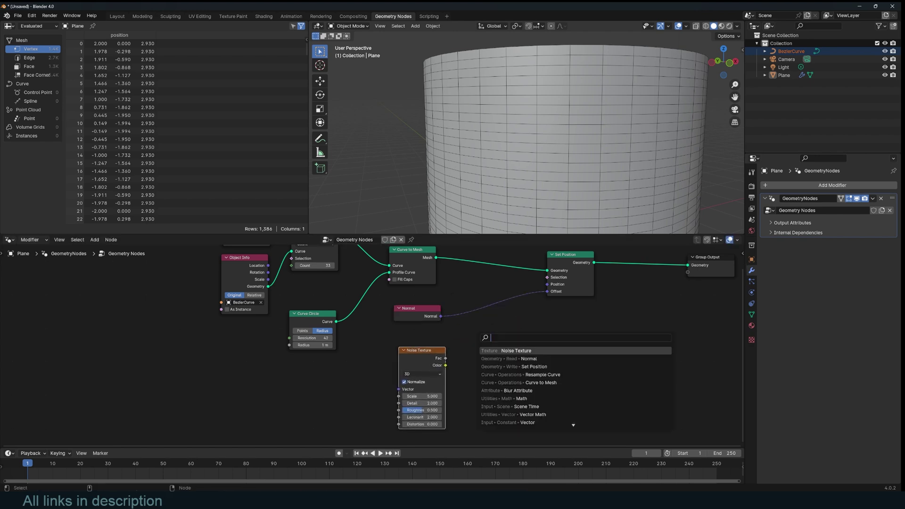
click(497, 315)
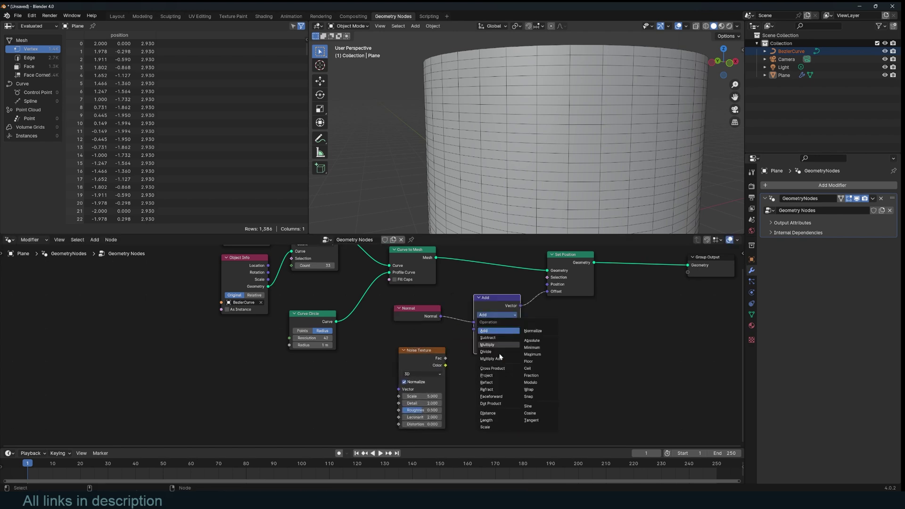
click(490, 428)
drag(467, 337, 475, 331)
scroll(556, 141, down, 3)
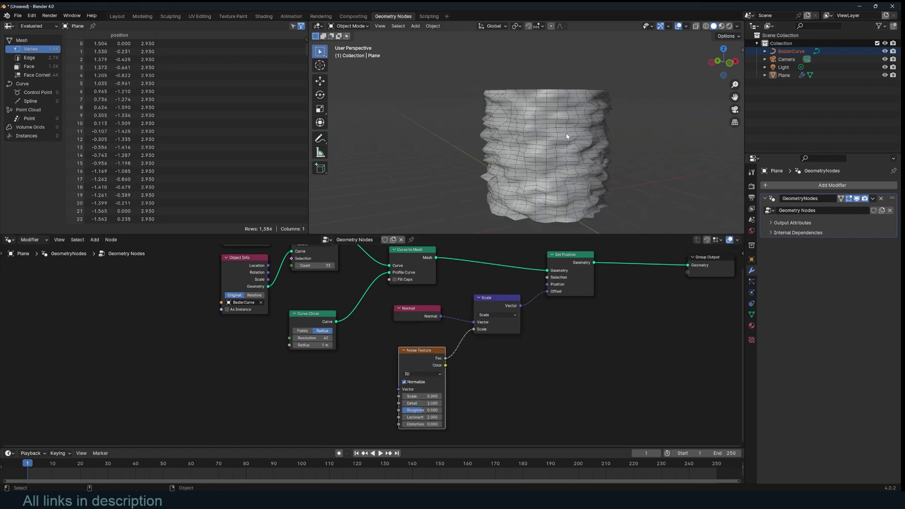
middle_drag(557, 142, 576, 141)
- Insert a Math node set to Subtract with value 0.5 between the noise Fac and the vector Scale input
key(shift+a)
text(m)
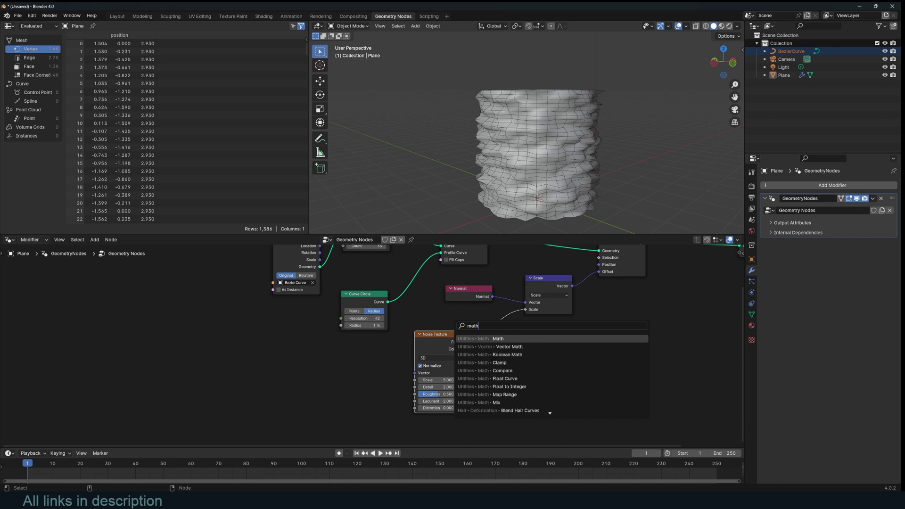
key(Return)
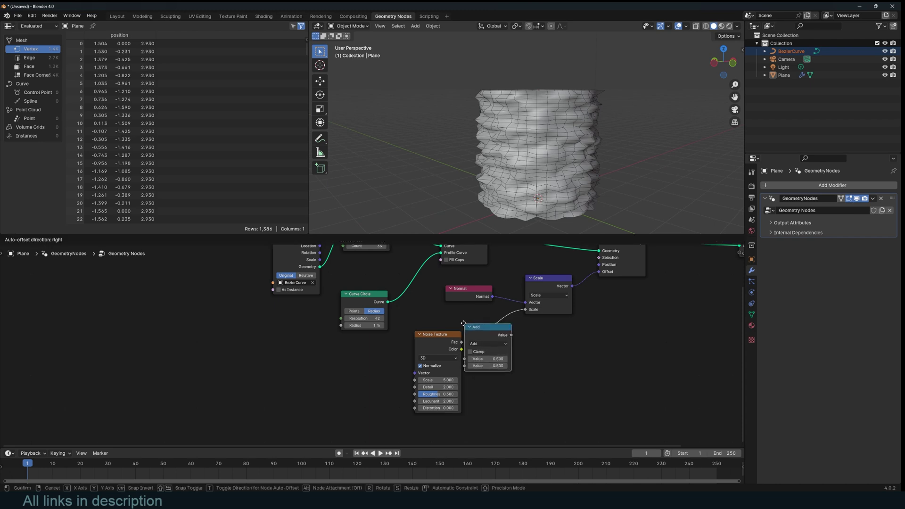
click(468, 326)
click(507, 343)
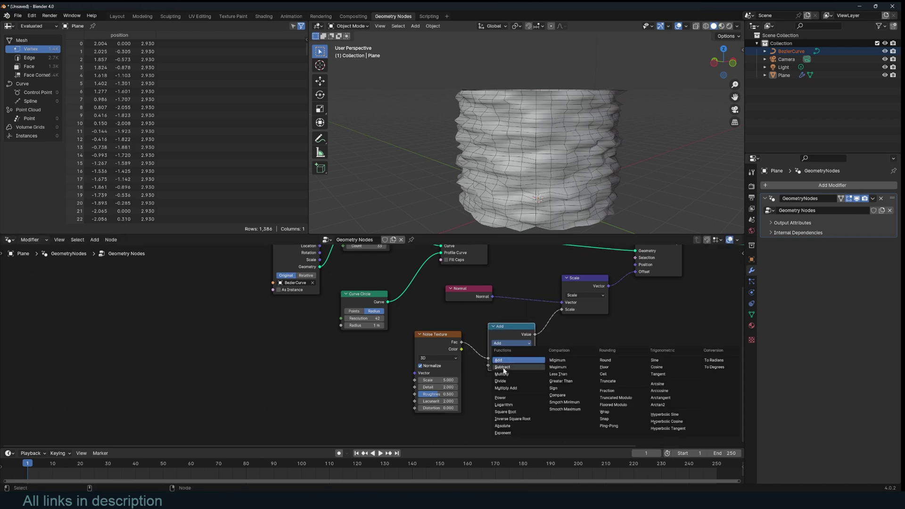
click(502, 369)
- Inspect the displaced cylinder and arrange the noise, Subtract, Scale and Set Position nodes more compactly
middle_drag(544, 146, 556, 161)
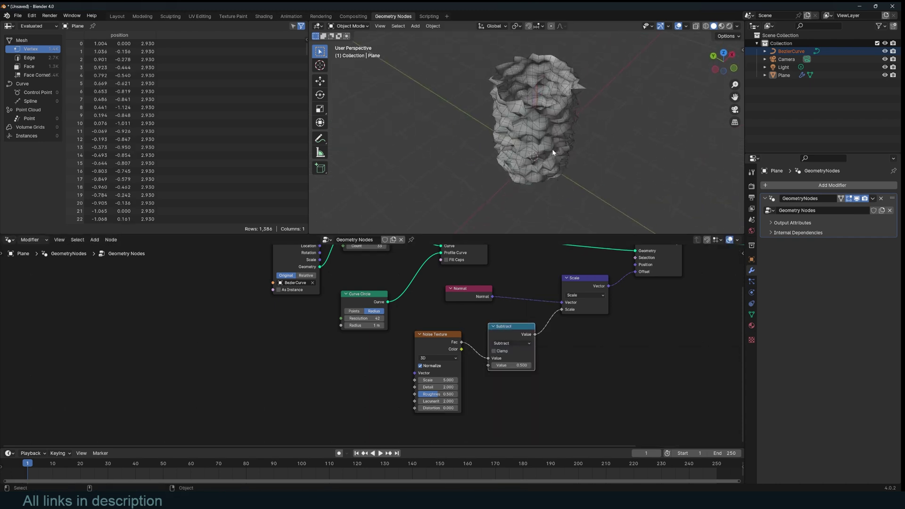
scroll(556, 154, up, 3)
drag(512, 336, 502, 349)
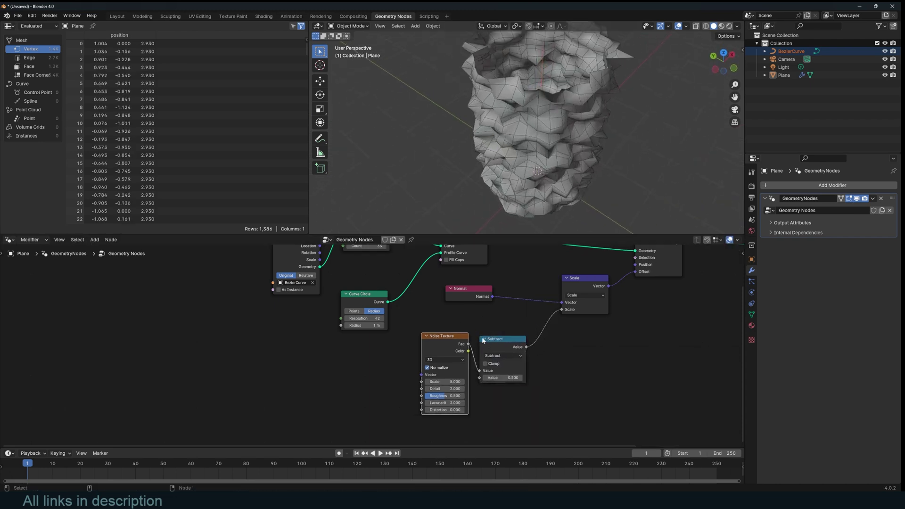
middle_drag(452, 346, 440, 368)
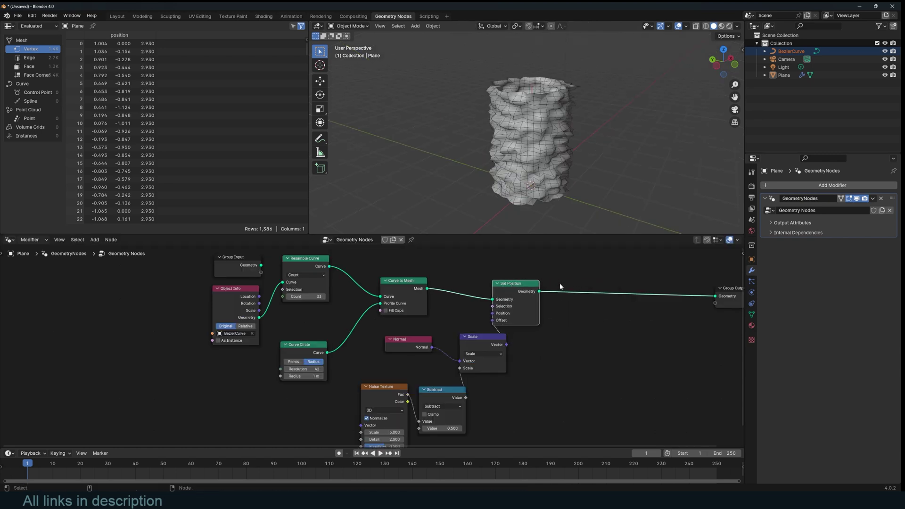
- Insert a Subdivision Surface node between Set Position and the Group Output
key(shift+a)
click(565, 287)
text(su)
key(Down)
key(Down)
key(Down)
key(Return)
click(566, 286)
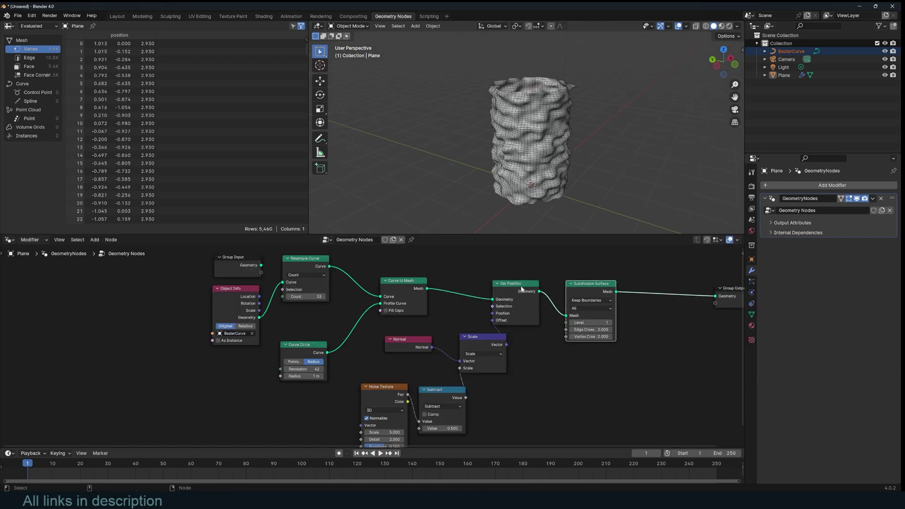
- Move the Group Output farther out and insert a second Set Position node after Subdivision Surface
key(Home)
middle_drag(586, 103, 533, 194)
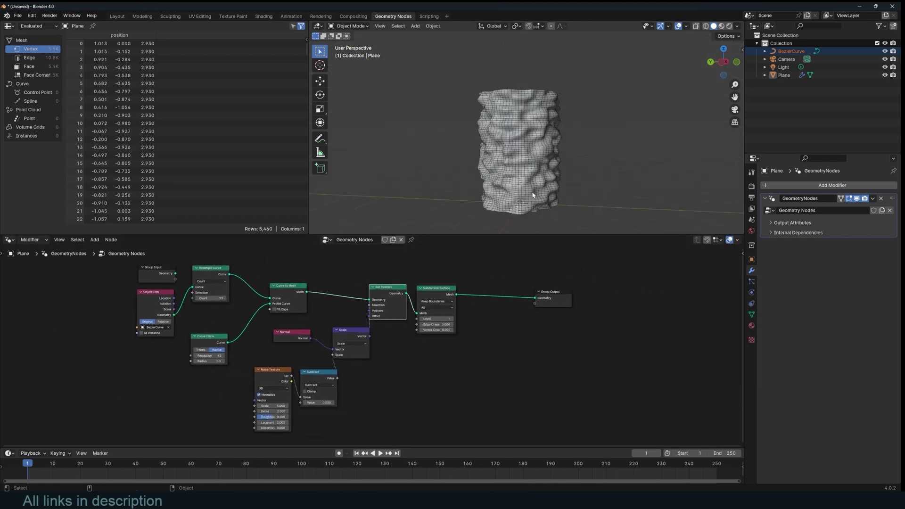
drag(550, 292, 655, 293)
key(shift+a)
text(se)
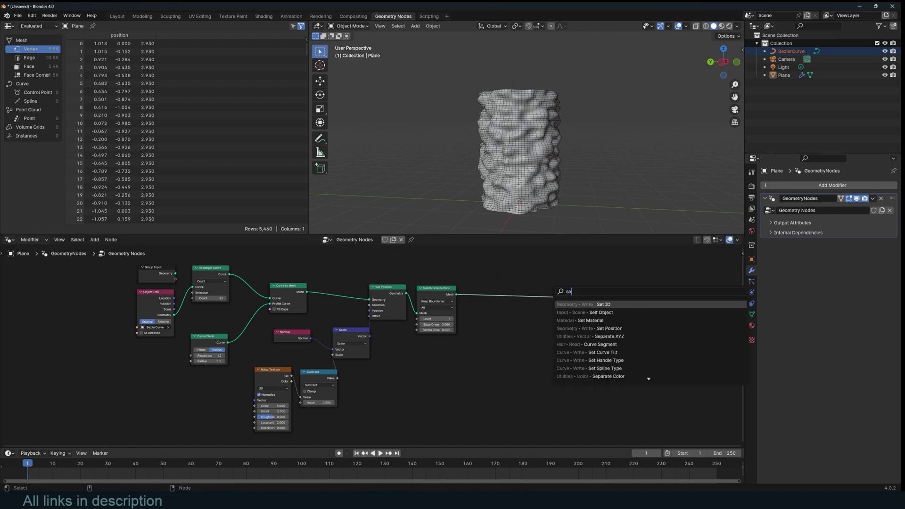
click(580, 321)
click(589, 286)
- Add a Position node below the Subdivision Surface node
middle_drag(548, 330, 595, 309)
key(shift+a)
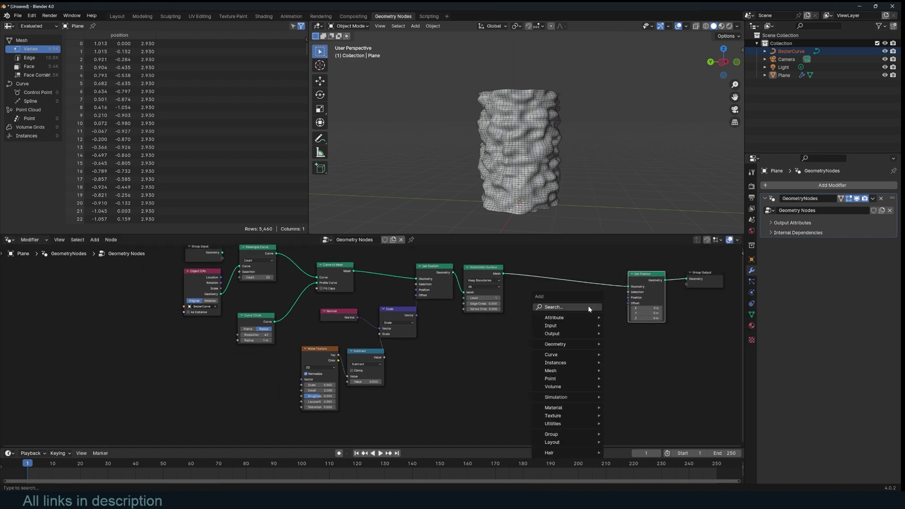
click(590, 309)
click(614, 329)
click(462, 341)
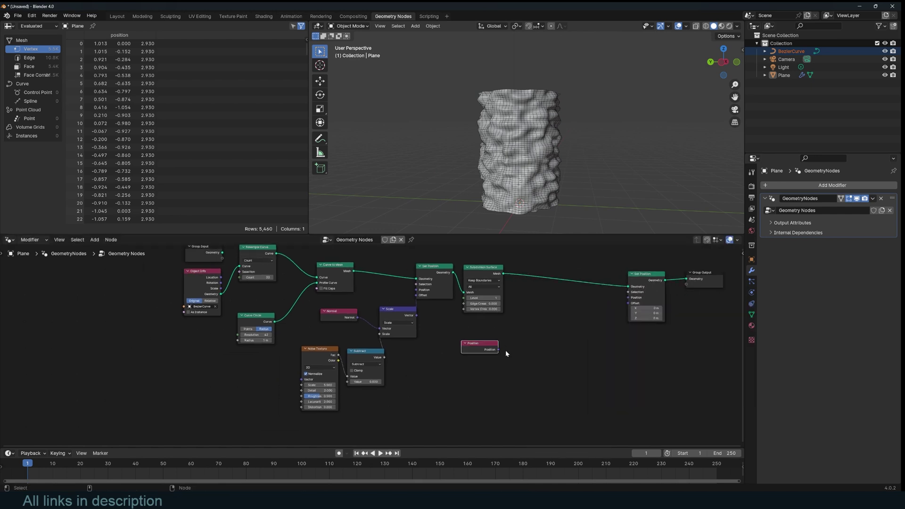
- Feed the Position node through a Vector Rotate node into the last Set Position's Position input and try out the rotation angle
drag(570, 322, 571, 324)
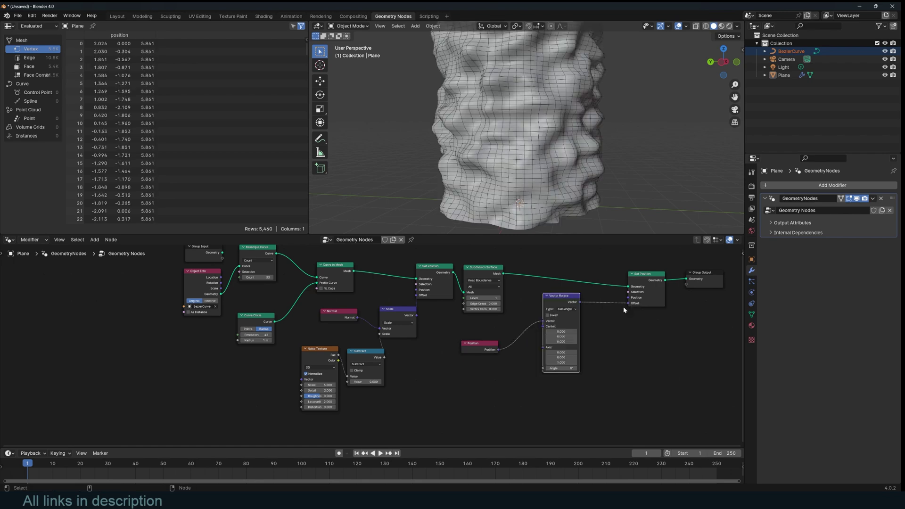
drag(628, 306, 623, 312)
mouse_move(623, 309)
mouse_down()
mouse_move(613, 310)
mouse_move(625, 305)
mouse_up()
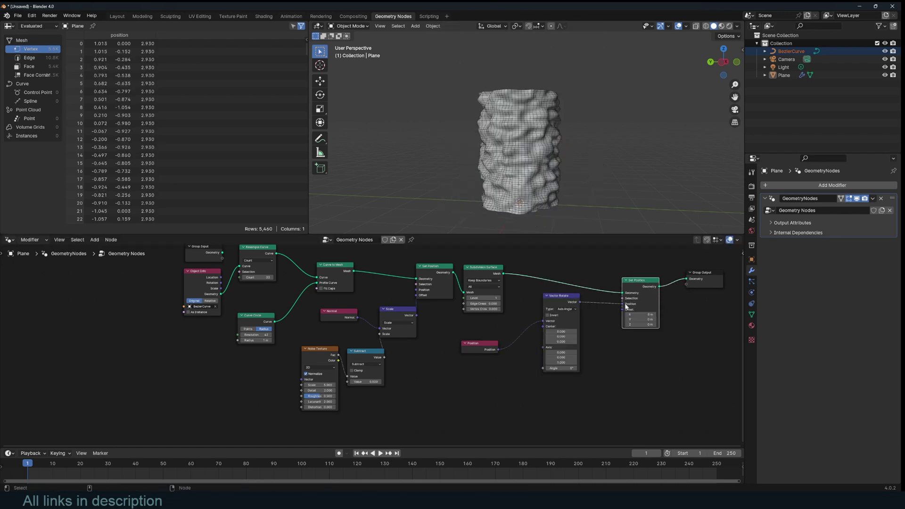
drag(570, 365, 568, 369)
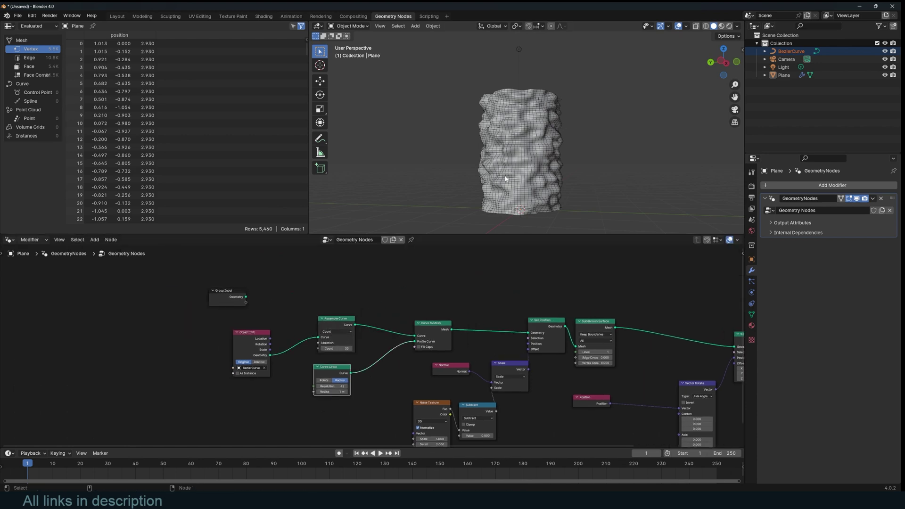
- Insert a Store Named Attribute node between Resample Curve and Curve to Mesh and name the attribute length
scroll(476, 285, down, 2)
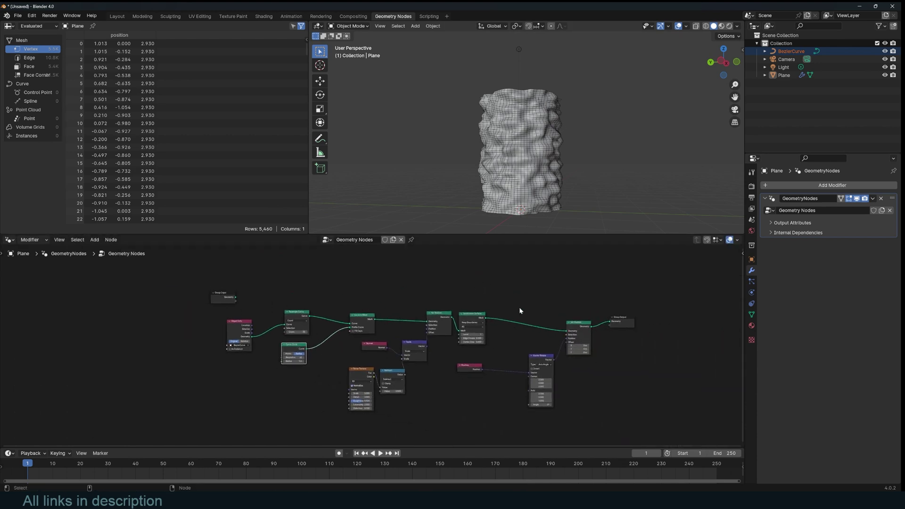
scroll(452, 326, up, 2)
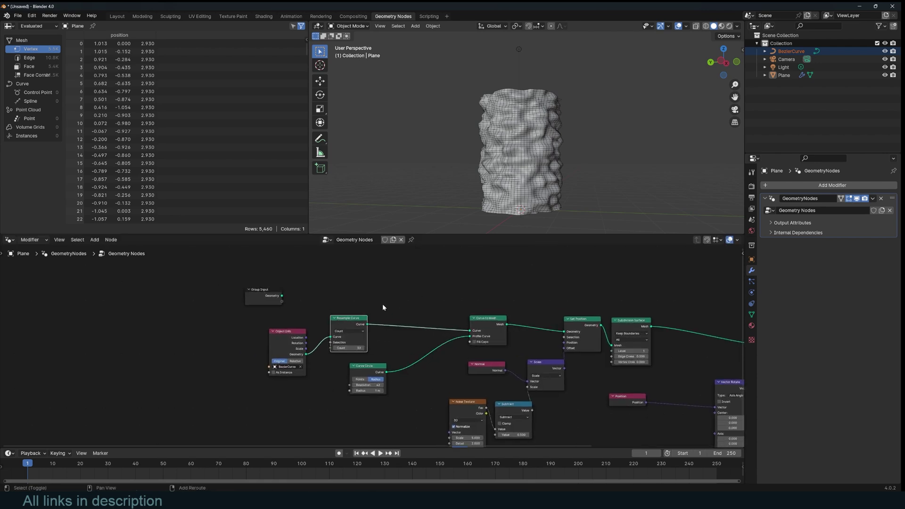
key(shift+a)
text(sto)
key(Return)
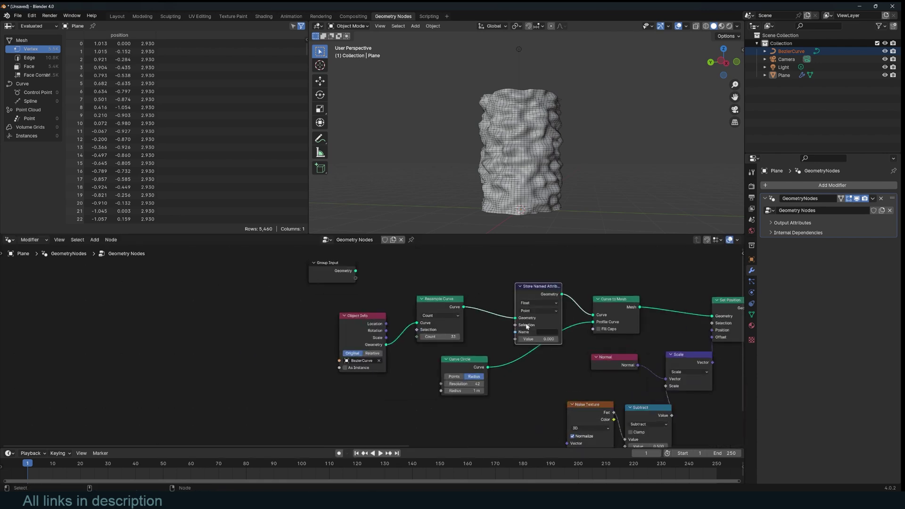
click(540, 330)
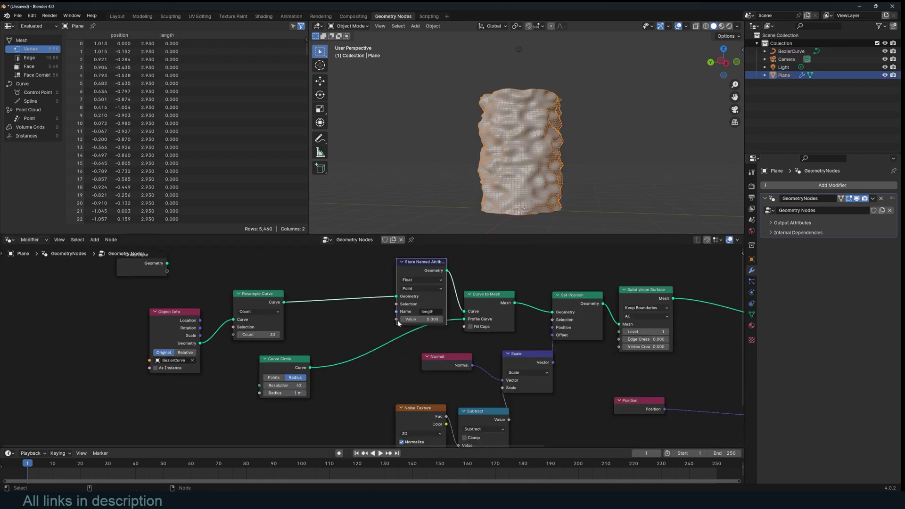
- Feed the length attribute's Value from a Spline Parameter node's Factor
drag(394, 322, 271, 367)
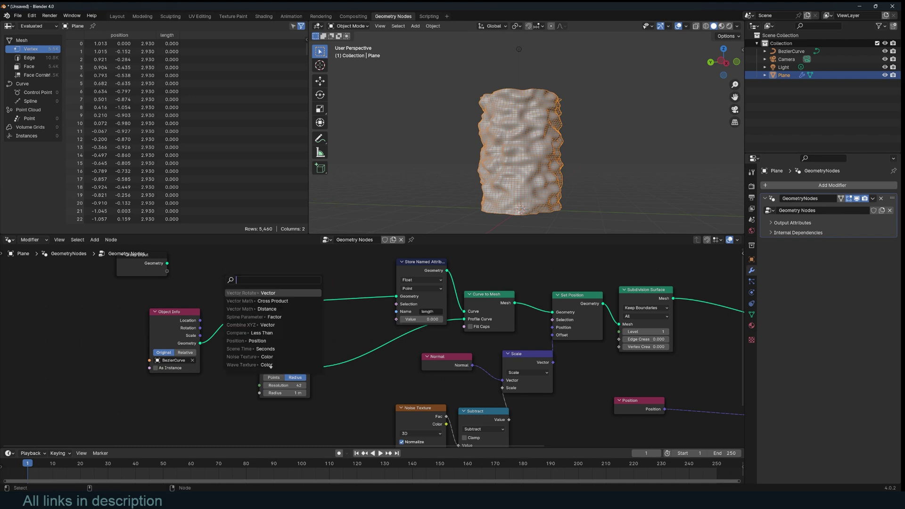
click(255, 317)
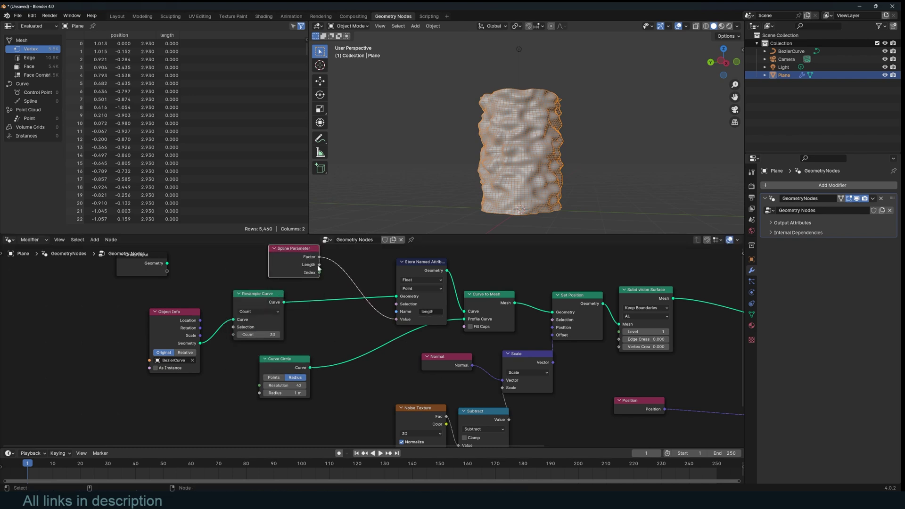
scroll(396, 282, down, 4)
shift+middle_drag(420, 285, 365, 290)
drag(358, 272, 340, 271)
- Add a Named Attribute node reading length beside the Vector Rotate node and link it to the rotation Angle
scroll(351, 321, down, 5)
scroll(463, 383, up, 4)
shift+middle_drag(461, 384, 421, 350)
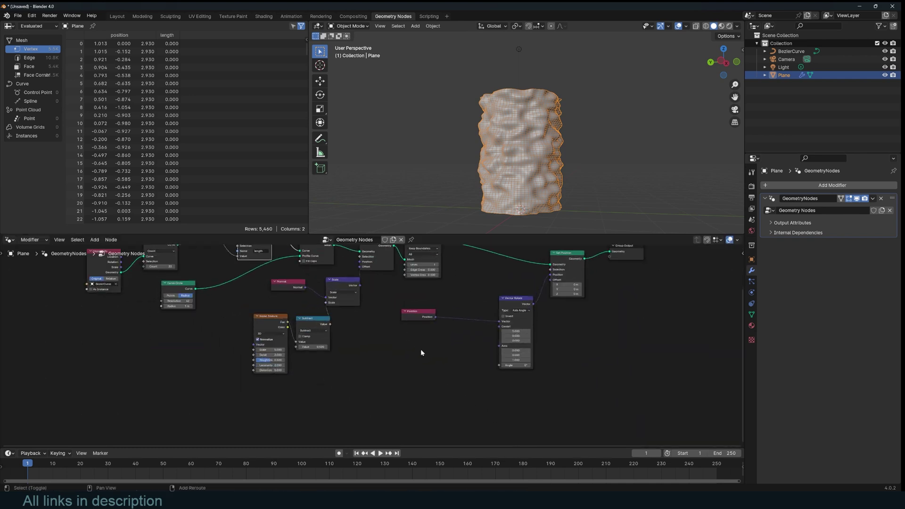
key(shift+a)
text(named)
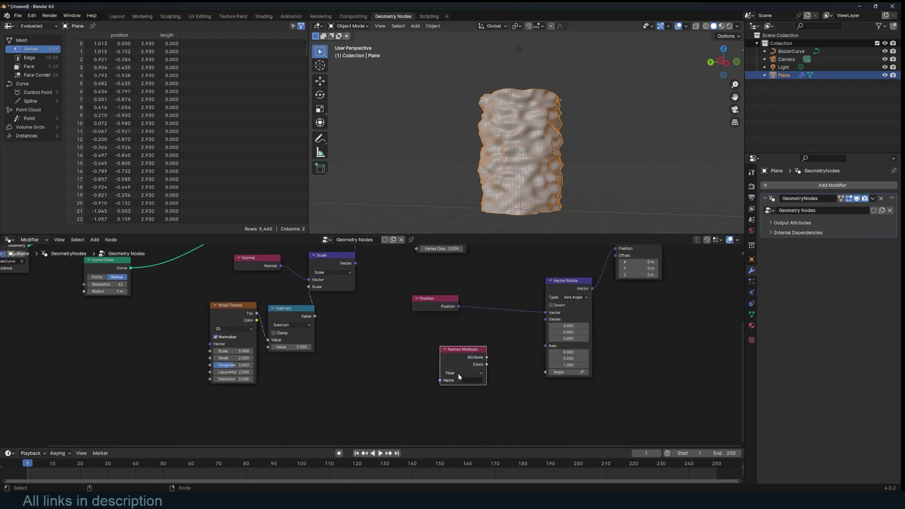
click(463, 380)
click(481, 390)
drag(540, 370, 550, 371)
drag(456, 352, 400, 347)
- Insert a Math node set to Multiply between Named Attribute and Angle, with a value of about 8.53
middle_drag(551, 169, 585, 163)
key(shift+a)
click(464, 329)
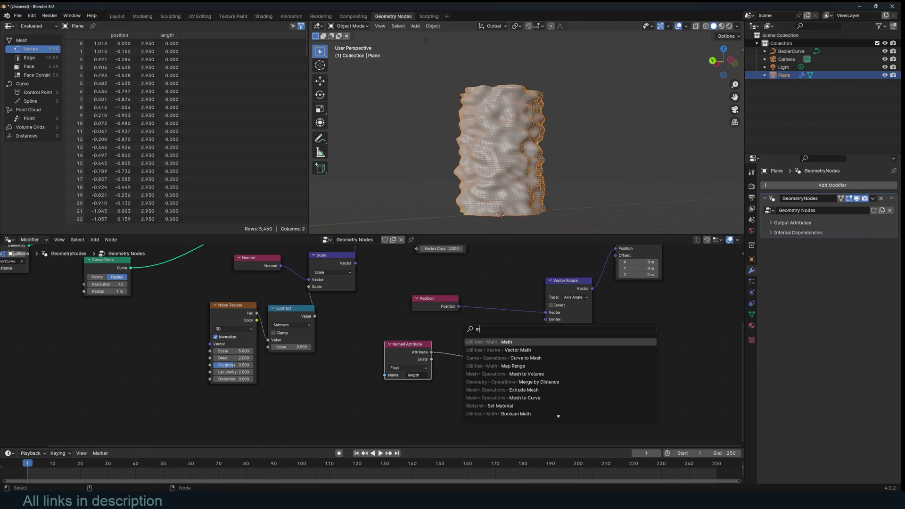
text(ma)
key(Return)
click(495, 352)
click(485, 385)
drag(488, 376, 514, 375)
key(alt+a)
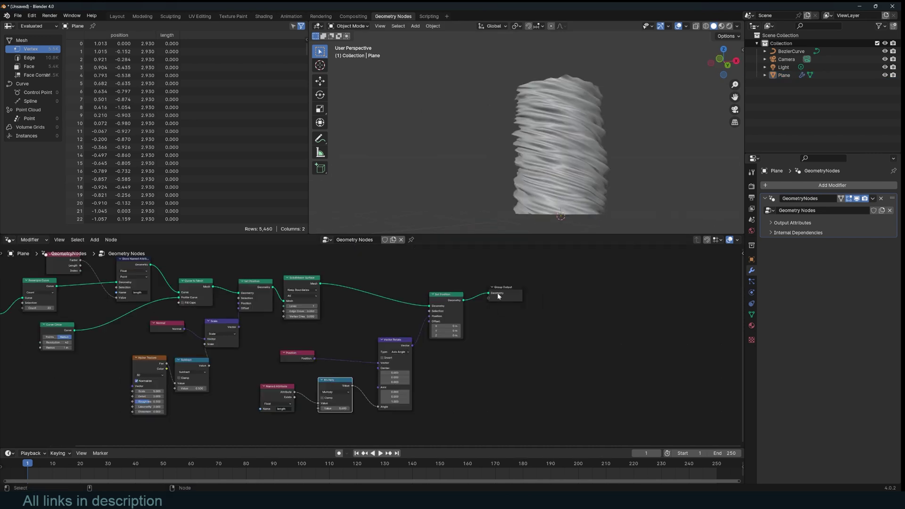
- Move the Group Output farther out and preview the Curve to Mesh output with a Viewer node placed clear of the tree
drag(498, 293, 641, 293)
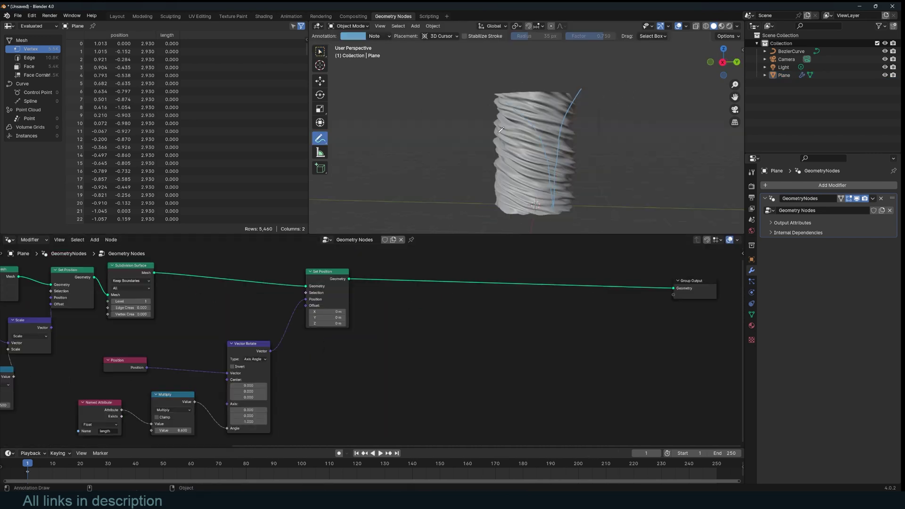
middle_drag(189, 271, 347, 289)
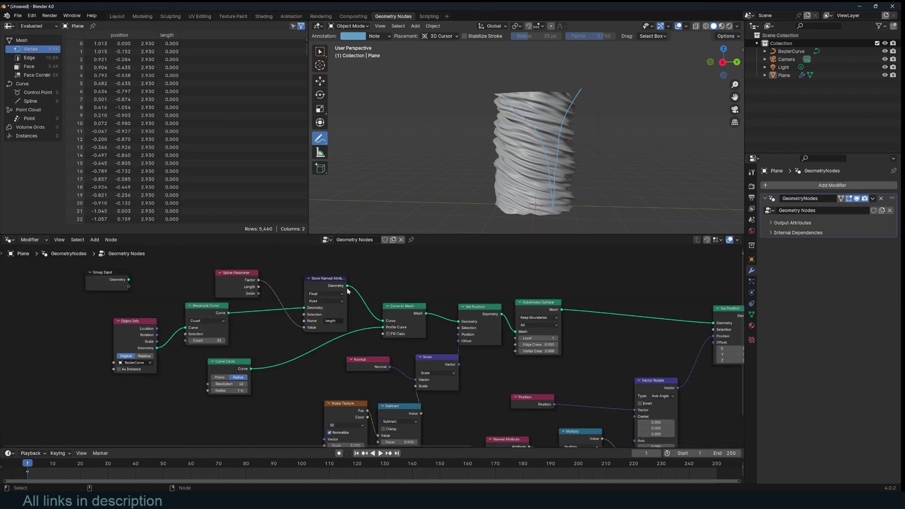
scroll(354, 290, up, 3)
ctrl+shift+click(436, 295)
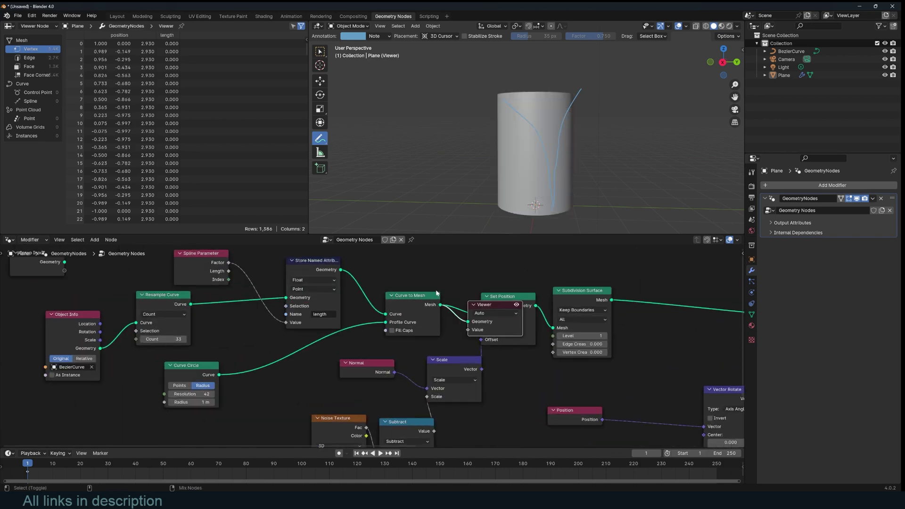
drag(494, 307, 536, 266)
- Spread out the first nodes and insert a Set Curve Radius node between Resample Curve and Store Named Attribute
middle_drag(129, 295, 200, 329)
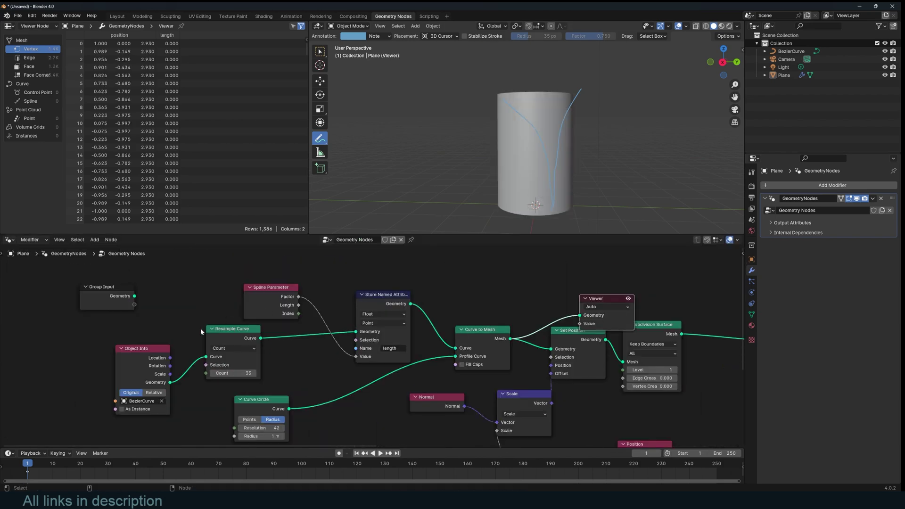
drag(162, 347, 214, 376)
drag(220, 333, 48, 346)
drag(274, 296, 317, 366)
middle_drag(81, 332, 201, 313)
key(shift+a)
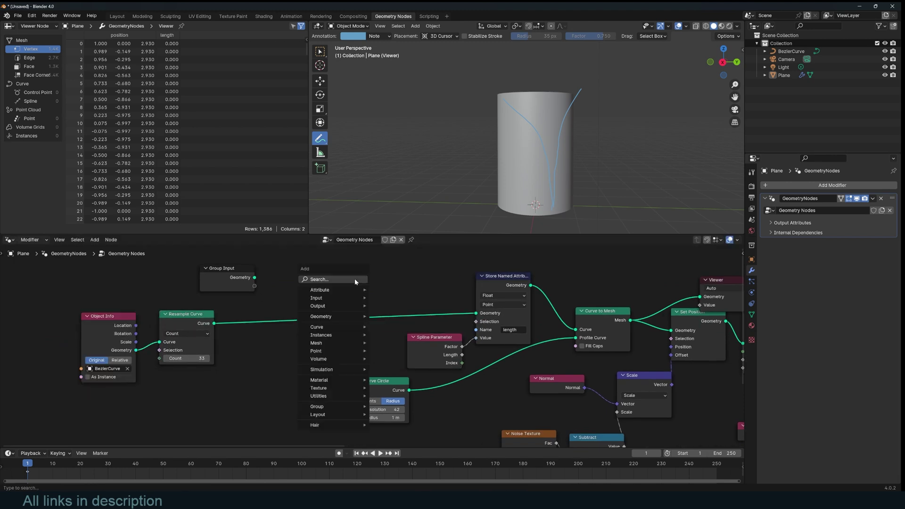
text(set)
click(413, 366)
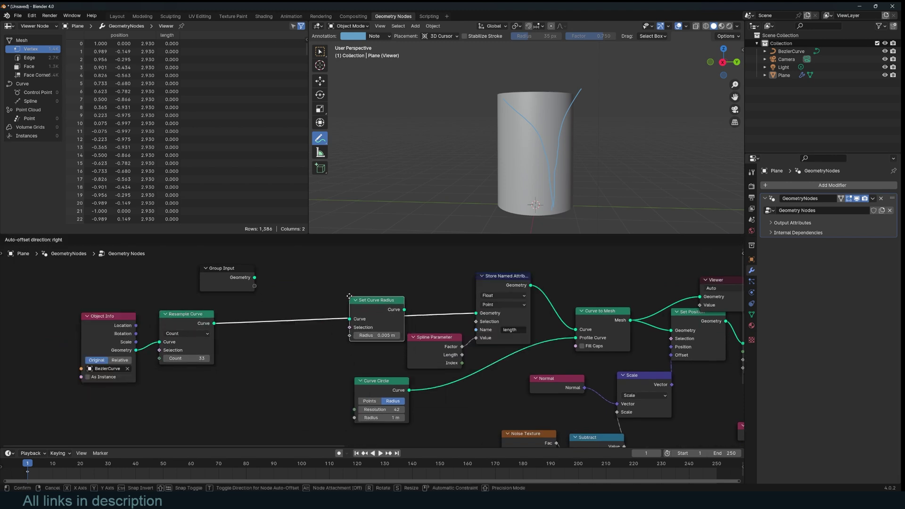
click(351, 297)
- Drive the Set Curve Radius node's Radius with a Spline Parameter node's Factor
middle_drag(291, 356, 350, 335)
scroll(350, 335, up, 3)
key(shift+a)
scroll(385, 361, down, 5)
drag(493, 336, 344, 358)
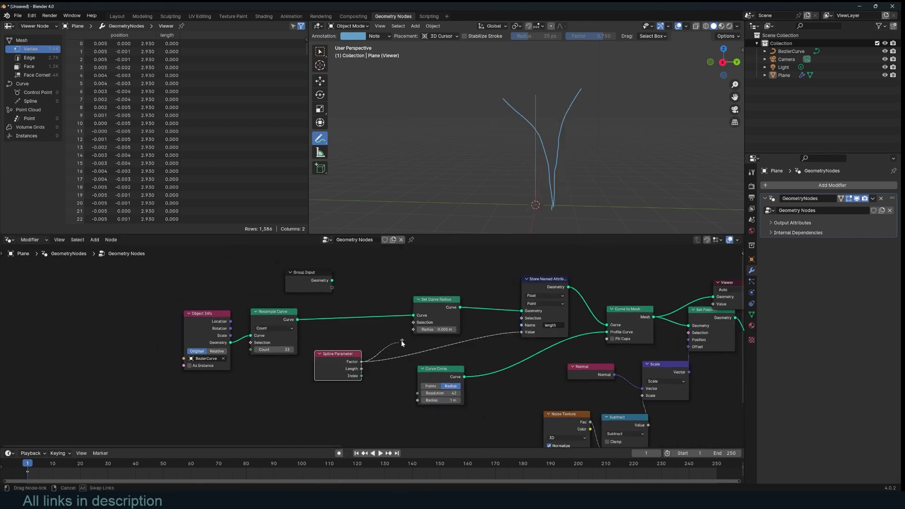
drag(402, 343, 414, 329)
scroll(413, 331, up, 1)
alt+drag(293, 355, 293, 322)
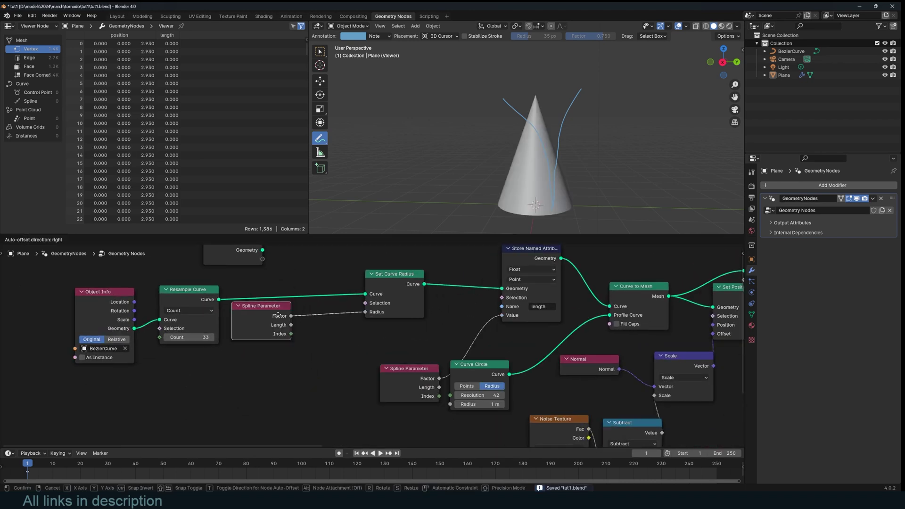
- Insert a Float Curve node between the Spline Parameter's Factor and the curve radius
key(shift+a)
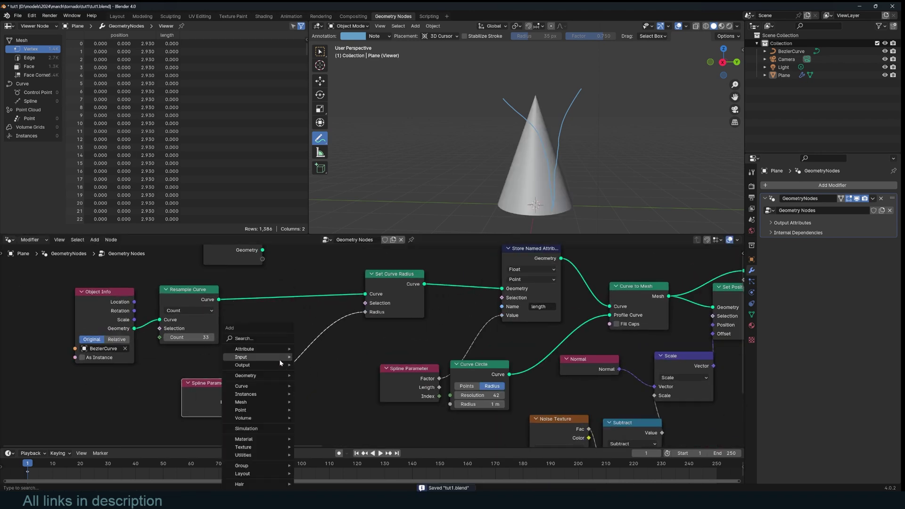
click(245, 338)
key(Return)
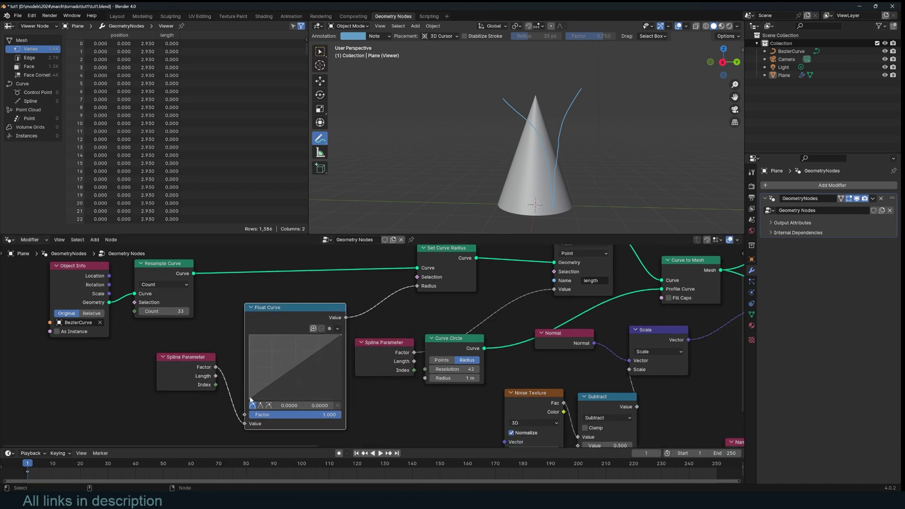
- Shape the float curve into a concave falloff from 1.0 at the start to about 0.13 at the end, forming a funnel
drag(315, 361, 341, 399)
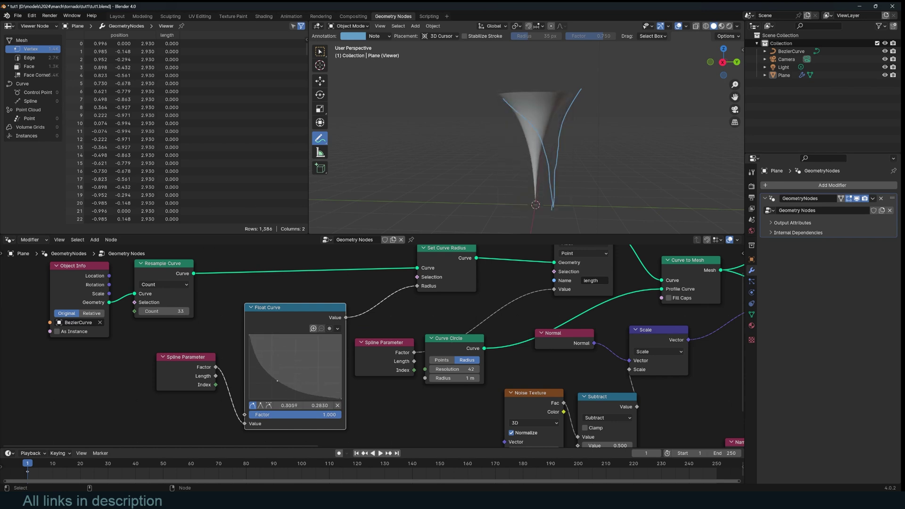
shift+middle_drag(535, 207, 500, 126)
scroll(498, 116, up, 3)
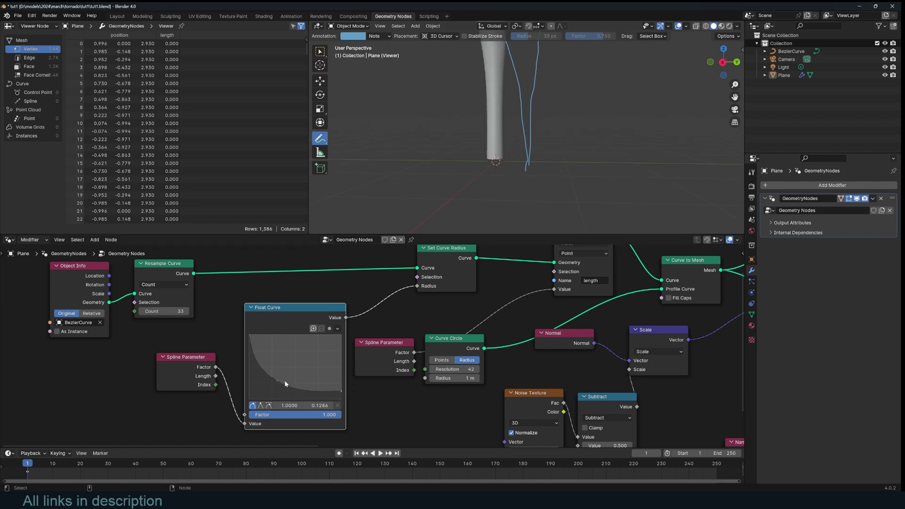
drag(251, 338, 252, 327)
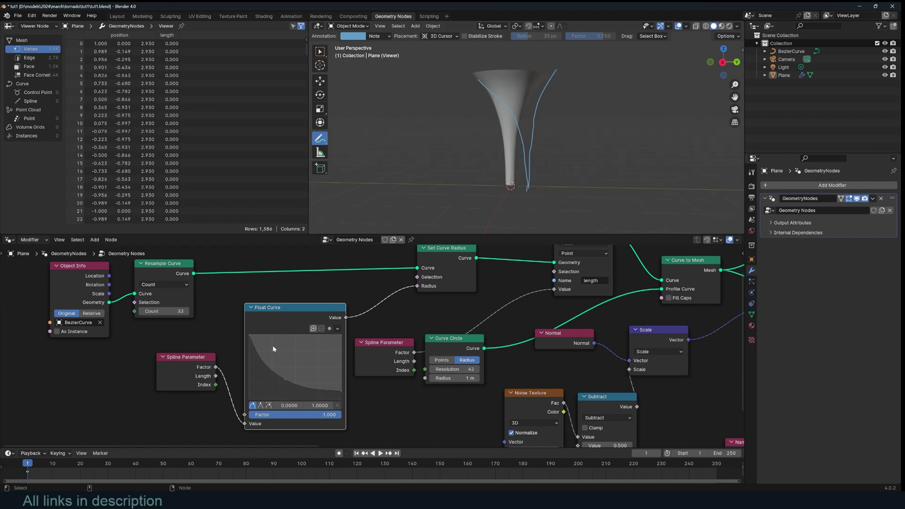
- Make room after the Float Curve and insert a Math node set to Multiply by 1.9 before the curve radius
drag(173, 360, 117, 368)
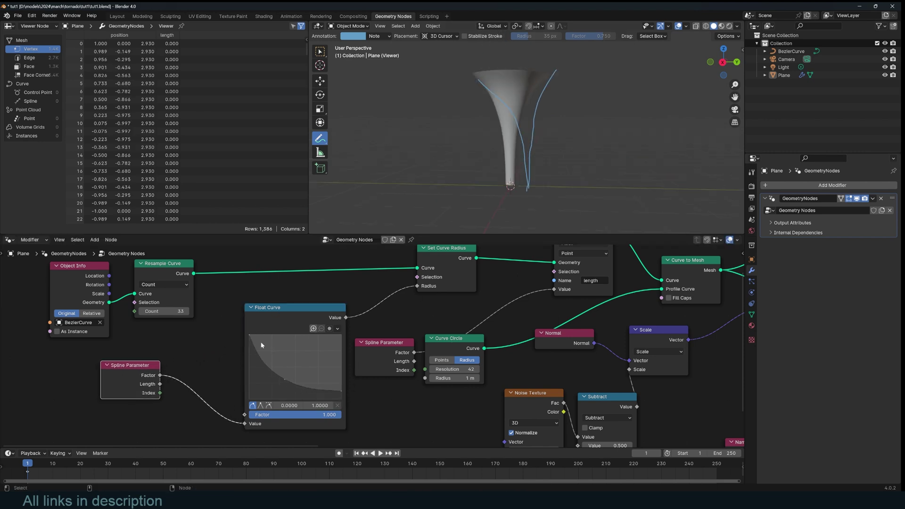
mouse_move(282, 324)
mouse_down()
mouse_move(206, 340)
mouse_move(280, 329)
mouse_up()
key(shift+a)
click(282, 329)
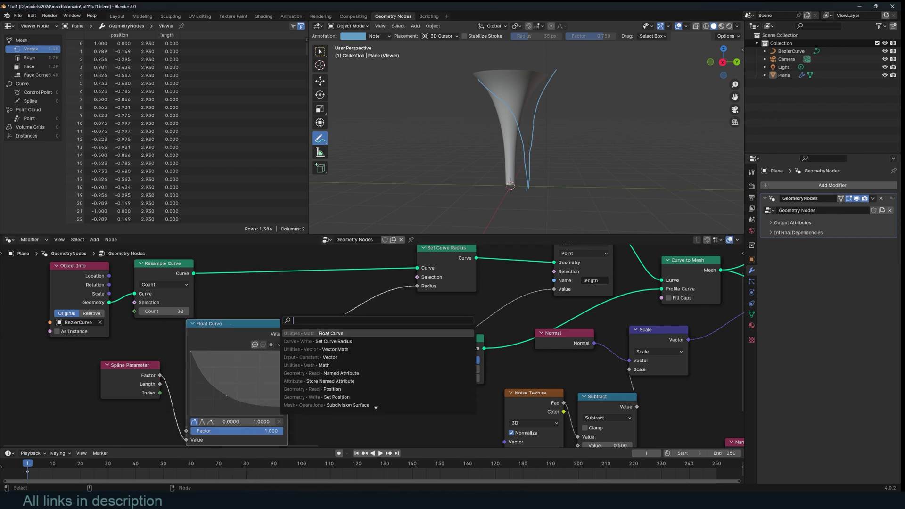
key(Return)
click(336, 315)
click(352, 337)
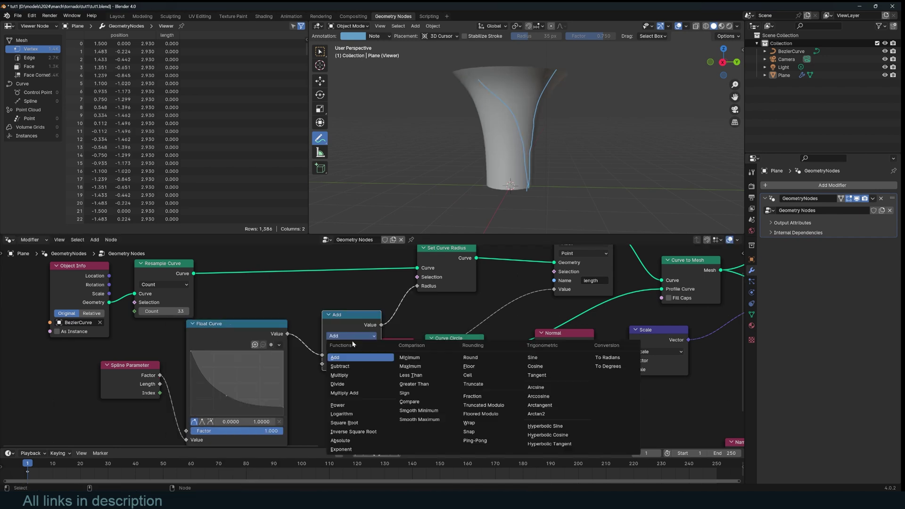
click(354, 375)
mouse_move(354, 365)
mouse_down()
mouse_move(448, 365)
mouse_move(351, 364)
mouse_up()
- Preview the last Set Position node's output in the Viewer and inspect the twisted funnel
scroll(565, 327, down, 3)
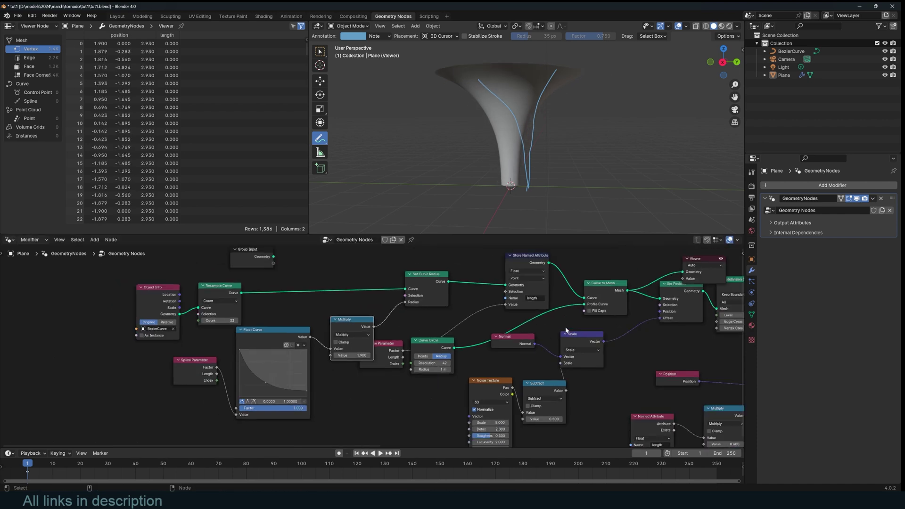
scroll(554, 353, down, 2)
ctrl+shift+click(580, 319)
middle_drag(543, 151, 554, 128)
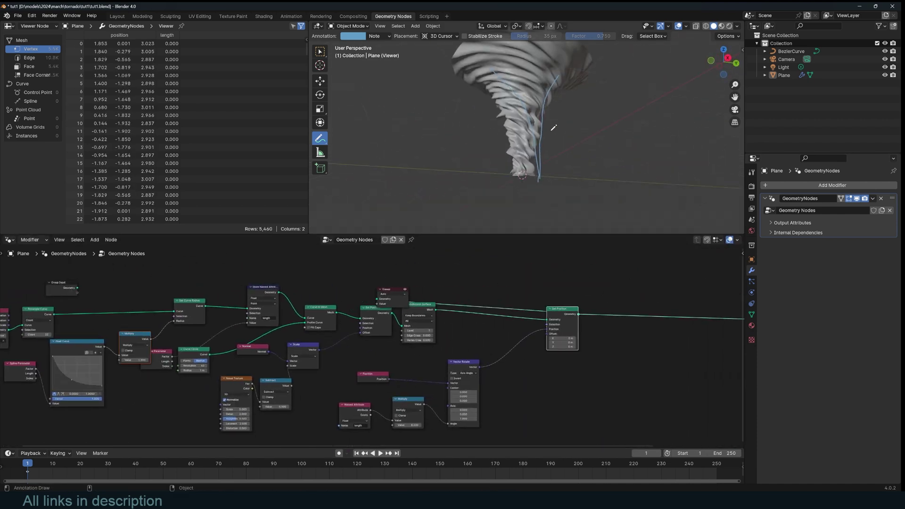
key(Escape)
- Space out the Named Attribute and Multiply nodes, then duplicate Multiply into the Angle link and switch the copy to Add
scroll(542, 328, up, 5)
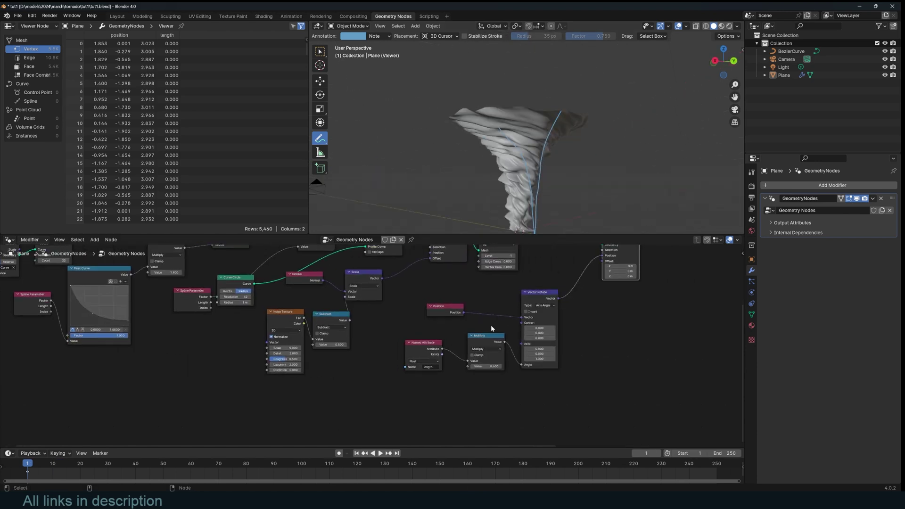
drag(455, 361, 412, 369)
drag(519, 336, 476, 338)
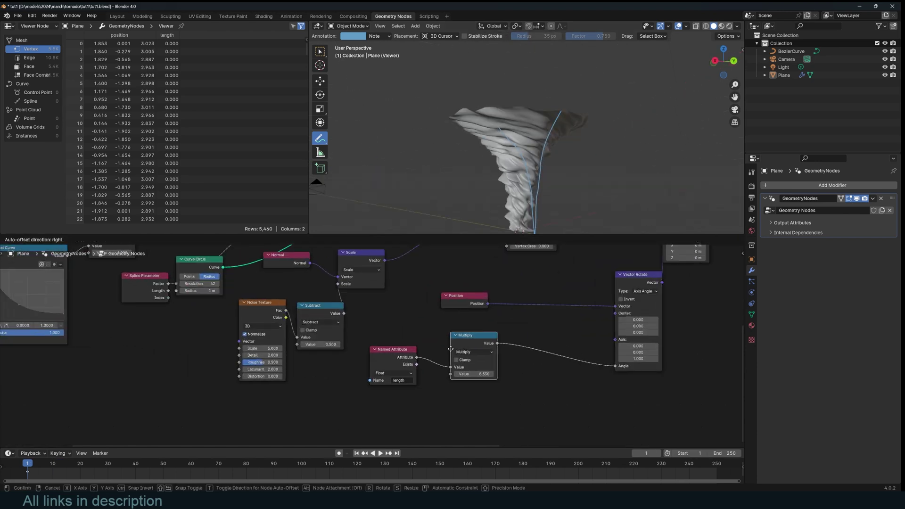
key(shift+d)
click(537, 348)
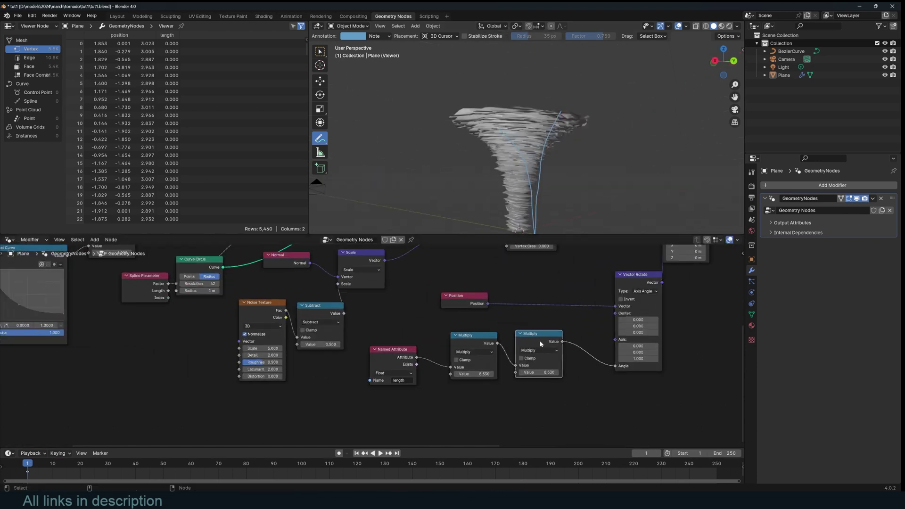
click(556, 350)
- Try different values on the Add node to spin the funnel, then undo the change
click(533, 369)
drag(536, 372, 701, 372)
drag(547, 372, 563, 373)
key(ctrl+z)
- Add a Scene Time node and connect its Seconds output to the Add node's second value
middle_drag(505, 374, 527, 321)
key(shift+a)
click(527, 321)
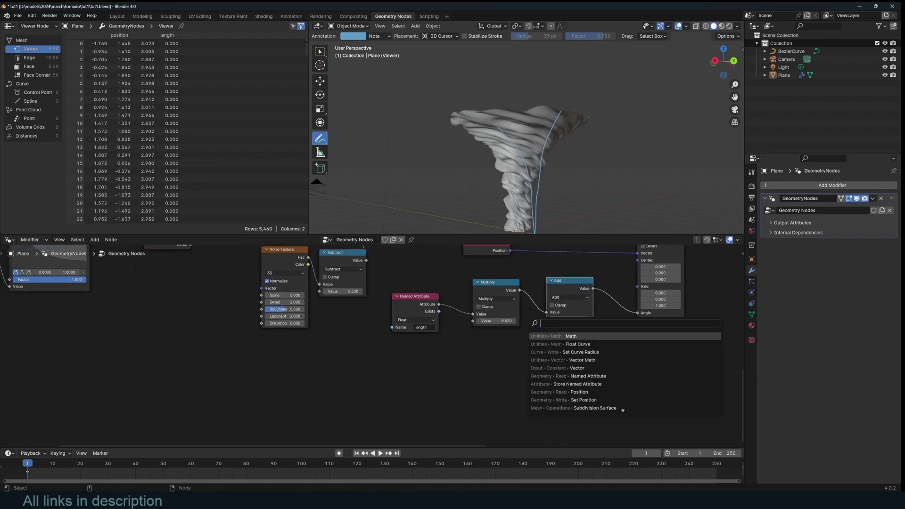
key(Escape)
key(shift+a)
text(ti,m)
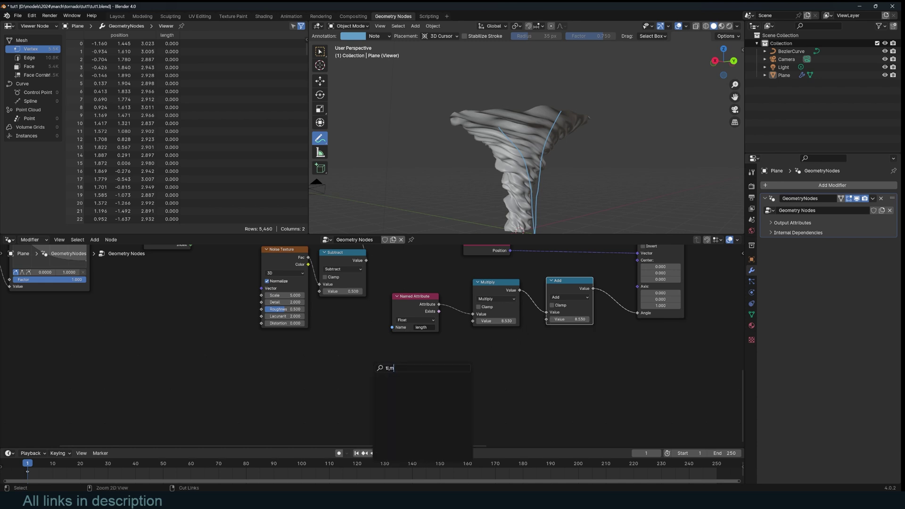
key(Return)
- Duplicate the Add node into the link between Scene Time and Add, and switch the copy to Multiply
click(566, 289)
key(shift+d)
click(495, 350)
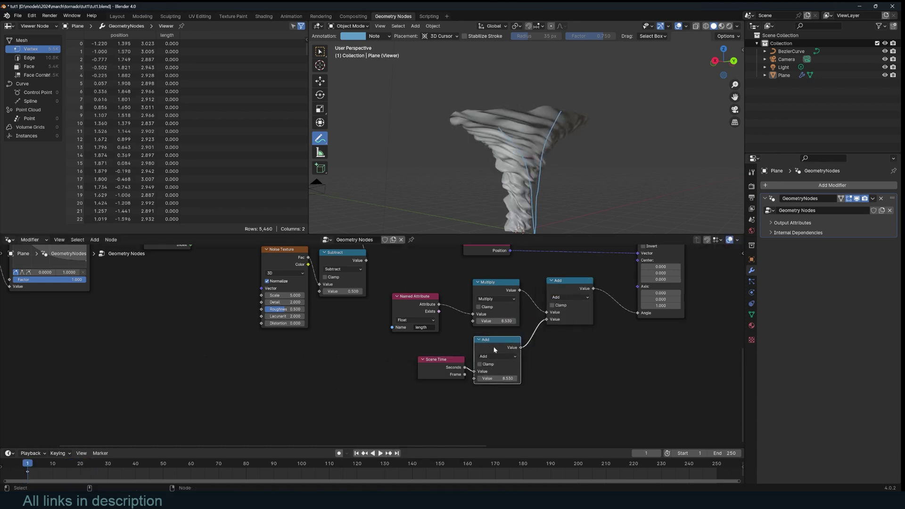
click(498, 357)
click(512, 385)
- Play the animation to judge the spin and set the Scene Time multiplier to 4
key(space)
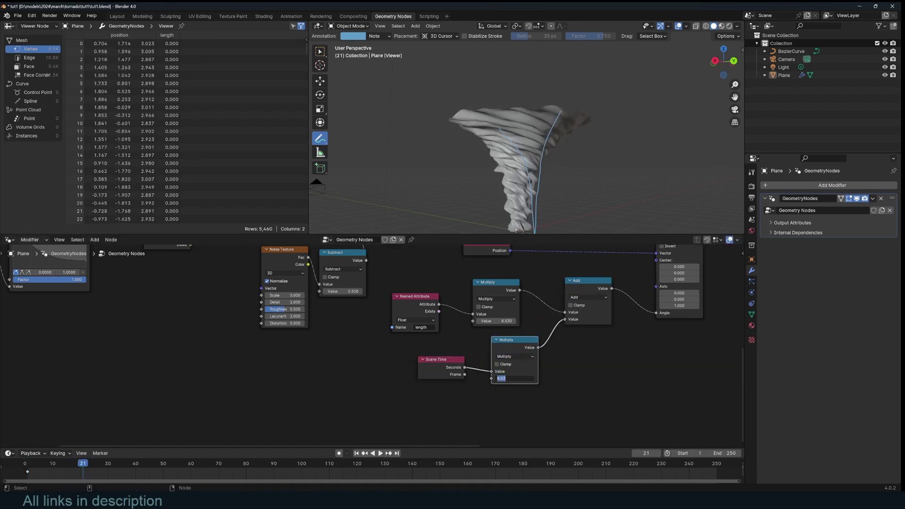
key(space)
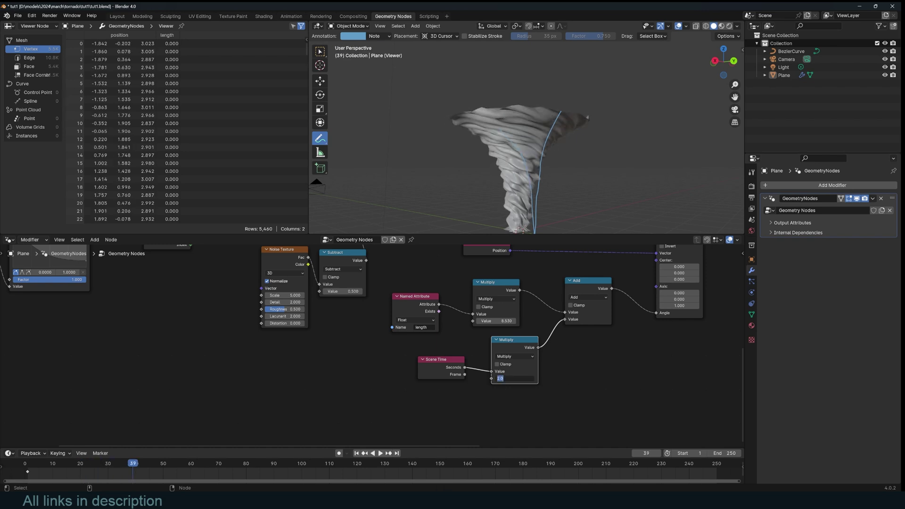
key(Return)
key(space)
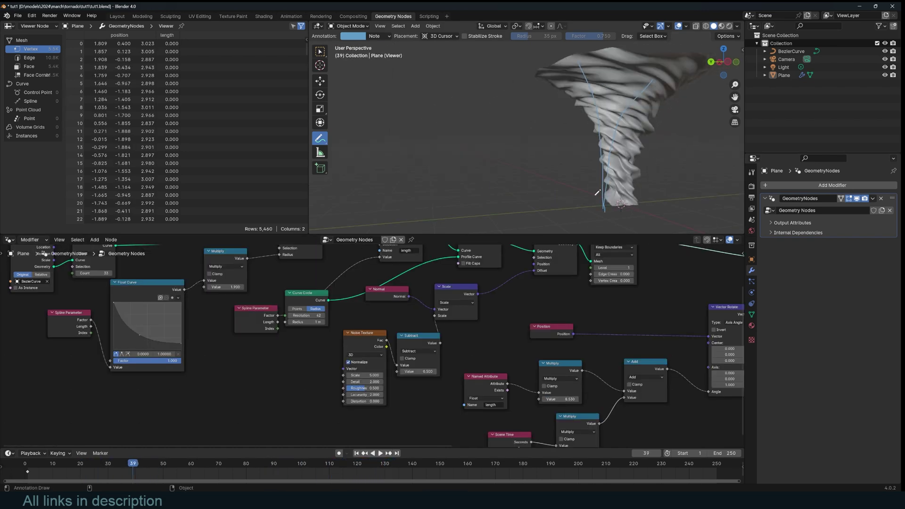
- Switch the Noise Texture from 3D to 4D
middle_drag(429, 337, 469, 321)
click(406, 339)
click(406, 374)
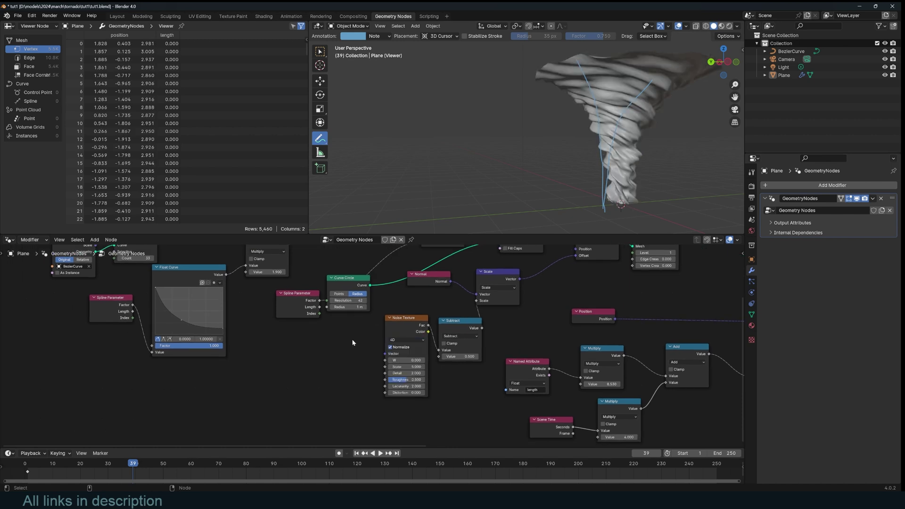
- Try a different W value on the Noise Texture, then undo it
middle_drag(360, 341, 413, 328)
drag(467, 347, 438, 348)
key(ctrl+z)
key(ctrl+z)
- Add a second Scene Time node and connect its Seconds output to the Noise Texture's W input
key(shift+a)
text(tim)
key(Return)
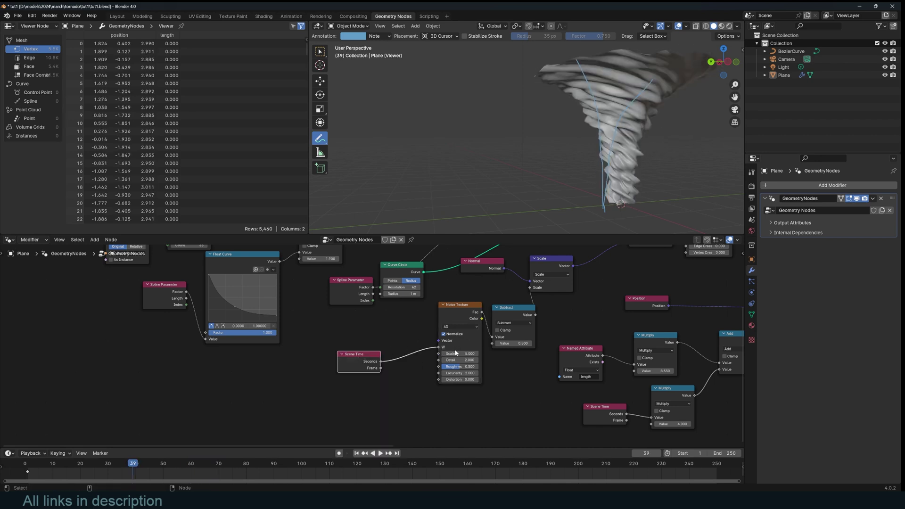
- Change the spreadsheet area to the Shader Editor
middle_drag(504, 329, 450, 345)
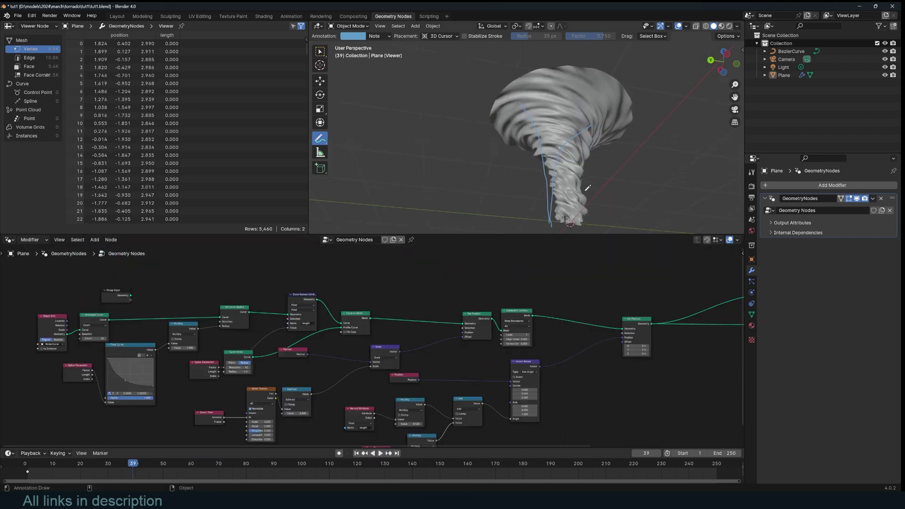
scroll(694, 290, down, 4)
middle_drag(694, 290, 525, 314)
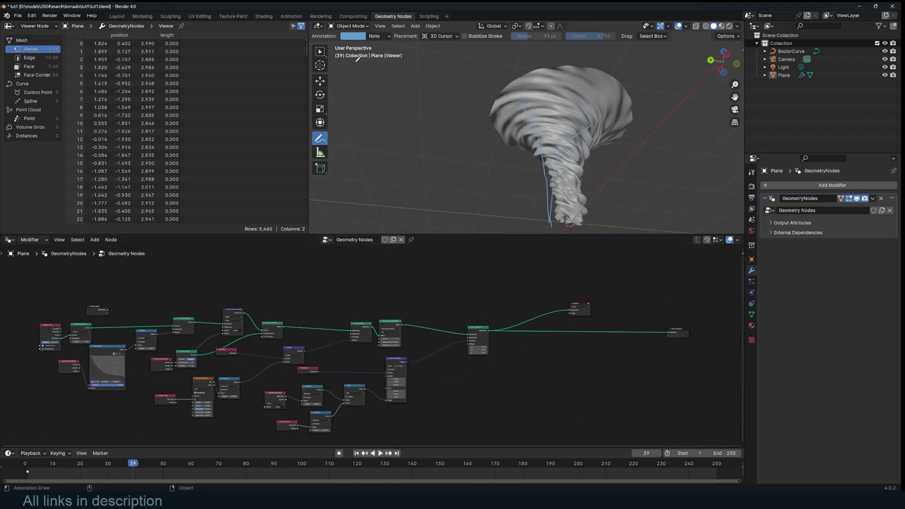
click(10, 29)
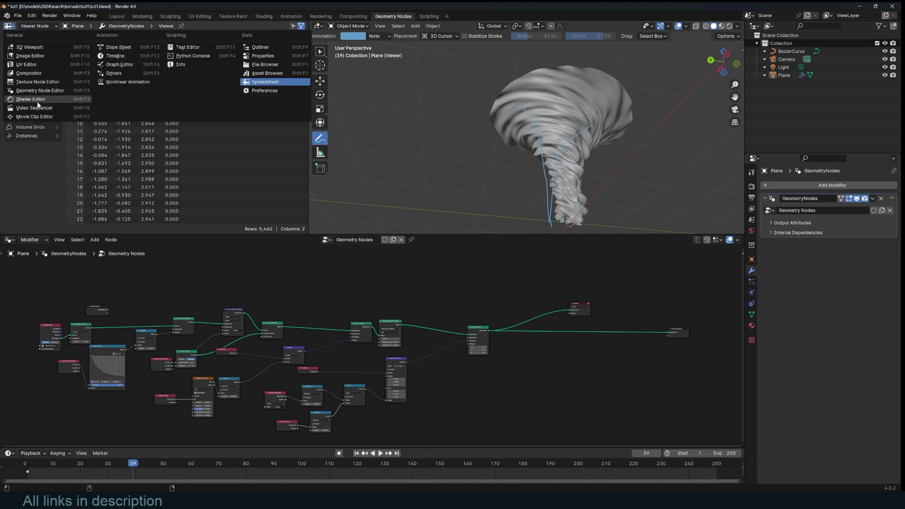
click(28, 98)
- Insert a Set Material node after the last Set Position node and create a new material named vol for it
scroll(450, 325, down, 3)
scroll(450, 325, up, 3)
key(shift+a)
text(s)
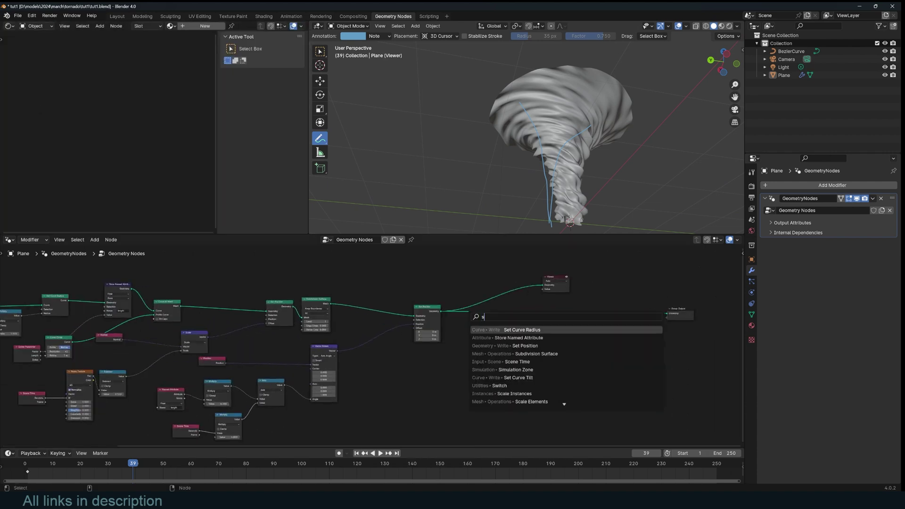
text(et)
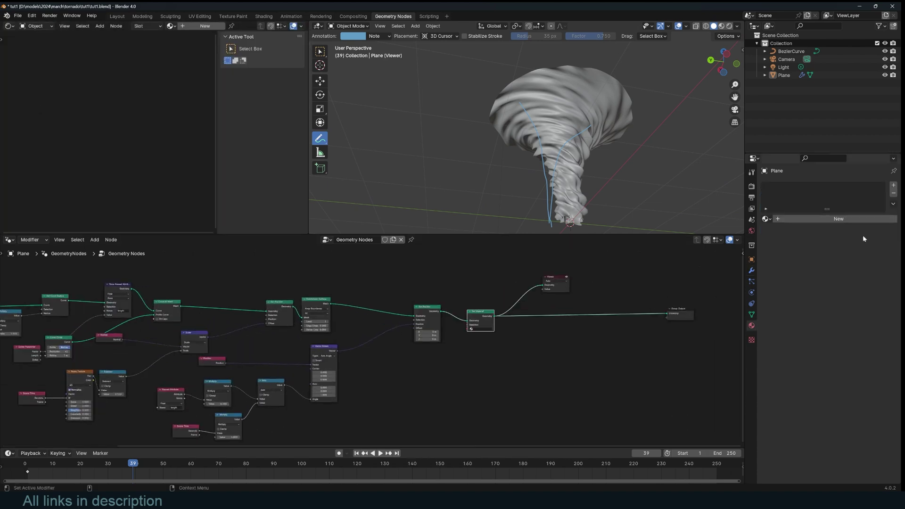
click(867, 224)
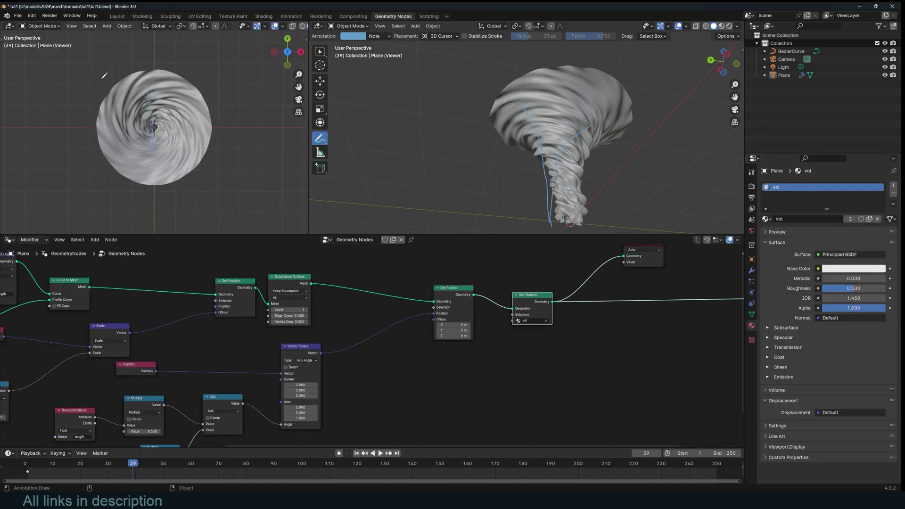
- Look through the camera and give the world background an Environment Texture using gray_pier_4k.hdr
key(KP_0)
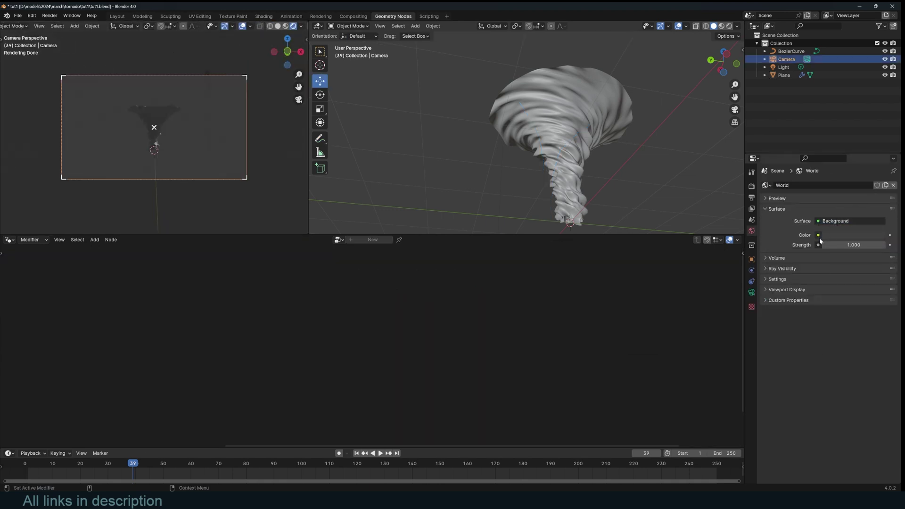
click(819, 235)
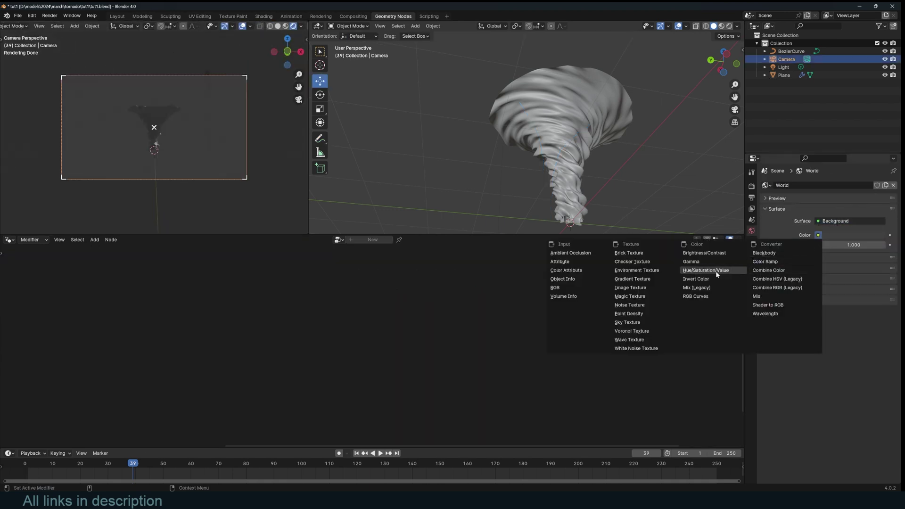
click(645, 272)
click(868, 245)
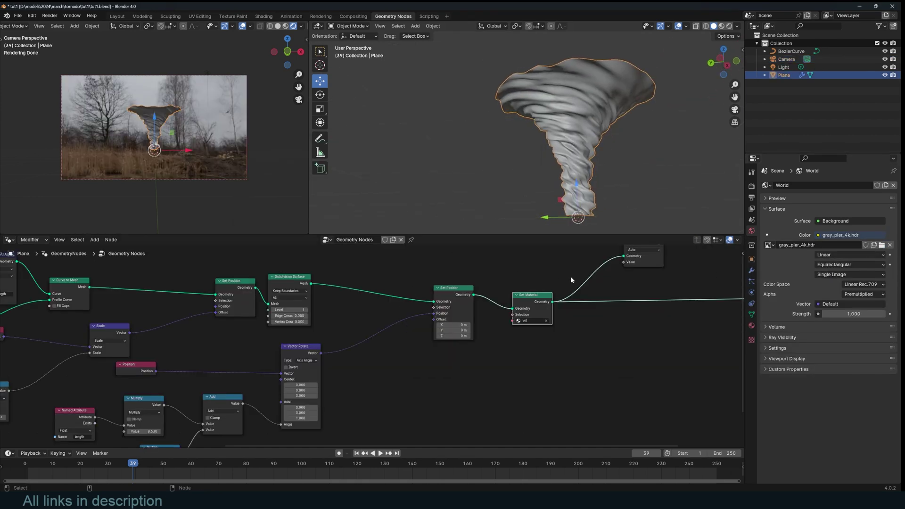
- Switch the node area to the Shader Editor to show the vol material's nodes
middle_drag(42, 258, 101, 266)
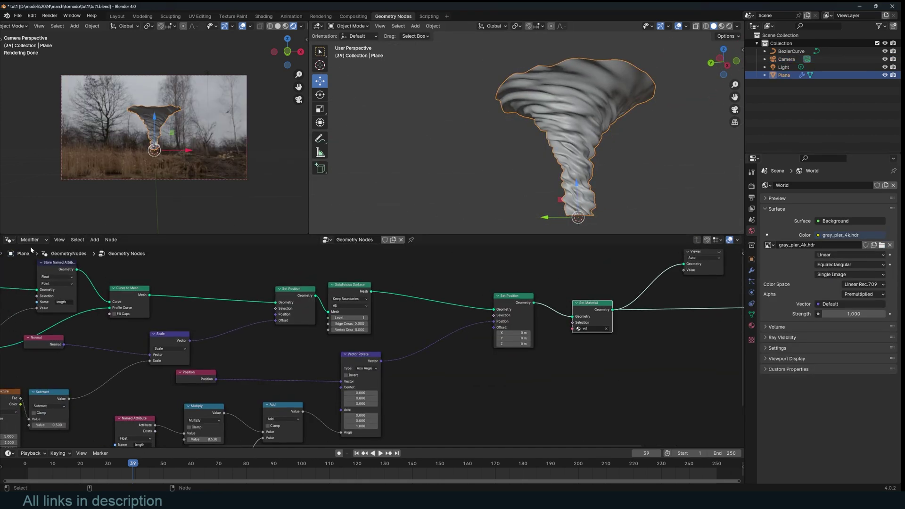
click(11, 239)
click(22, 313)
middle_drag(173, 286, 446, 417)
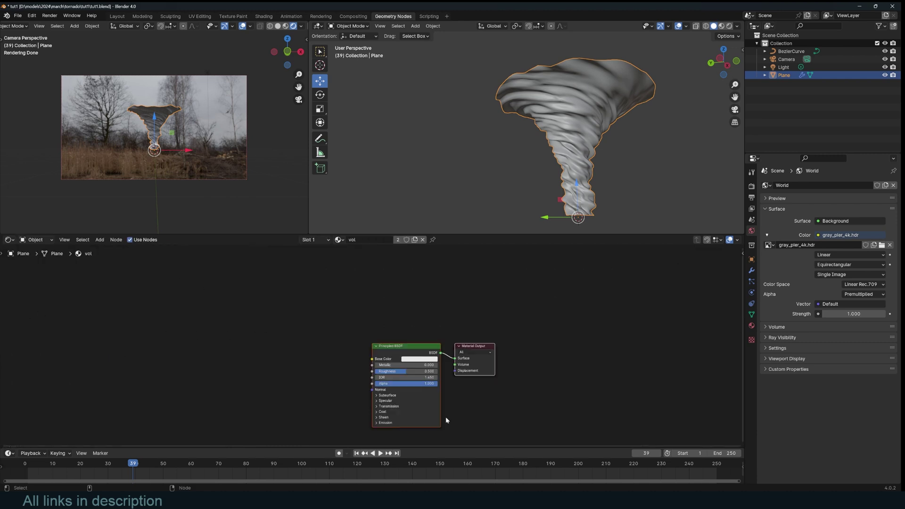
- Replace the Principled BSDF with a Principled Volume shader connected to the Material Output's Volume input
scroll(447, 370, up, 2)
middle_drag(447, 368, 485, 375)
key(x)
key(shift+a)
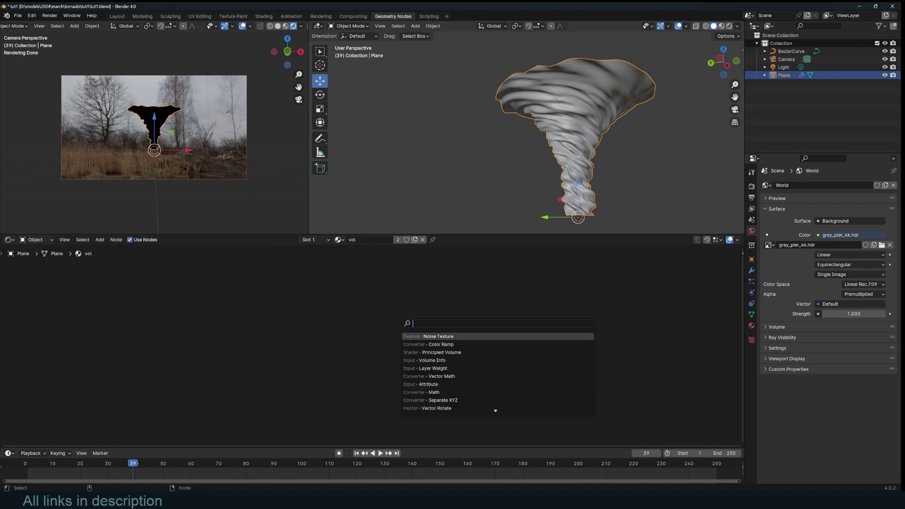
text(vol)
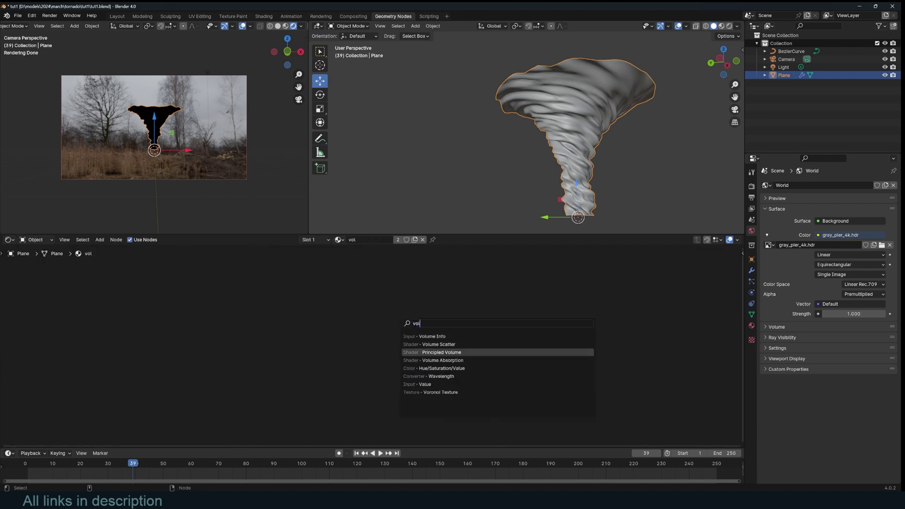
click(440, 352)
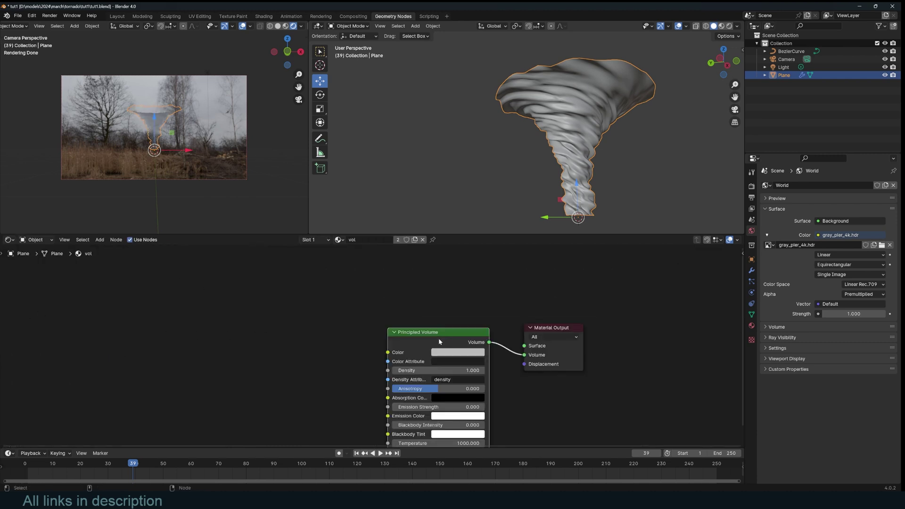
click(387, 315)
scroll(192, 152, up, 3)
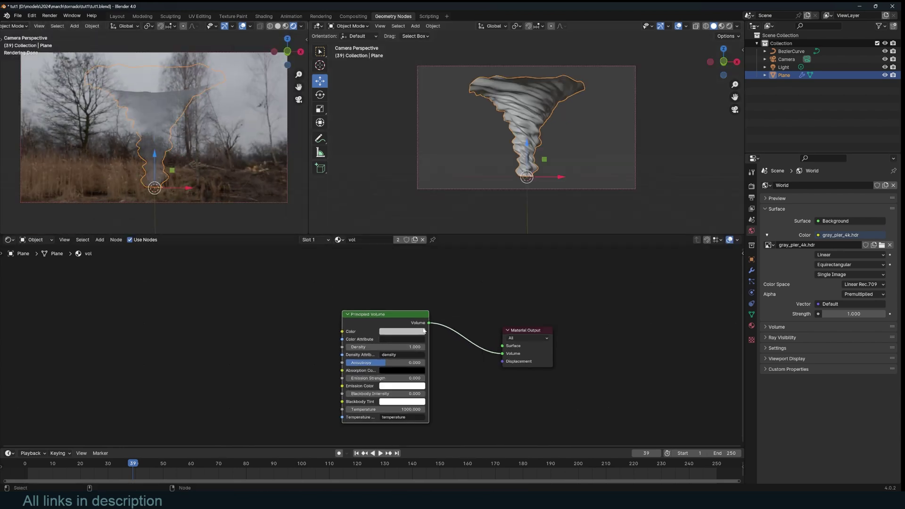
- Raise the Principled Volume's density to 41.8 and check the tornado in the rendered camera view
middle_drag(410, 342, 469, 341)
drag(468, 347, 659, 347)
click(198, 196)
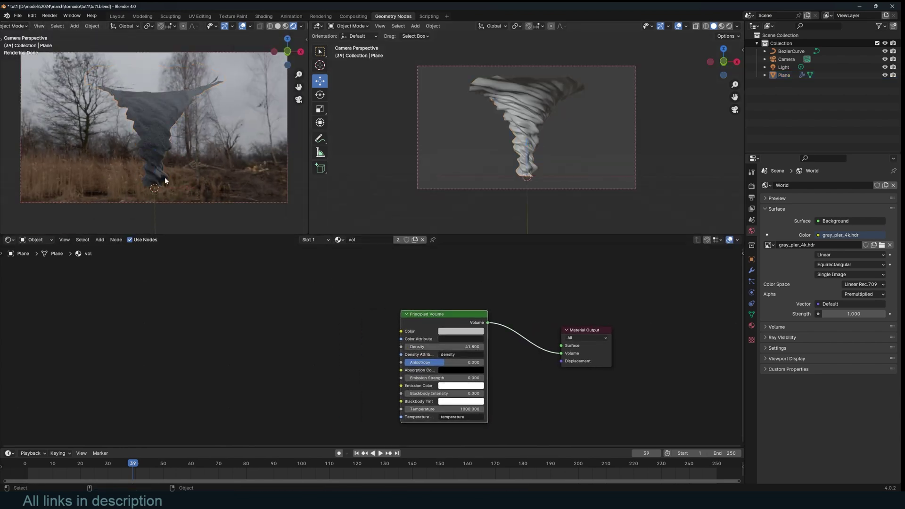
scroll(163, 177, up, 3)
scroll(163, 177, down, 1)
scroll(136, 159, down, 2)
click(142, 97)
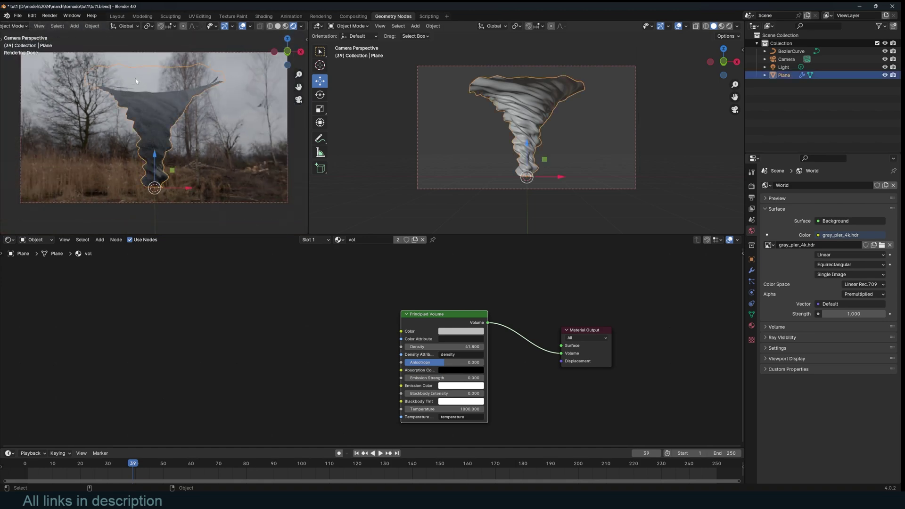
- Examine the open top and hollow inside of the funnel mesh from above and from the side
middle_drag(171, 81, 146, 99)
key(KP_0)
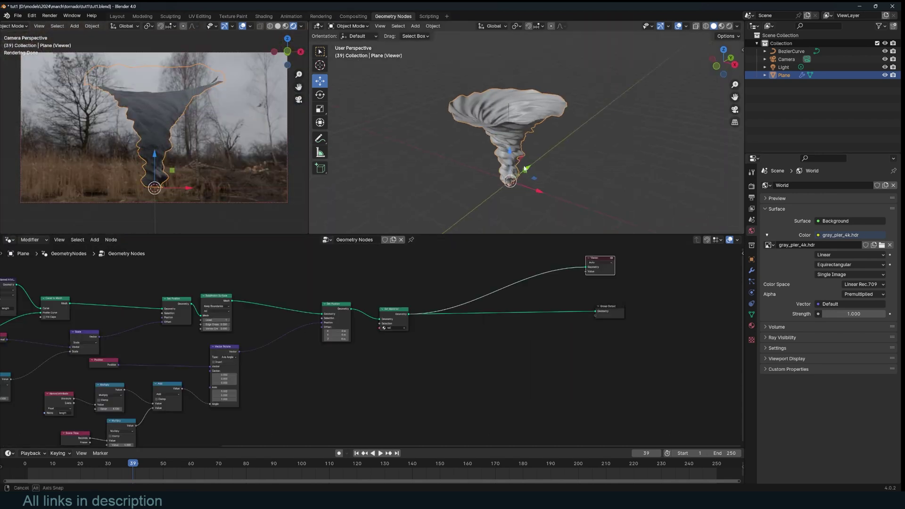
middle_drag(561, 66, 532, 108)
scroll(533, 122, up, 4)
middle_drag(566, 208, 512, 187)
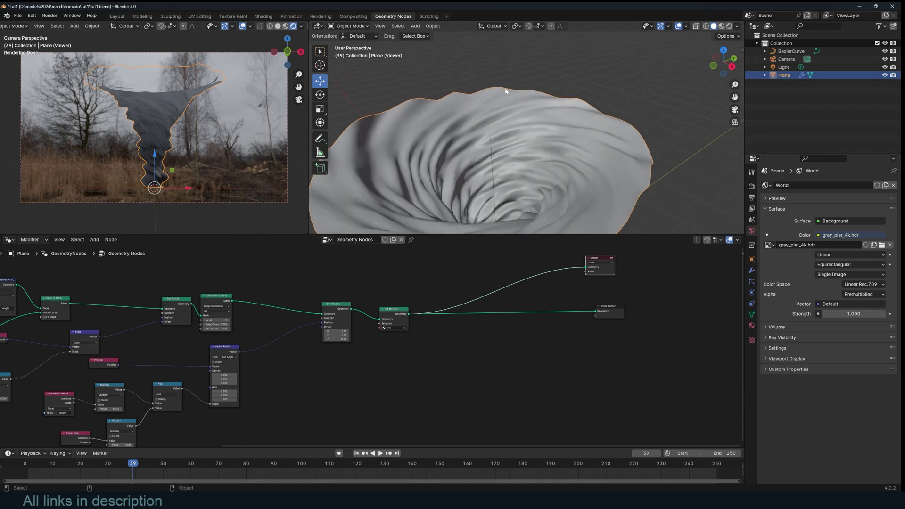
scroll(467, 269, down, 6)
scroll(540, 207, down, 4)
scroll(542, 210, up, 3)
middle_drag(551, 218, 539, 189)
- Add an Edge Neighbors node above the Set Material node in the geometry node tree
middle_drag(438, 307, 477, 310)
scroll(477, 309, up, 3)
key(shift+a)
text(ed)
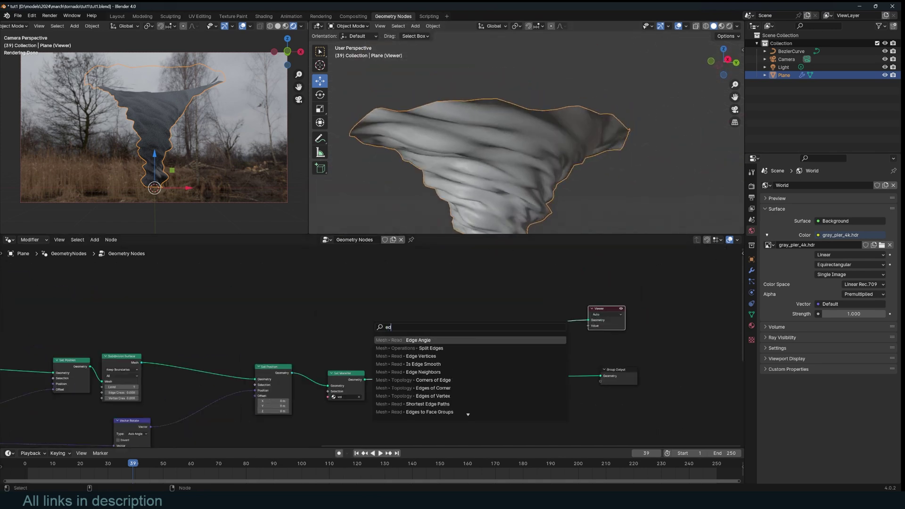
key(Down)
key(Down)
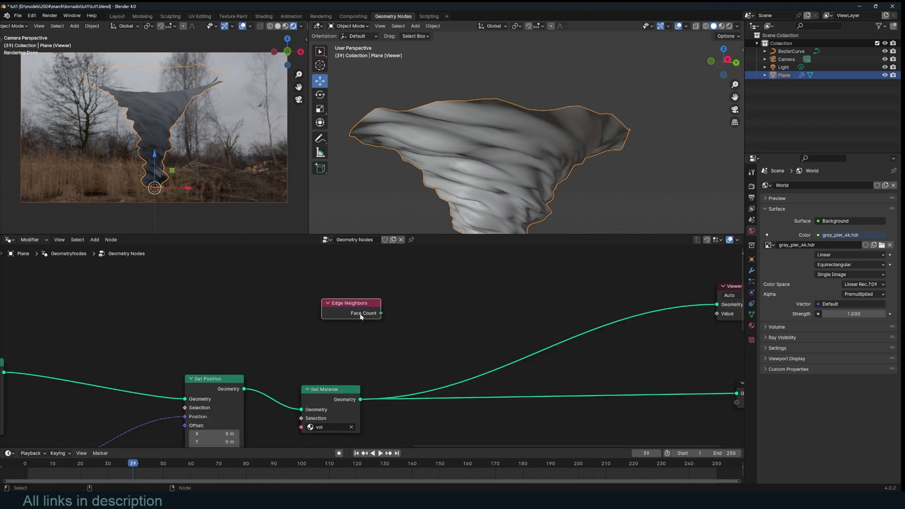
- Add a Compare node set to Integer, Less Than 1, fed by Face Count, and preview its result in the Viewer
key(shift+a)
text(com)
key(Return)
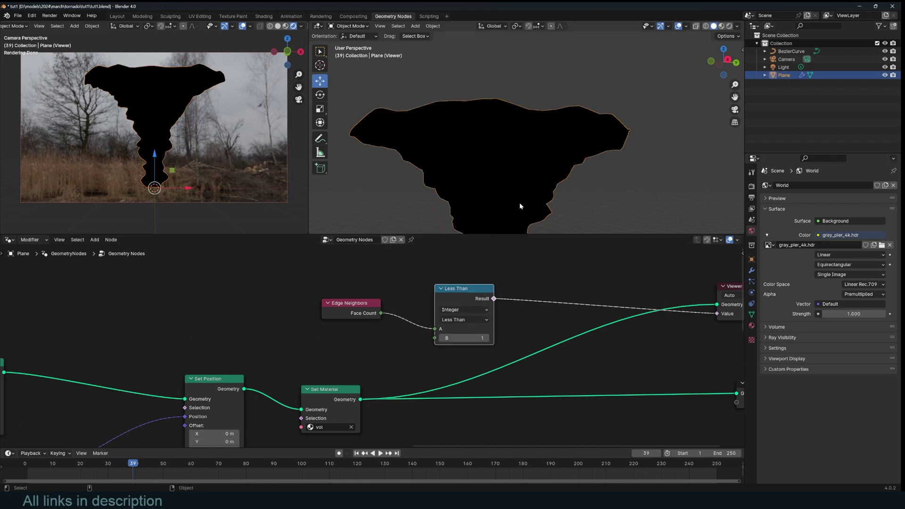
- Turn on the wireframe overlay and inspect the mesh edges around the funnel's upper rim
middle_drag(521, 207, 504, 182)
key(q)
click(504, 182)
shift+middle_drag(500, 112, 521, 140)
scroll(524, 152, up, 4)
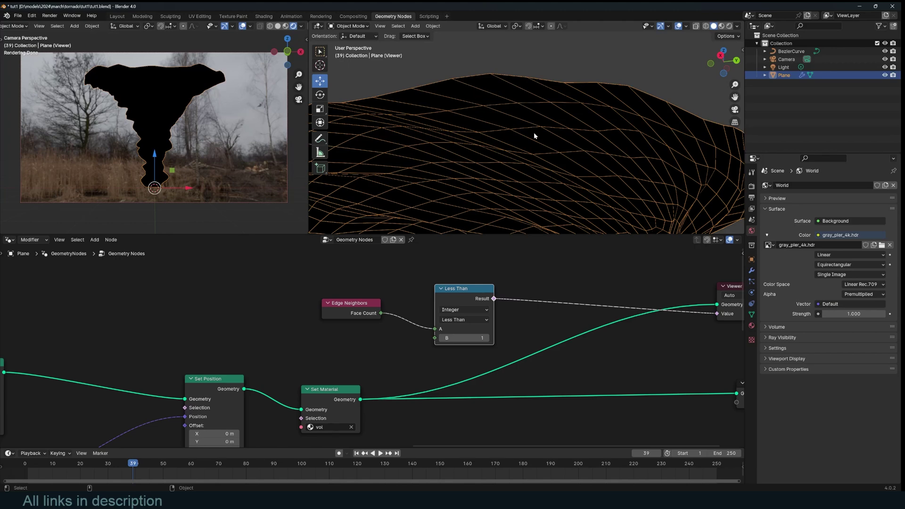
- Add a Delete Geometry node fed by Set Material's geometry with the Compare result as its Selection, and preview it in the Viewer
scroll(486, 301, down, 2)
scroll(470, 314, down, 1)
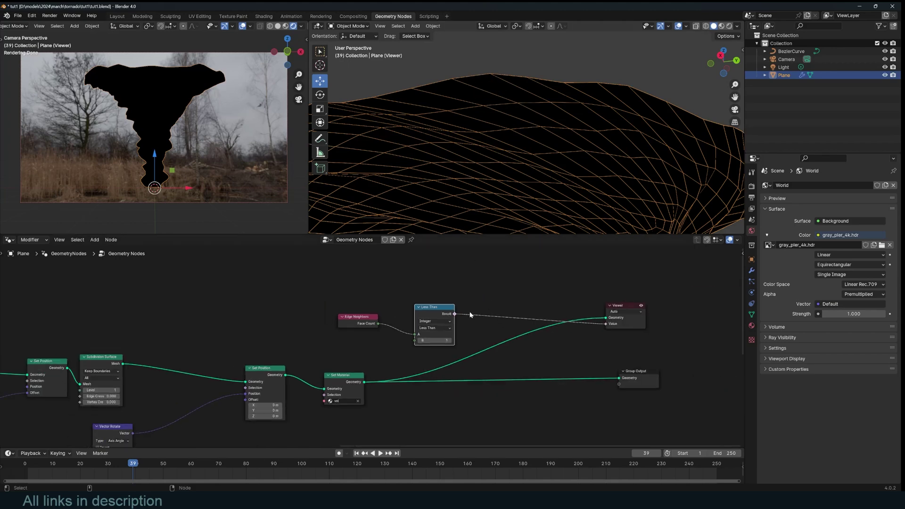
drag(431, 313, 409, 301)
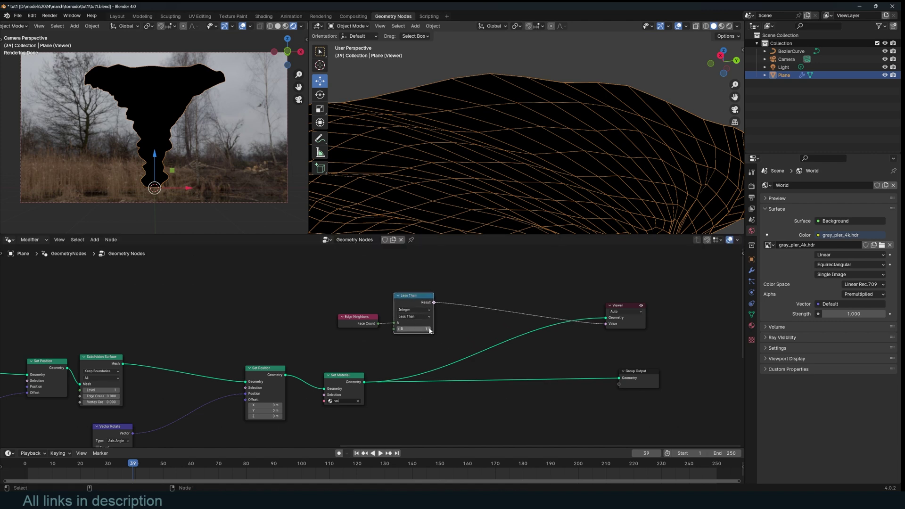
key(shift+a)
text(delete)
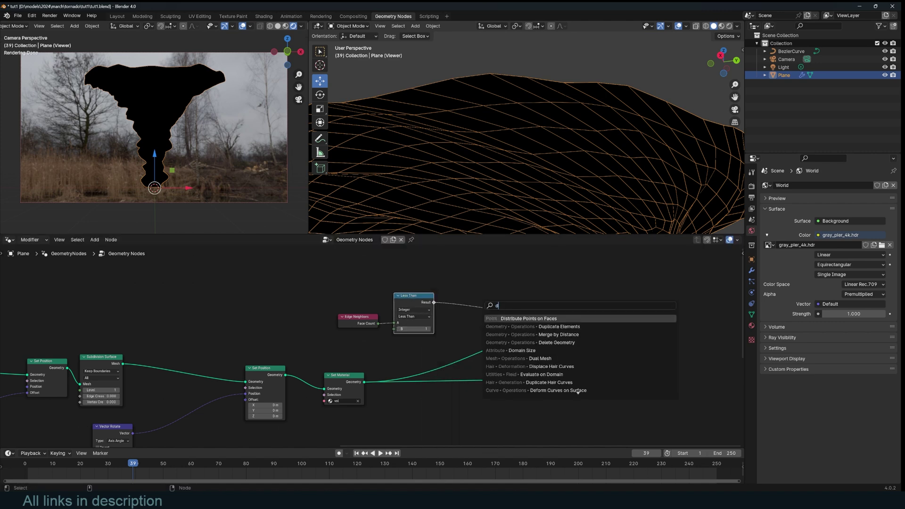
key(Return)
click(461, 280)
drag(435, 302, 461, 316)
drag(364, 383, 461, 309)
ctrl+shift+click(476, 293)
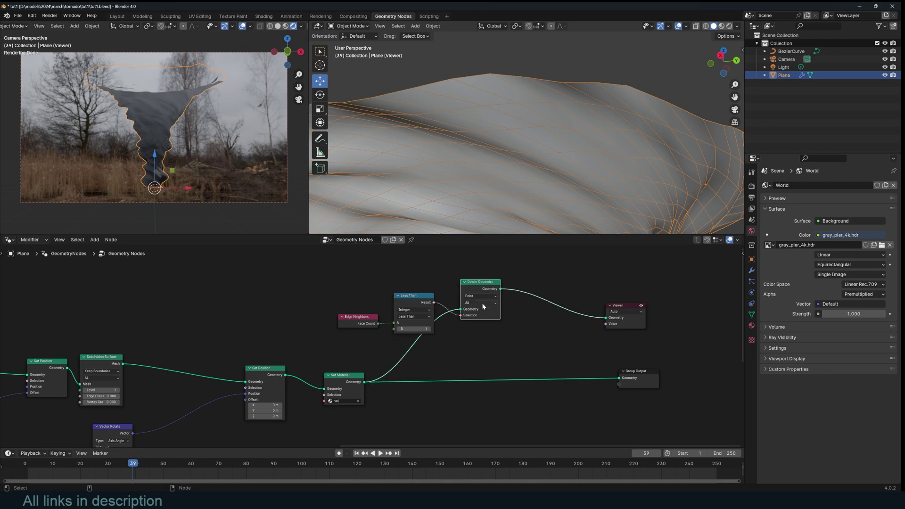
- Set the Delete Geometry node's domain to Edge
click(480, 303)
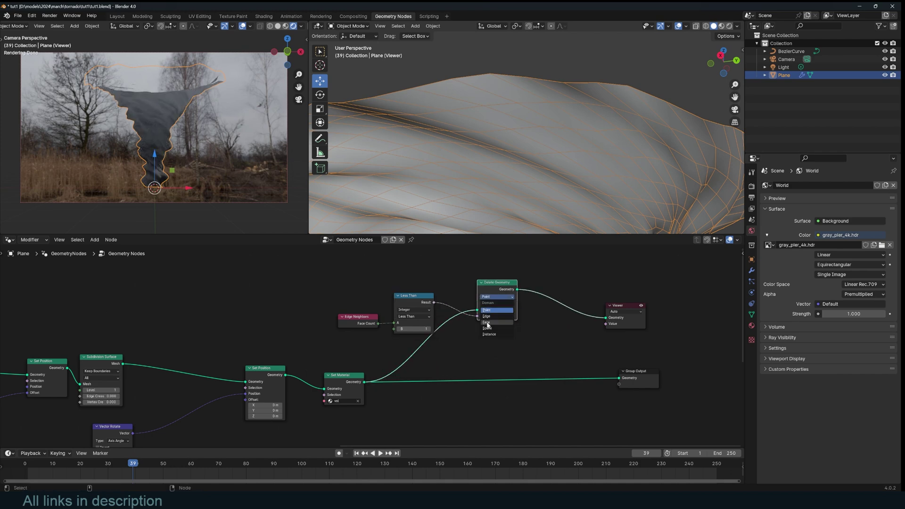
click(490, 316)
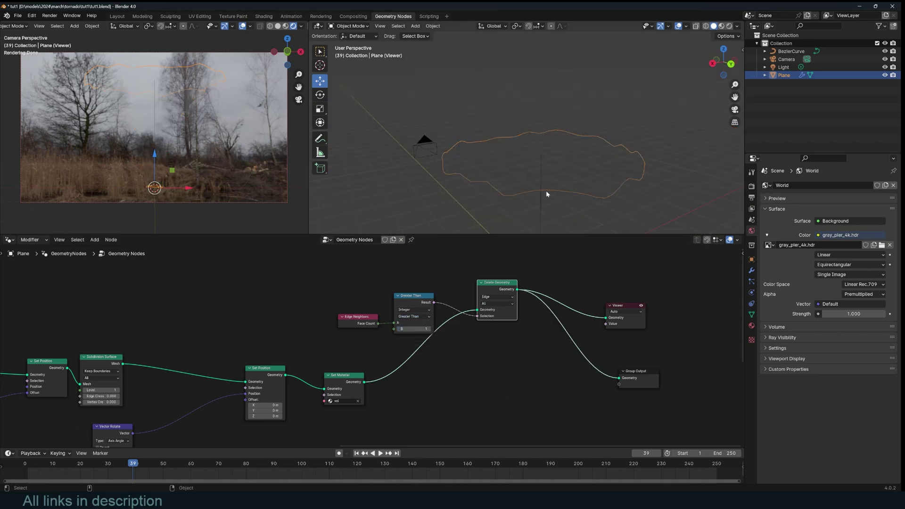
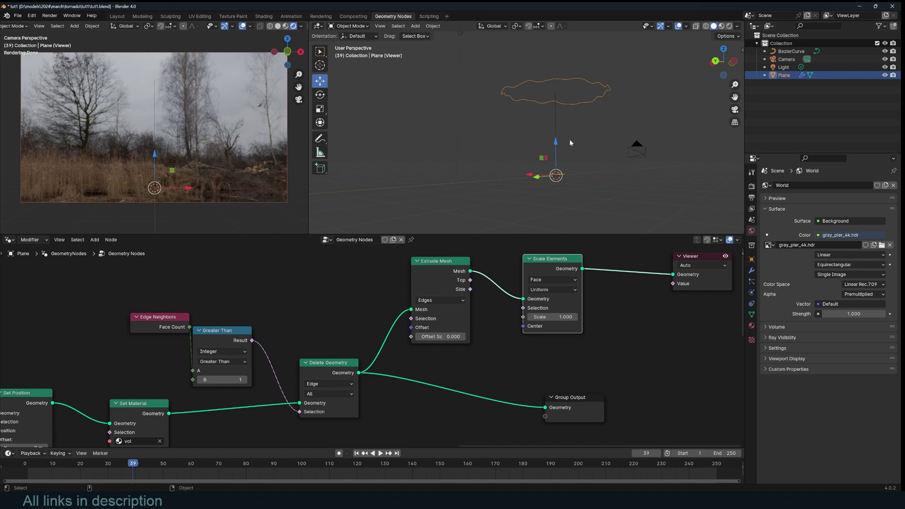
- Set the Scale Elements node to Edge with Scale 0.700, using Extrude Mesh's Top output as its Selection
drag(471, 281, 477, 286)
drag(531, 311, 530, 309)
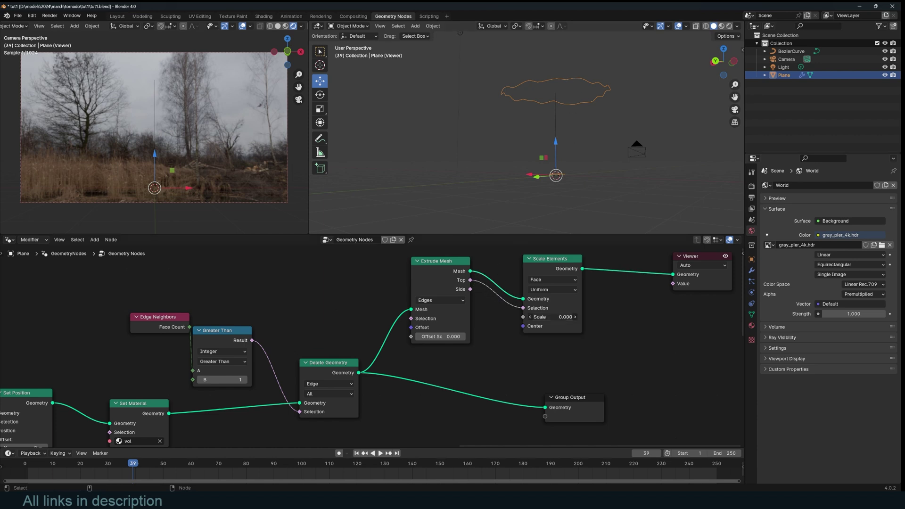
click(547, 309)
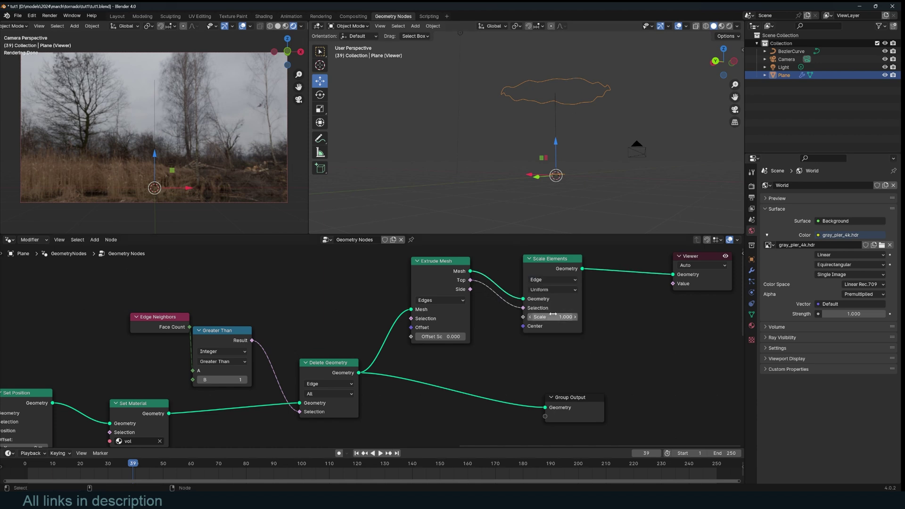
click(531, 317)
click(531, 317)
click(531, 317)
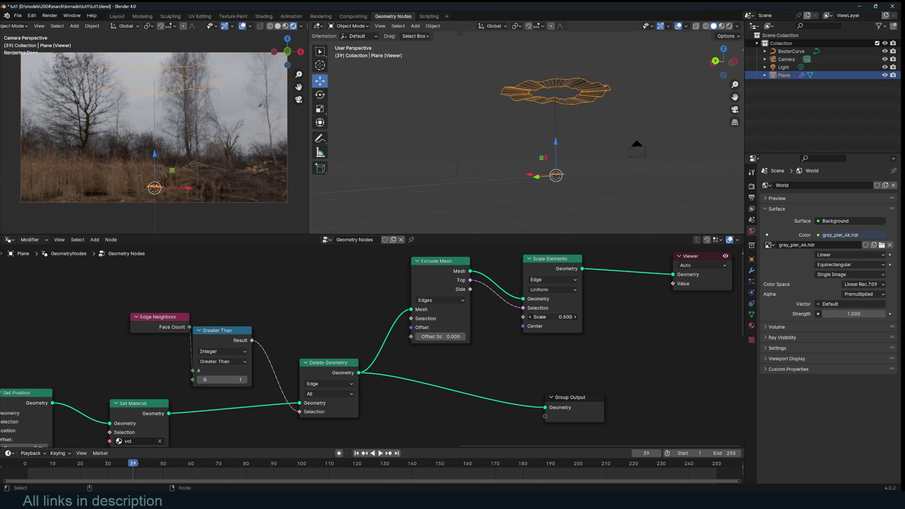
middle_drag(557, 158, 507, 187)
scroll(516, 163, up, 3)
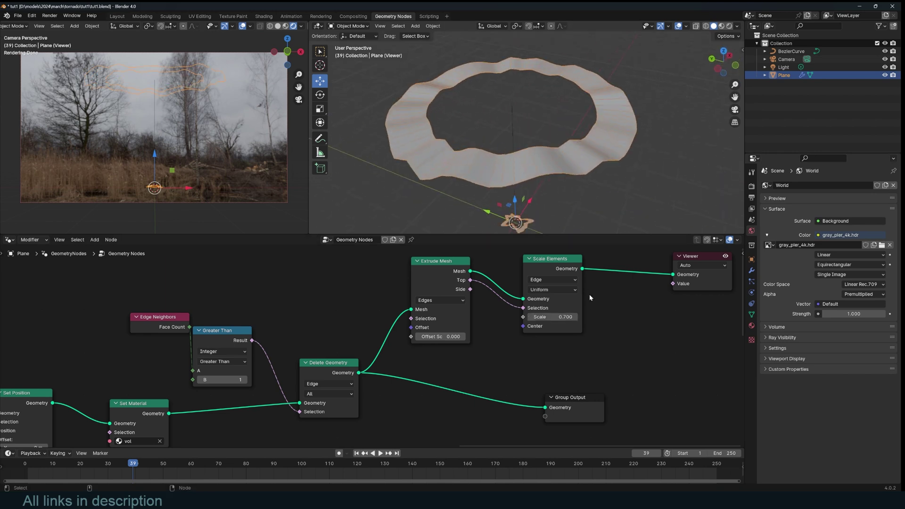
- Set the Extrude Mesh node's Offset Scale to 0.070 and move the Viewer farther along to make room for more nodes
middle_drag(590, 299, 550, 310)
drag(672, 290, 742, 290)
drag(524, 281, 496, 282)
drag(400, 348, 409, 348)
middle_drag(537, 193, 518, 182)
scroll(536, 117, up, 1)
- Duplicate Extrude Mesh after Scale Elements, with the first extrusion's Top as its Selection and Offset Scale 0
click(393, 274)
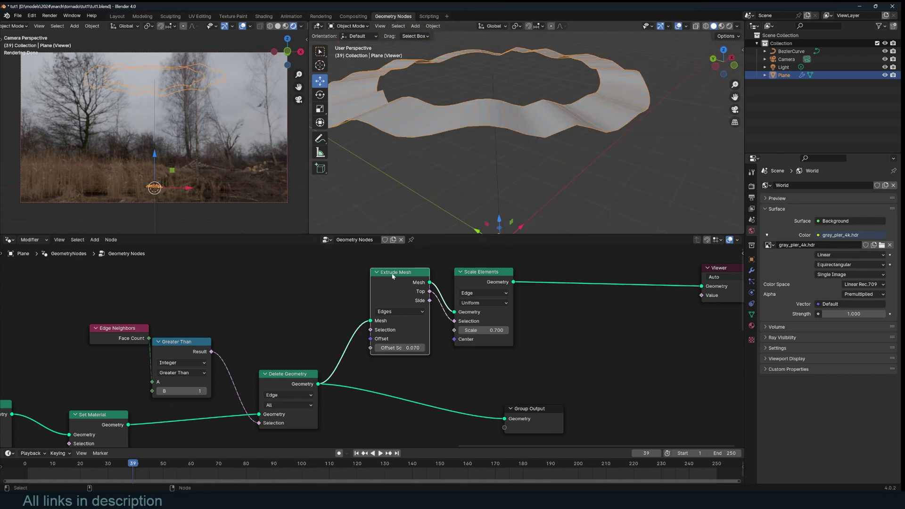
key(shift+d)
click(569, 267)
drag(429, 292, 548, 320)
middle_drag(514, 81, 476, 90)
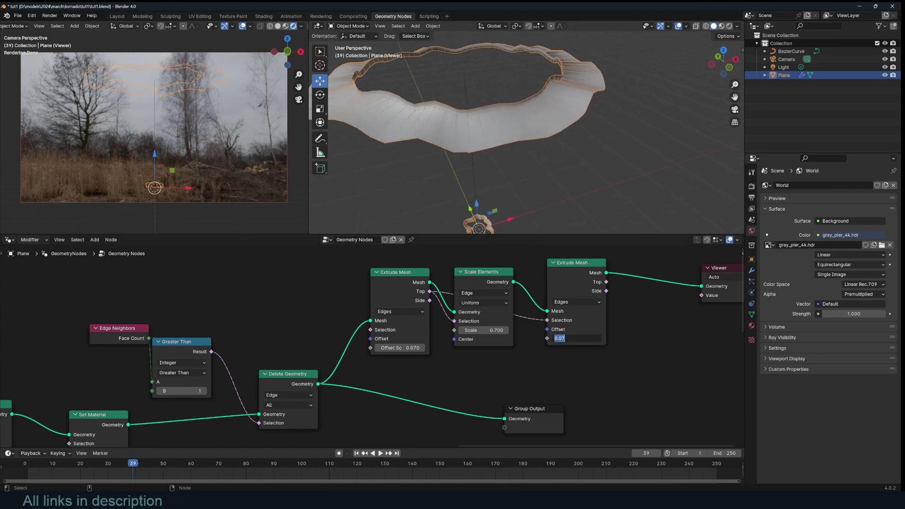
key(Return)
- Duplicate Scale Elements after the second Extrude Mesh, with that node's Top as its Selection and Scale 0
click(481, 272)
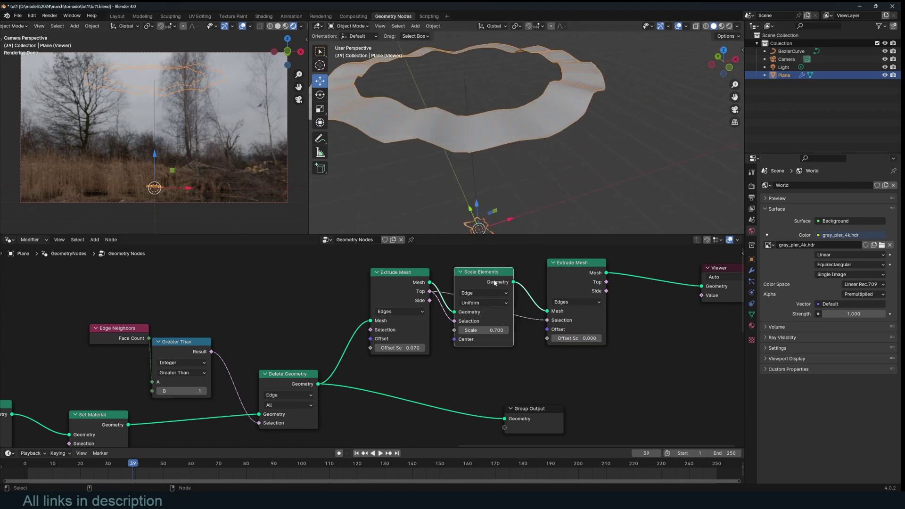
key(shift+d)
click(661, 280)
middle_drag(670, 326, 614, 327)
drag(552, 282, 556, 294)
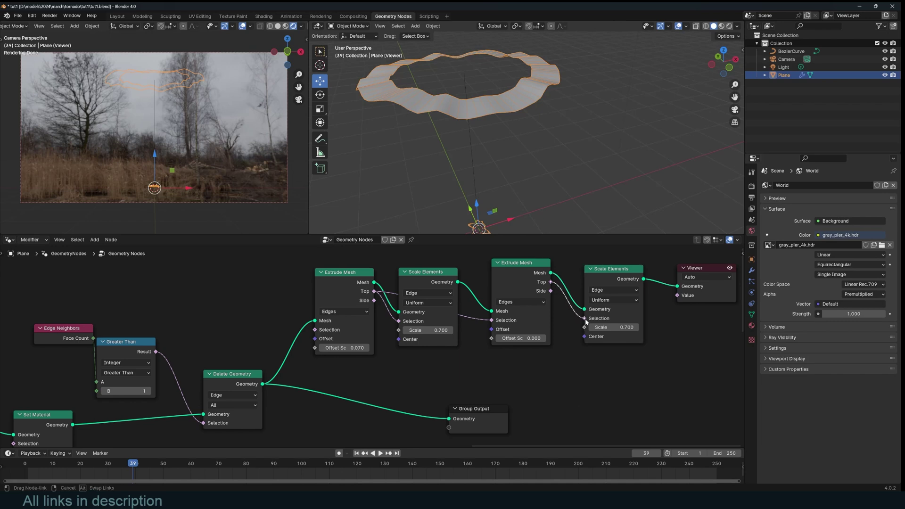
drag(586, 322, 586, 319)
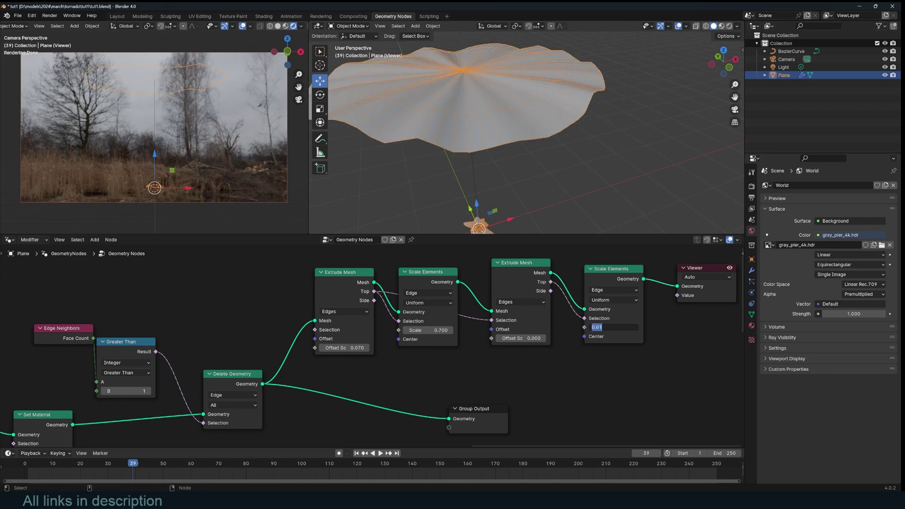
key(Return)
- Insert a Merge by Distance node between the second Scale Elements node and the Viewer
scroll(656, 331, down, 2)
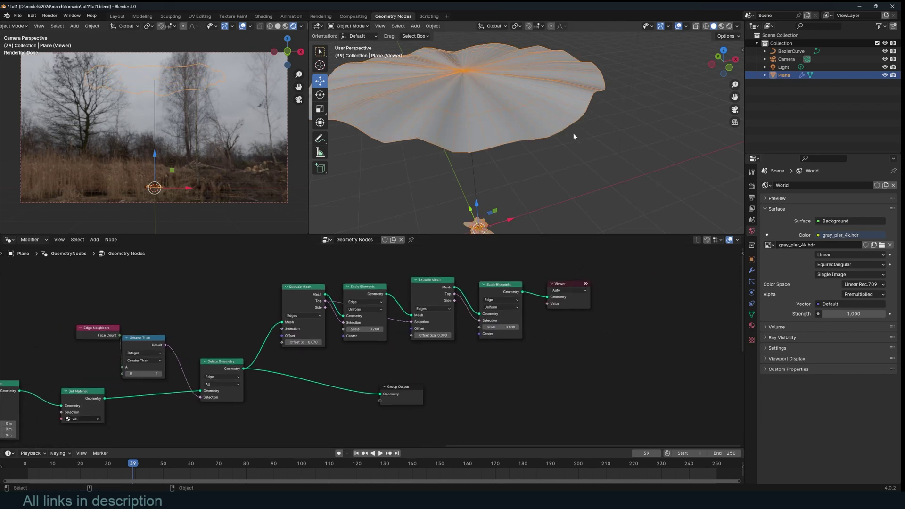
drag(575, 308, 672, 307)
key(shift+a)
text(e)
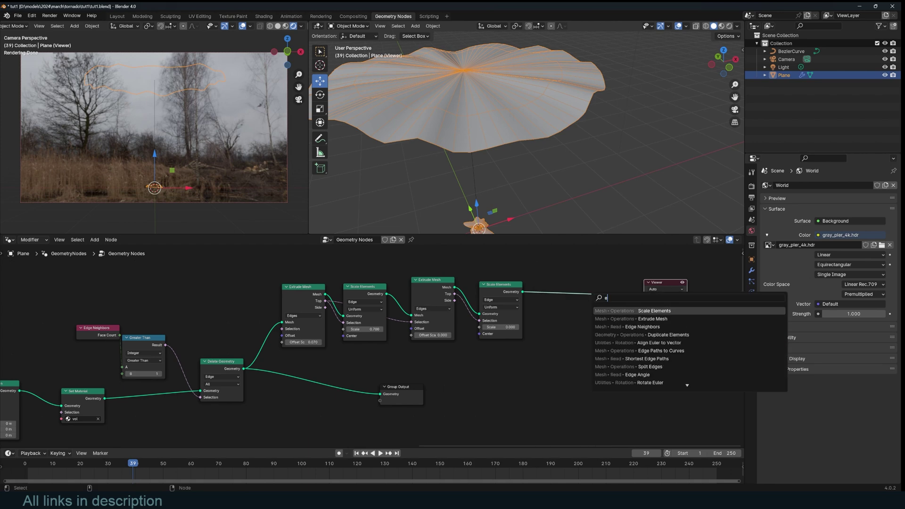
text(mer)
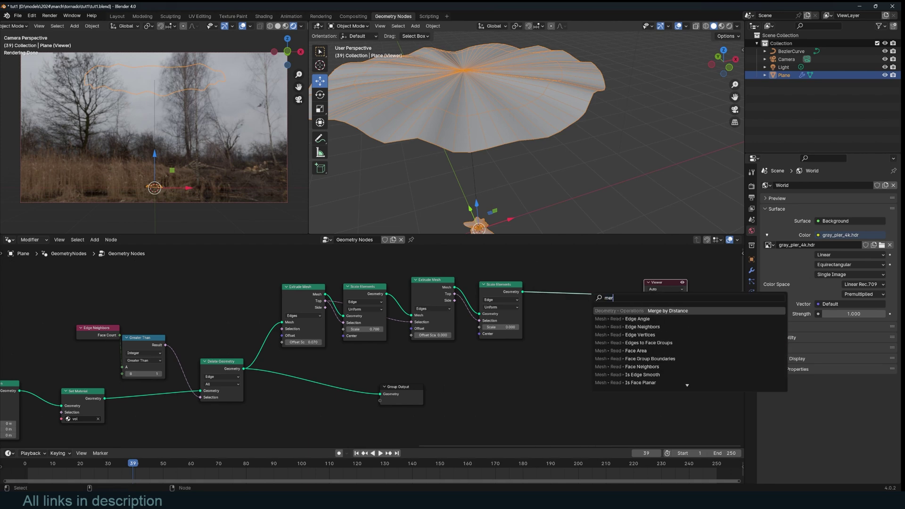
key(Return)
click(572, 284)
middle_drag(542, 150, 534, 120)
scroll(607, 324, down, 2)
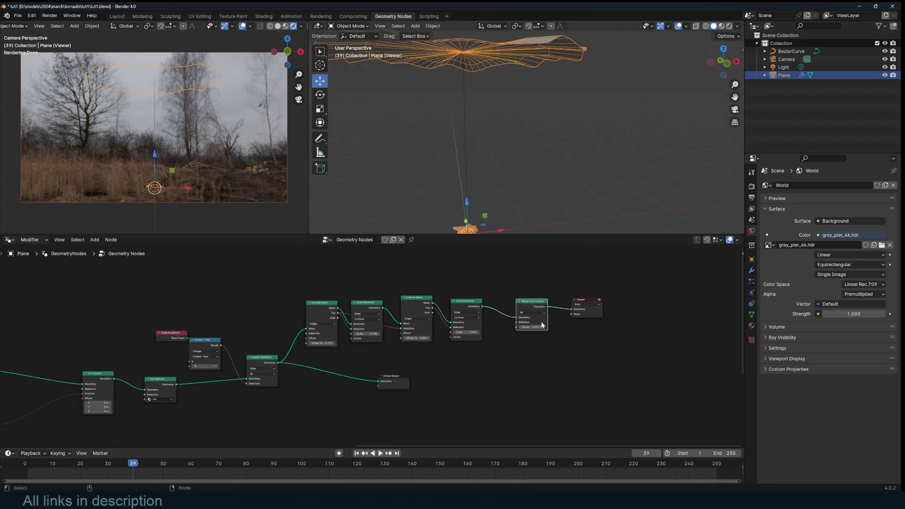
- Join Set Material's geometry with the cap geometry before Merge by Distance, and preview the merged result in the Viewer
drag(401, 389, 554, 402)
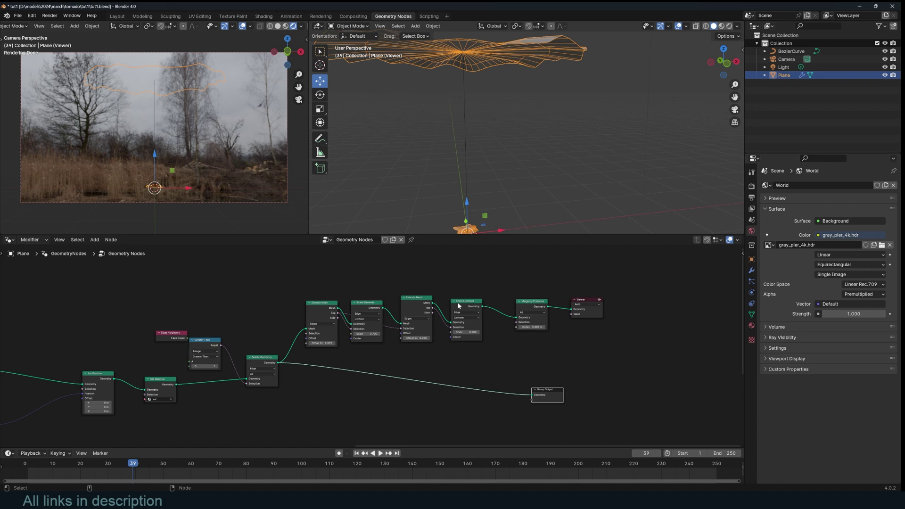
ctrl+shift+click(175, 379)
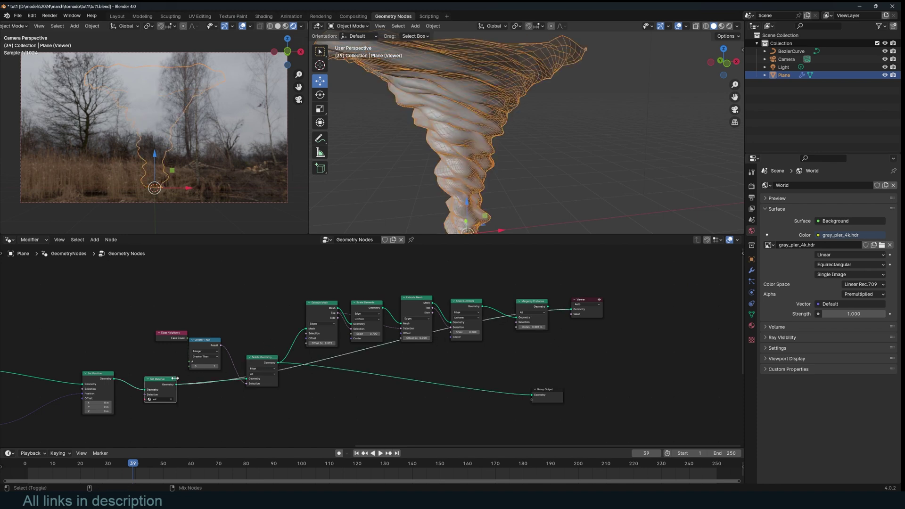
ctrl+shift+right_drag(164, 390, 474, 309)
drag(539, 305, 617, 353)
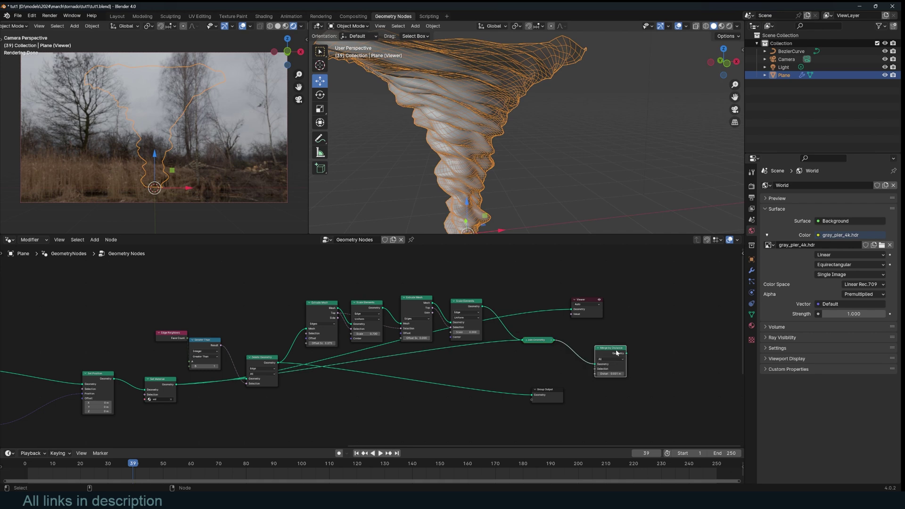
ctrl+shift+click(611, 352)
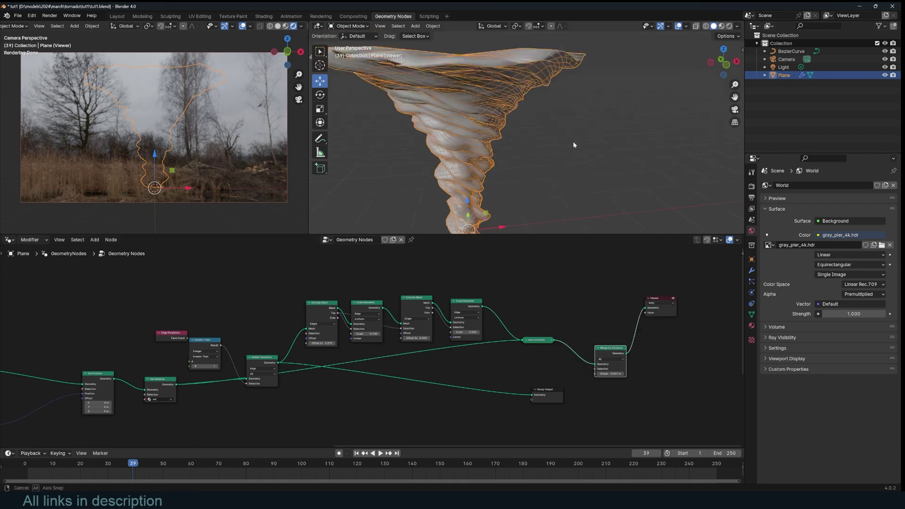
middle_drag(573, 140, 539, 130)
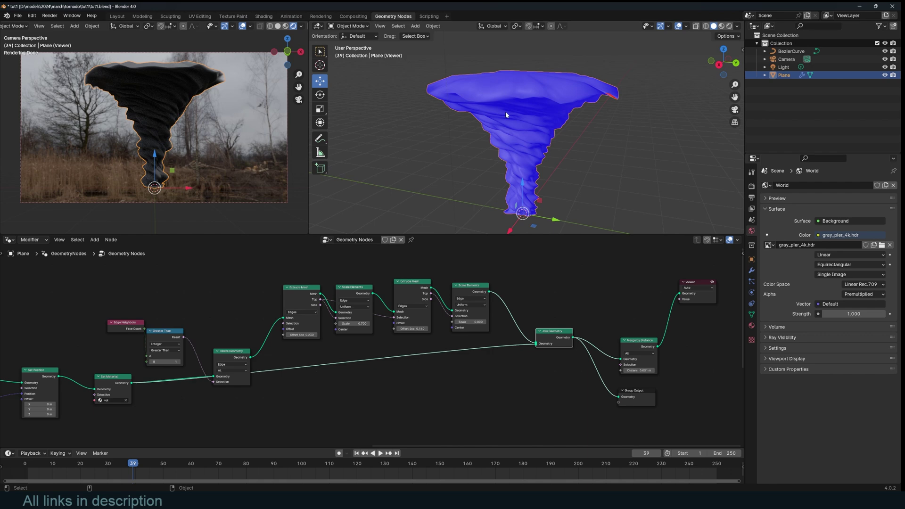
- Play the animation to check the capped funnel, and save the file
click(191, 127)
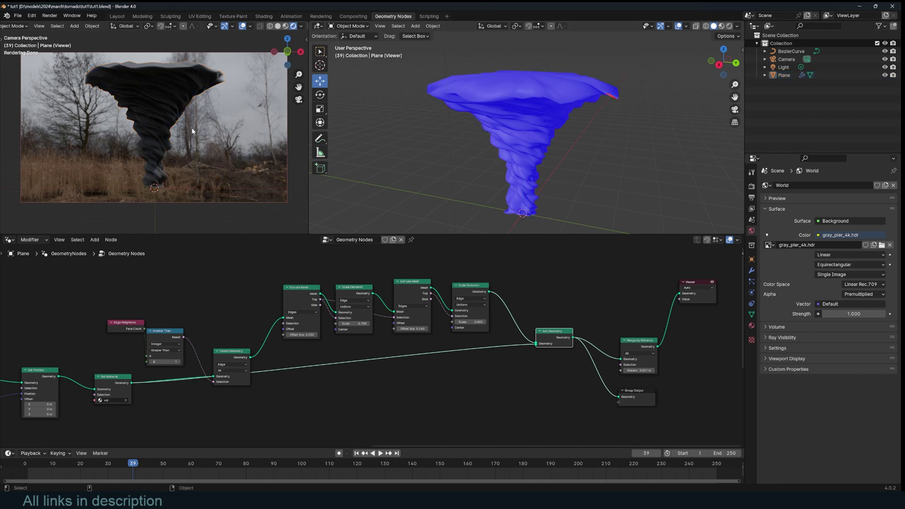
middle_drag(192, 128, 177, 167)
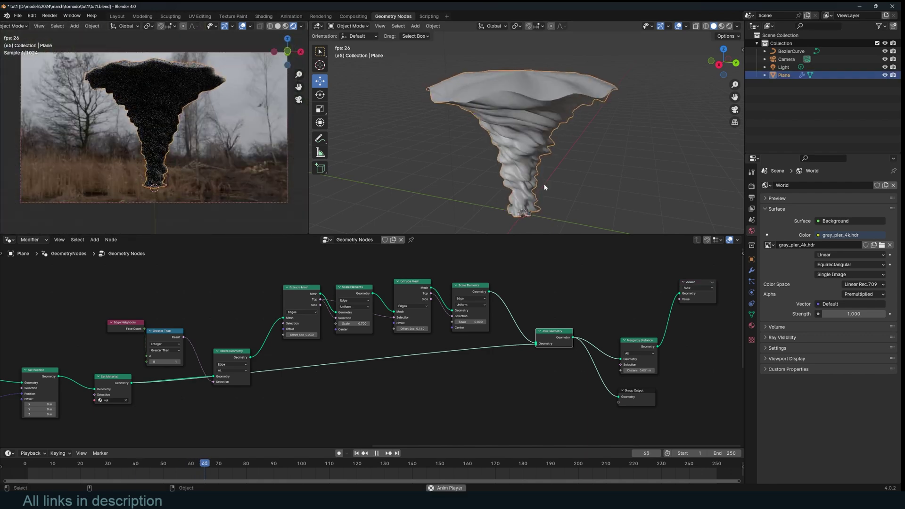
scroll(530, 184, up, 3)
click(529, 184)
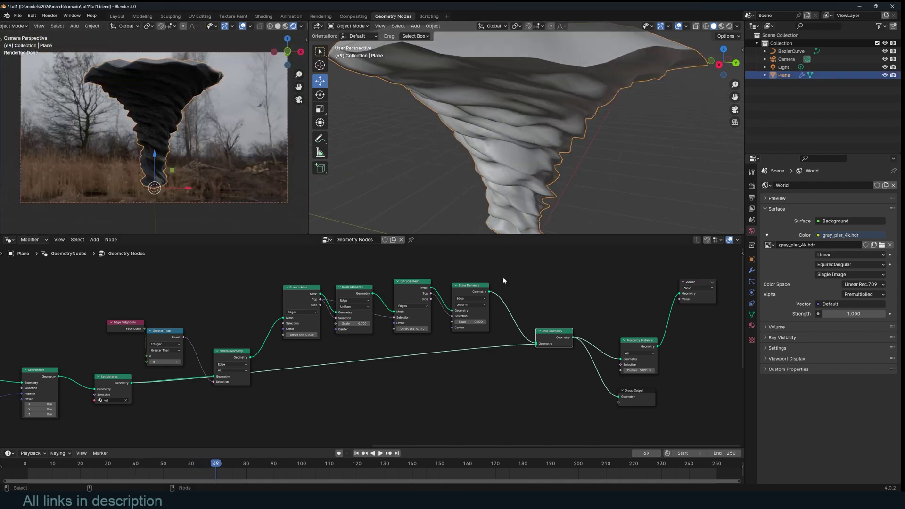
key(ctrl+s)
- Switch the node area to the Shader Editor and bring the vol material's Principled Volume node into view
scroll(240, 270, down, 2)
click(10, 239)
click(33, 304)
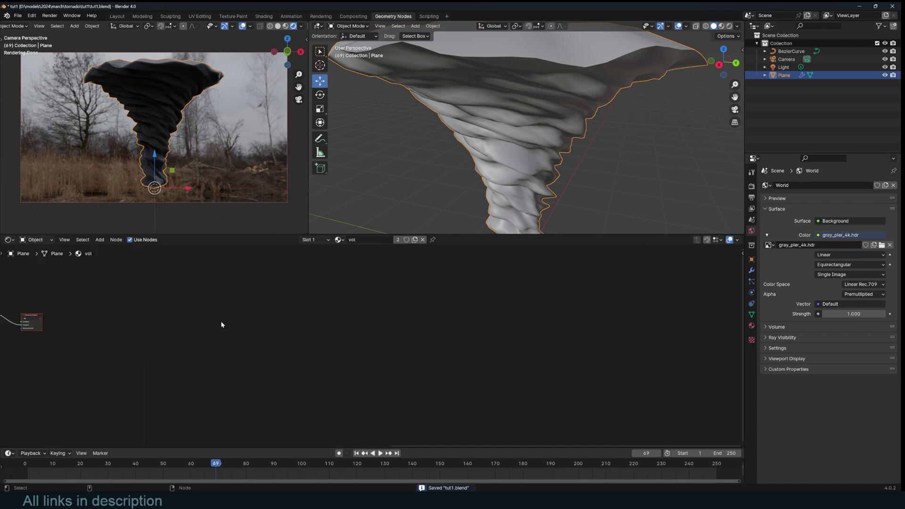
key(Home)
click(241, 321)
middle_drag(314, 358, 478, 361)
scroll(477, 361, up, 3)
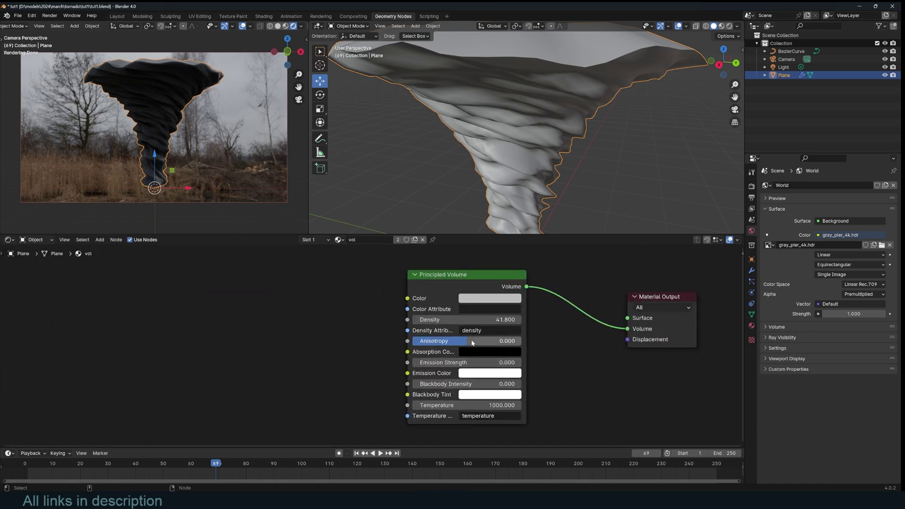
- Set the Principled Volume's Density to 15.300
double_click(487, 320)
text(3)
key(Return)
drag(495, 320, 553, 320)
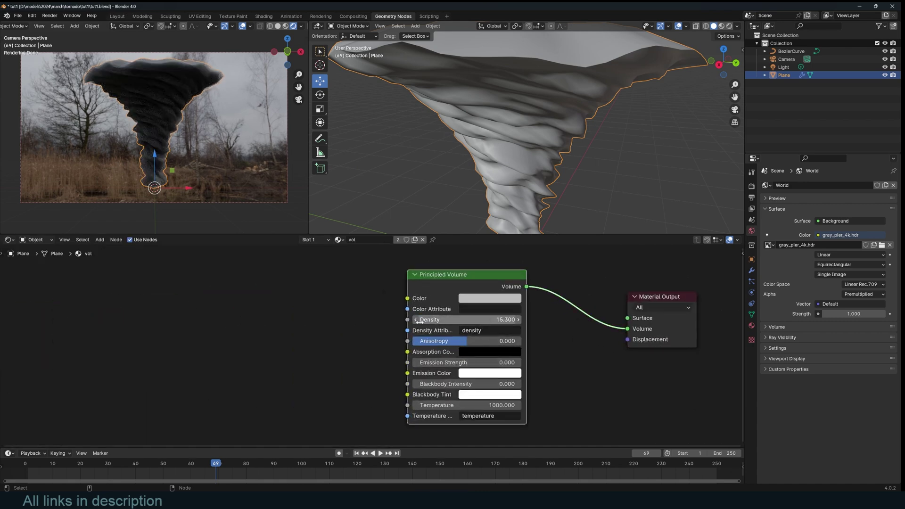
click(285, 341)
- Add a Noise Texture node and connect its Fac output to the Principled Volume's Density
middle_drag(329, 335, 519, 325)
key(shift+a)
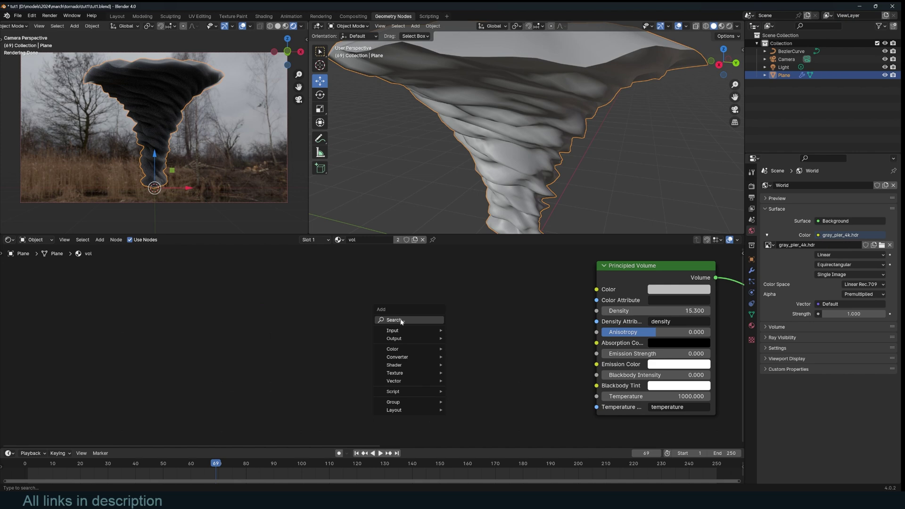
click(401, 321)
text(no)
key(Return)
click(414, 327)
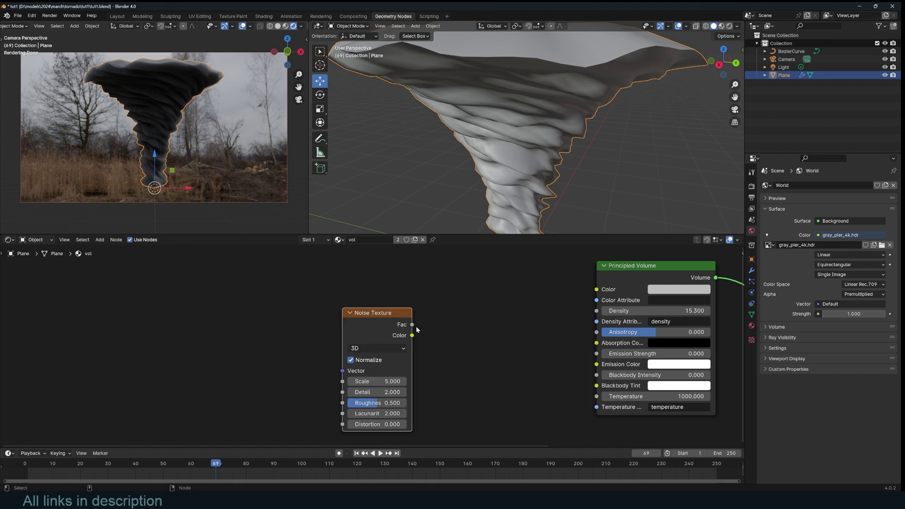
drag(412, 325, 595, 311)
- Insert a Math node set to Multiply by 18.500 between the Noise Texture and the Principled Volume's Density
key(shift+a)
click(489, 333)
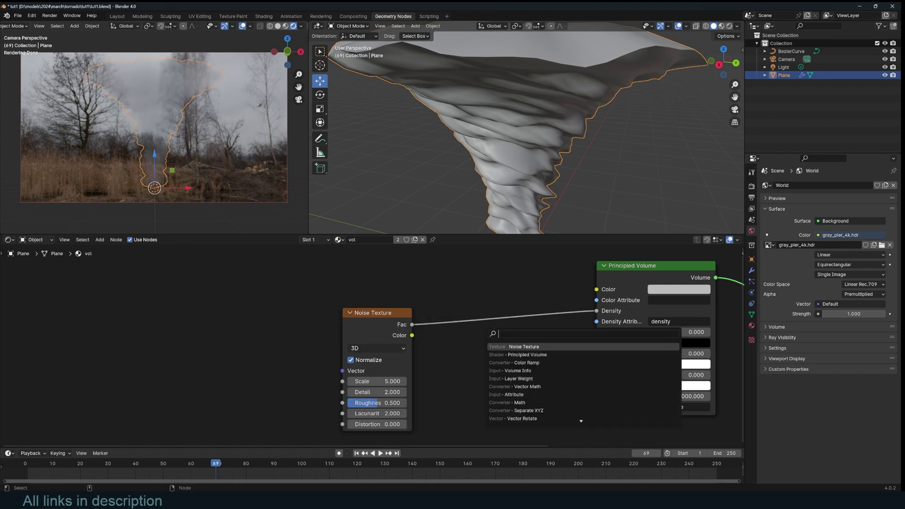
text(add)
key(Return)
click(505, 325)
click(508, 339)
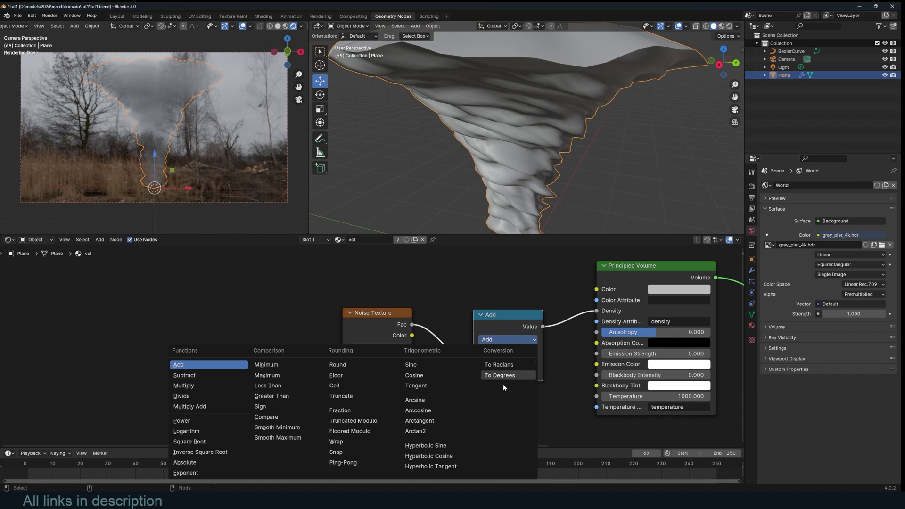
click(189, 386)
- Insert a Color Ramp between Noise Texture and Multiply, with the black stop at 0.380 and the white stop pulled close to it
drag(378, 313, 211, 308)
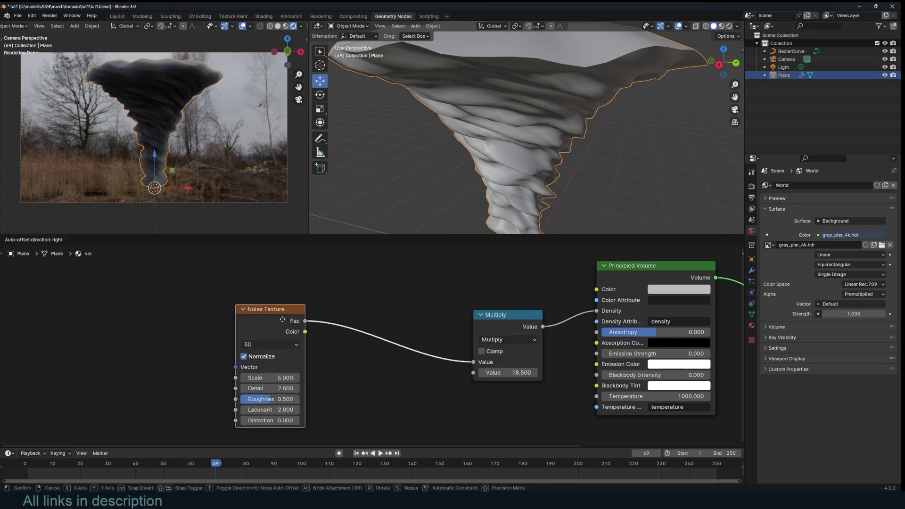
key(shift+a)
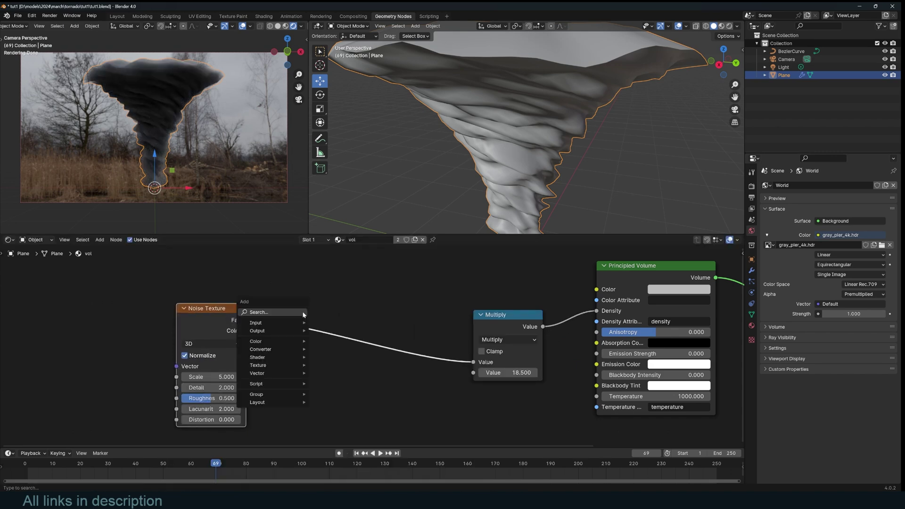
click(303, 313)
click(344, 351)
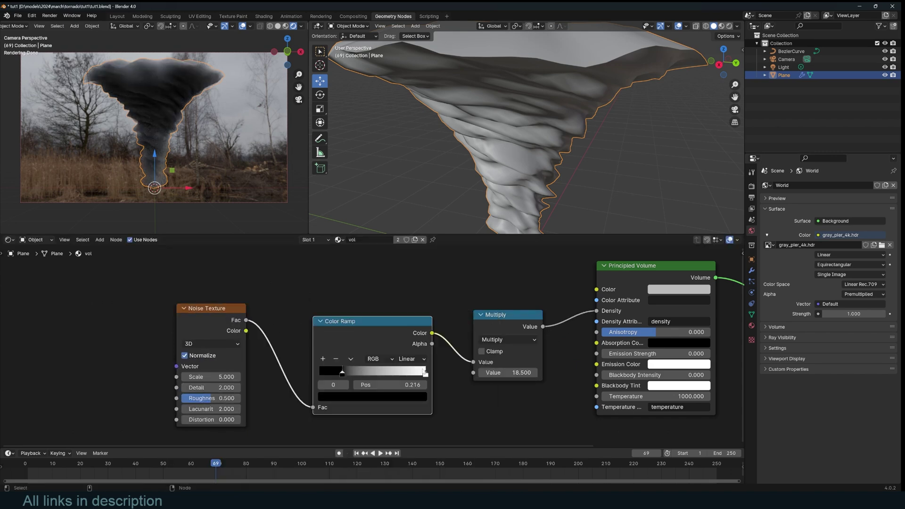
drag(425, 372, 395, 373)
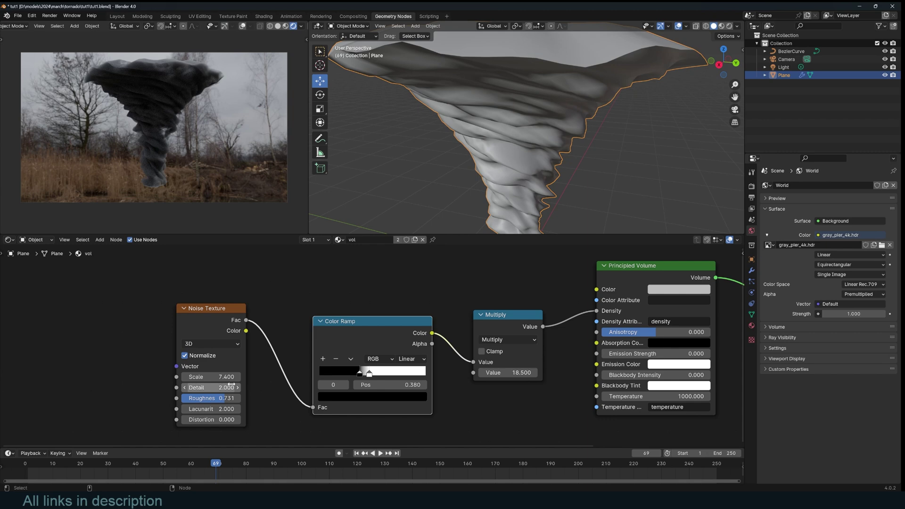
- Adjust the Noise Texture's Roughness and shift the Color Ramp's dark stop slightly in the volume material
drag(218, 398, 210, 420)
drag(362, 374, 360, 375)
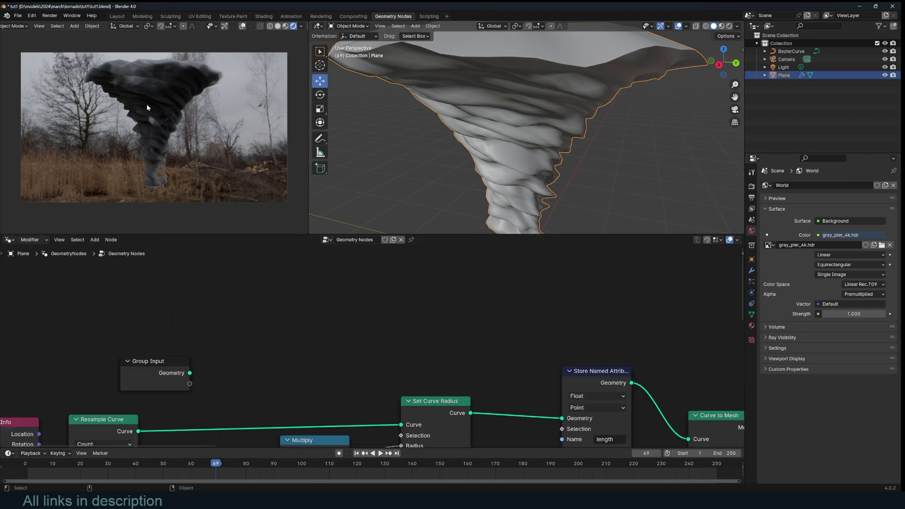
- In the tornado's geometry node tree, move the Scale and Normal nodes back to make room before Set Position
scroll(372, 349, down, 11)
middle_drag(393, 399, 417, 321)
middle_drag(617, 316, 404, 259)
scroll(378, 260, up, 5)
drag(352, 282, 302, 298)
drag(226, 286, 219, 313)
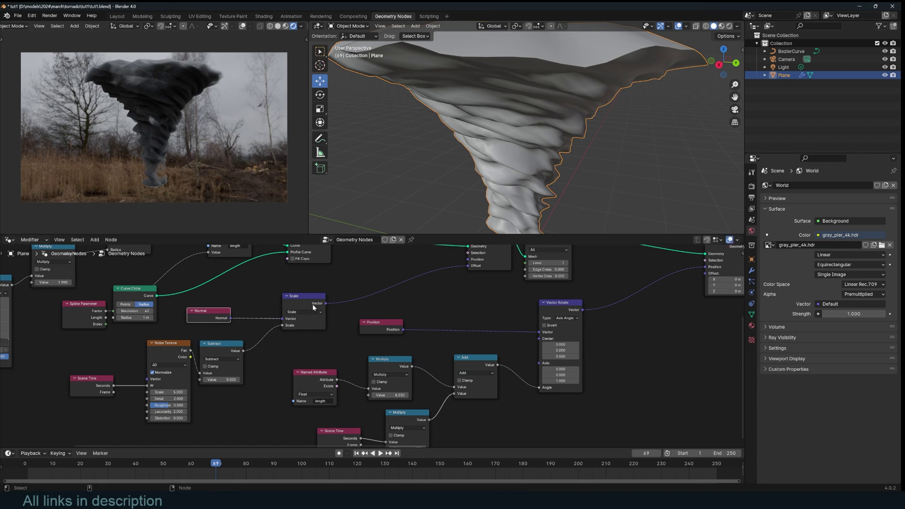
- Add a Blur Attribute node set to Vector below the first Set Position node
middle_drag(368, 283, 366, 316)
key(shift+a)
click(400, 313)
text(bl)
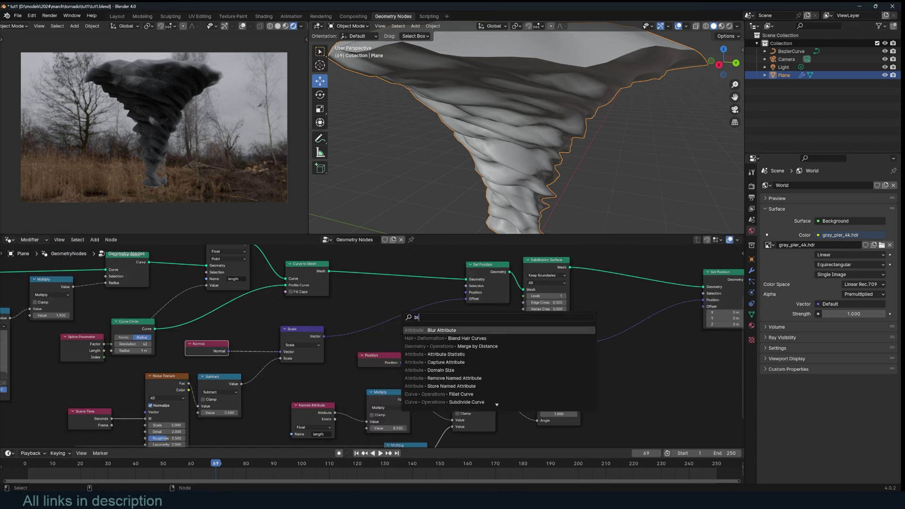
key(Return)
click(446, 319)
click(471, 330)
click(457, 359)
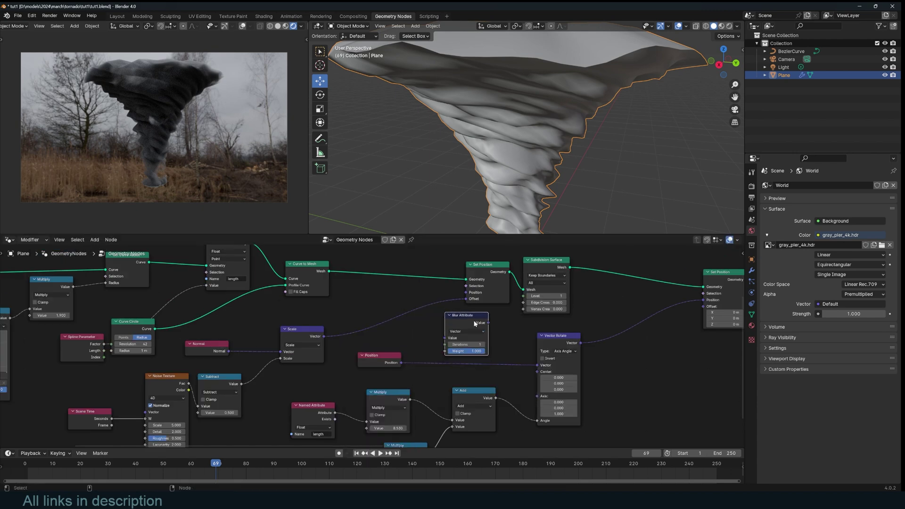
- Insert the Blur Attribute node between Scale and Set Position's Offset, with Iterations at 1
drag(465, 315, 392, 297)
click(412, 327)
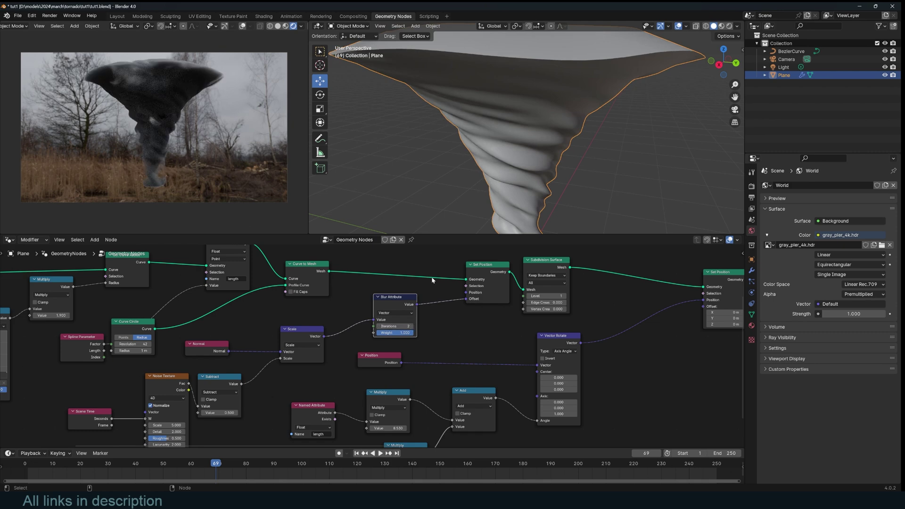
click(379, 327)
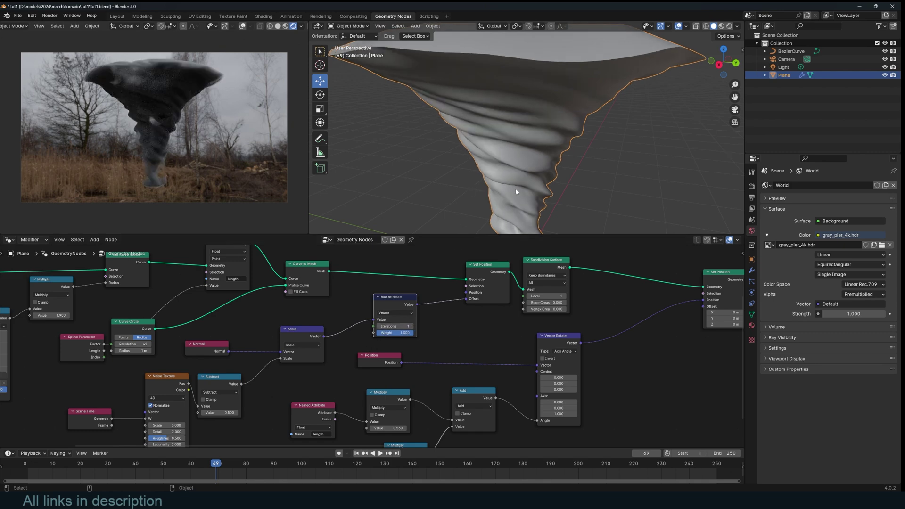
- Play the animation to examine the smoothed tornado from a wider view
scroll(516, 188, down, 3)
middle_drag(514, 187, 448, 173)
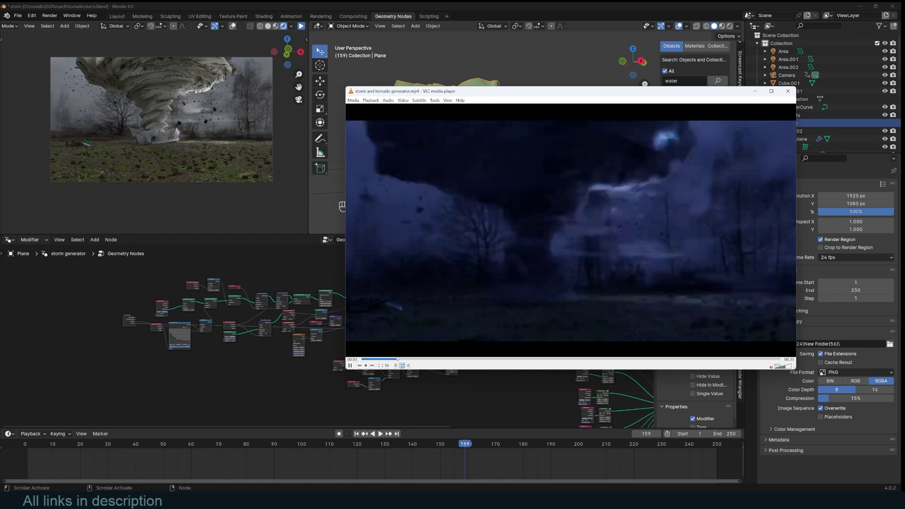
key(space)
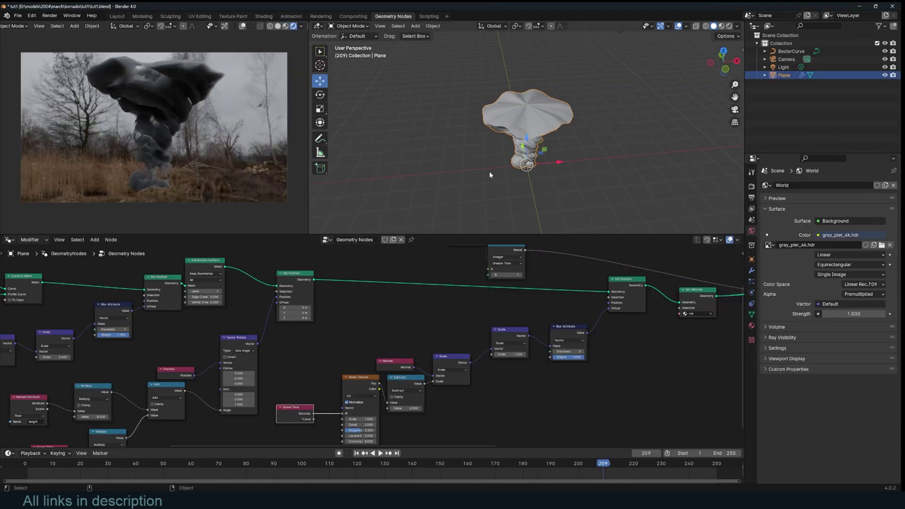
- Add an area light and, in top view, position it behind the tornado and rotate it to face the funnel
key(KP_0)
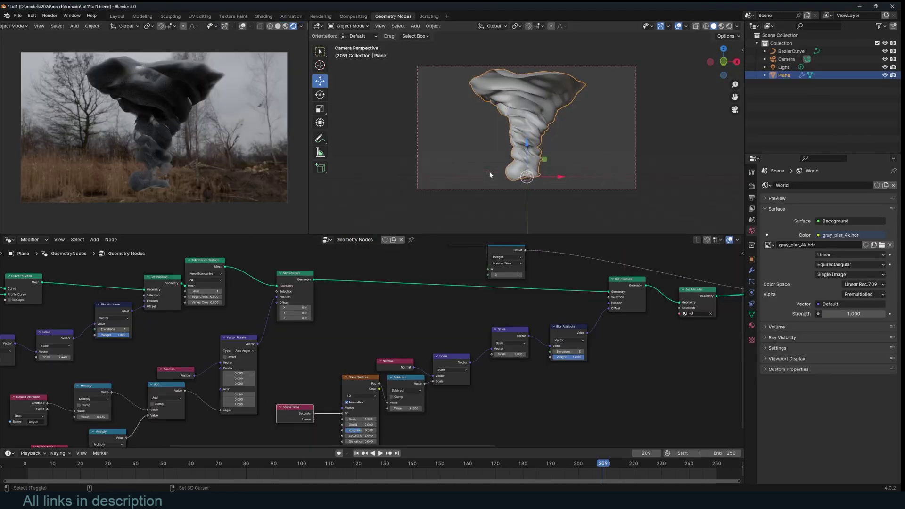
key(shift+a)
mouse_move(491, 182)
key(shift+a)
click(666, 288)
key(g)
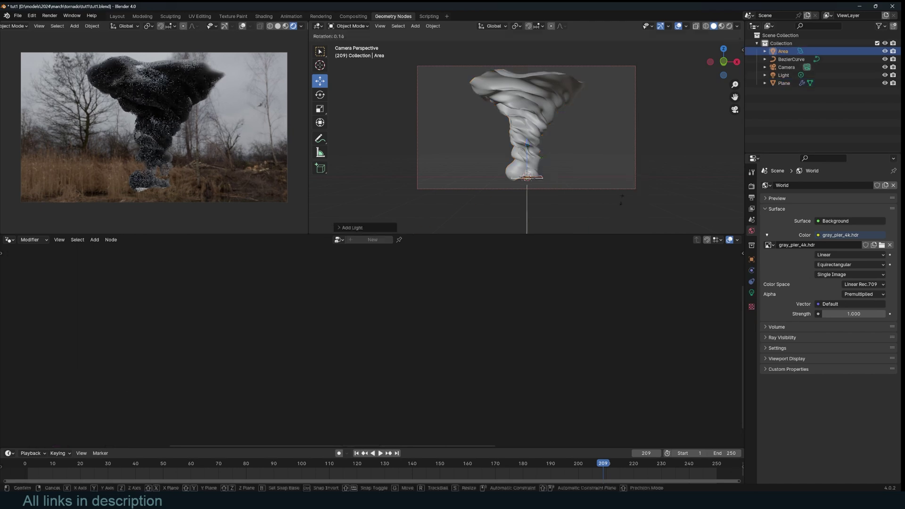
key(KP_7)
key(r)
- Set the area light's Power to 1000 and the world background Strength to 0.560
click(751, 293)
double_click(850, 240)
text(1000)
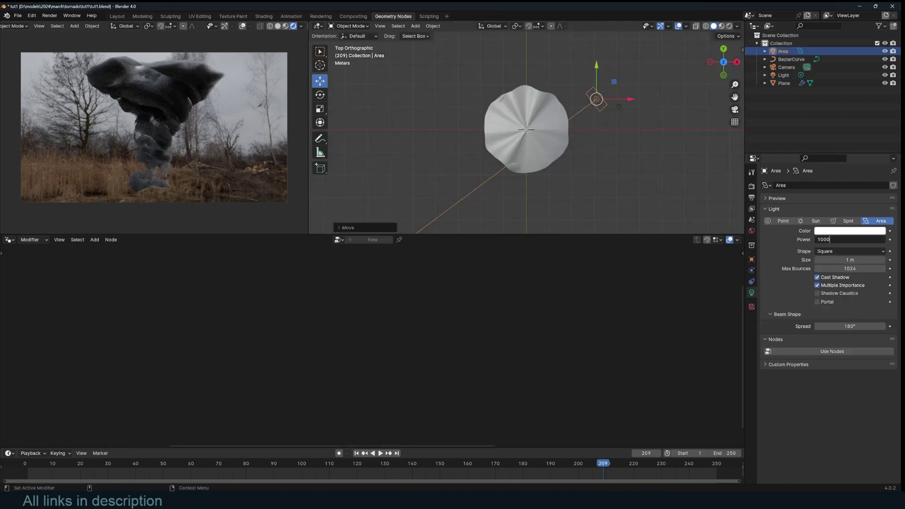
key(Return)
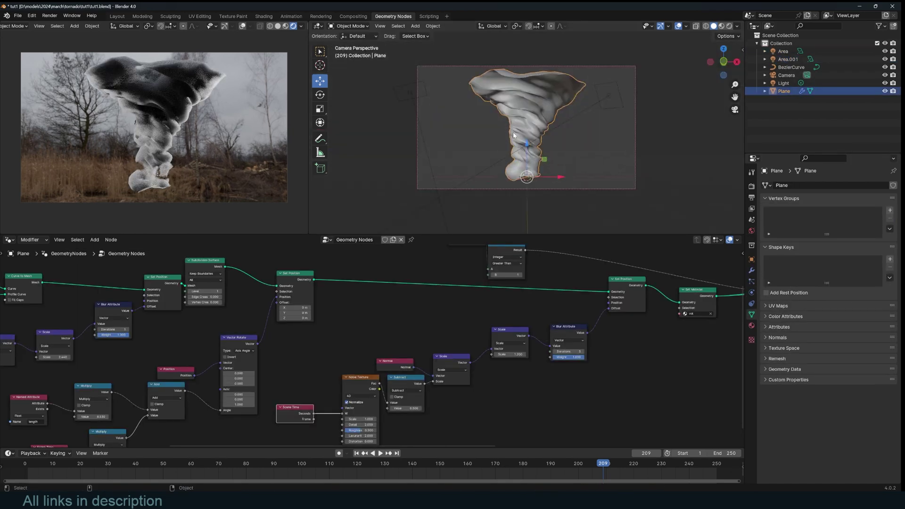
click(751, 231)
drag(854, 315, 833, 314)
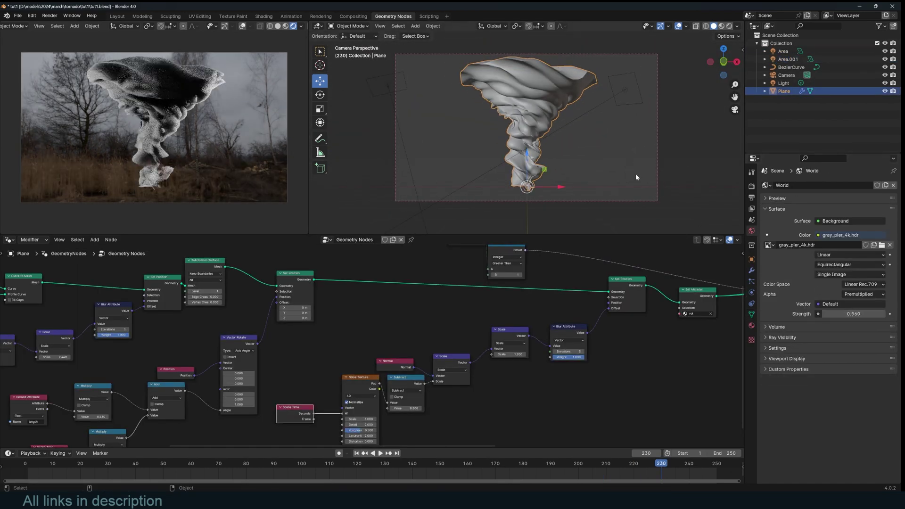
- Search the asset library for "ground" and add the brown ground asset to the scene
click(636, 174)
key(n)
click(741, 160)
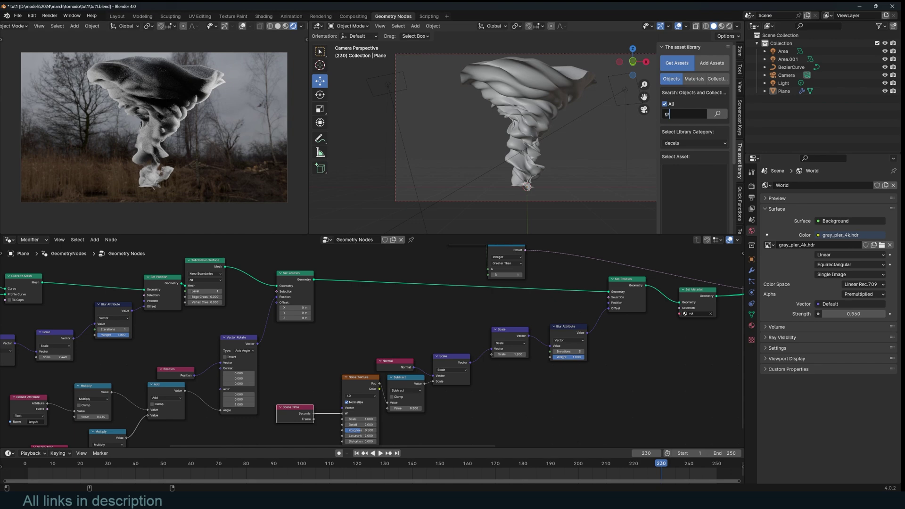
text(ground)
click(718, 114)
scroll(698, 188, down, 3)
click(699, 192)
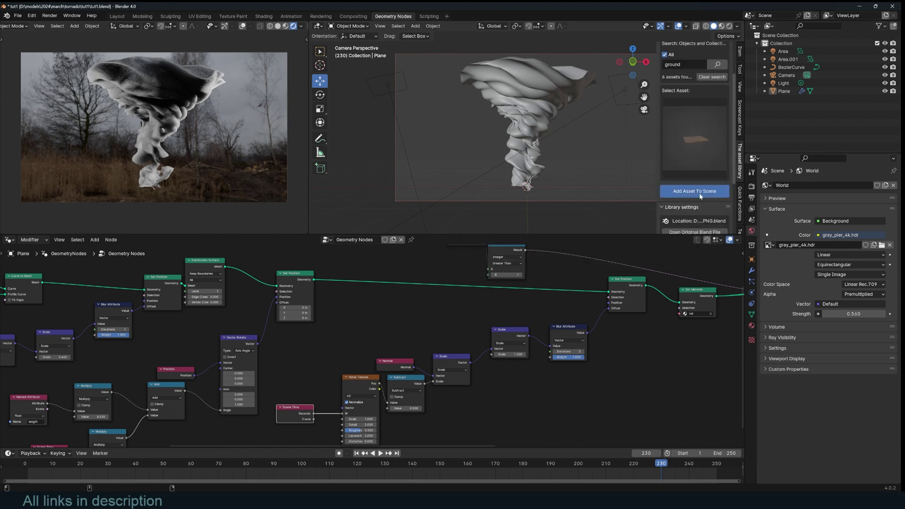
- Open the ground object's modifiers and bring up the mesh editing options in Edit Mode
click(752, 271)
key(Tab)
right_click(605, 166)
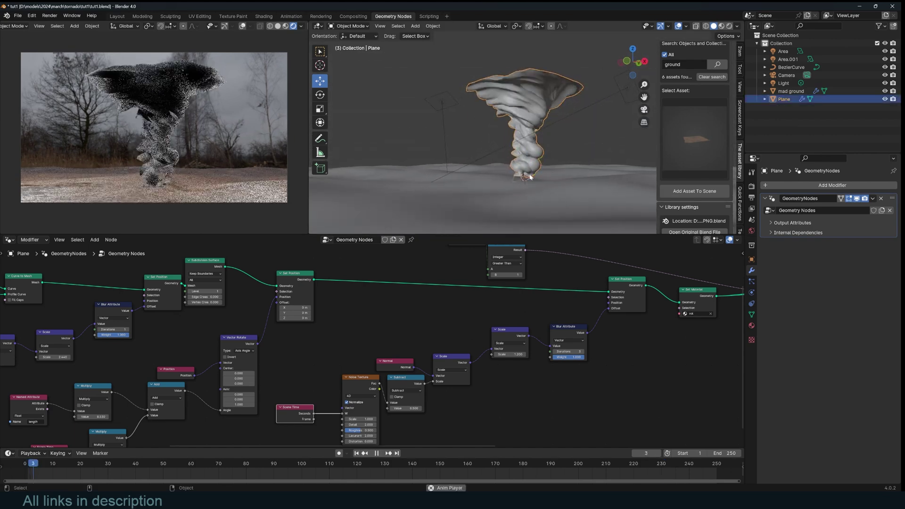
- Search the asset library for "rock", add the large tan rough rock and place it on the ground beside the tornado
scroll(447, 211, up, 2)
scroll(539, 315, down, 5)
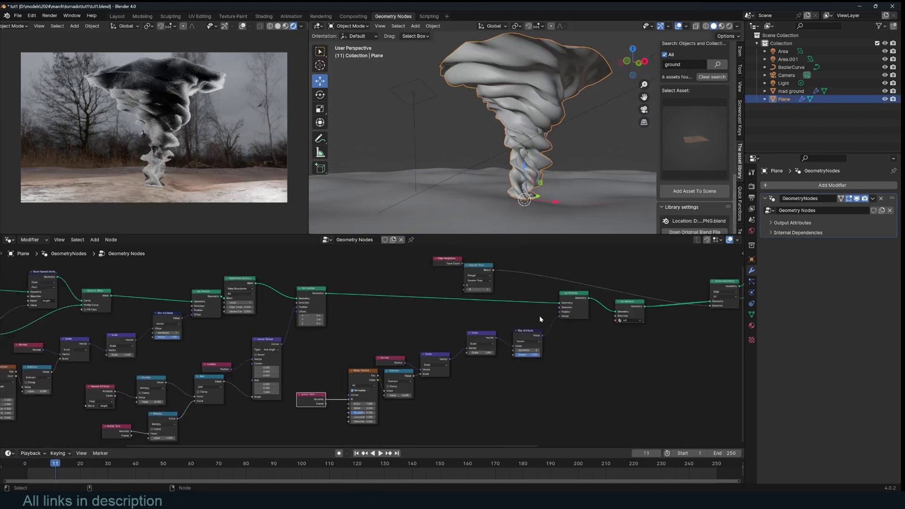
scroll(600, 194, down, 3)
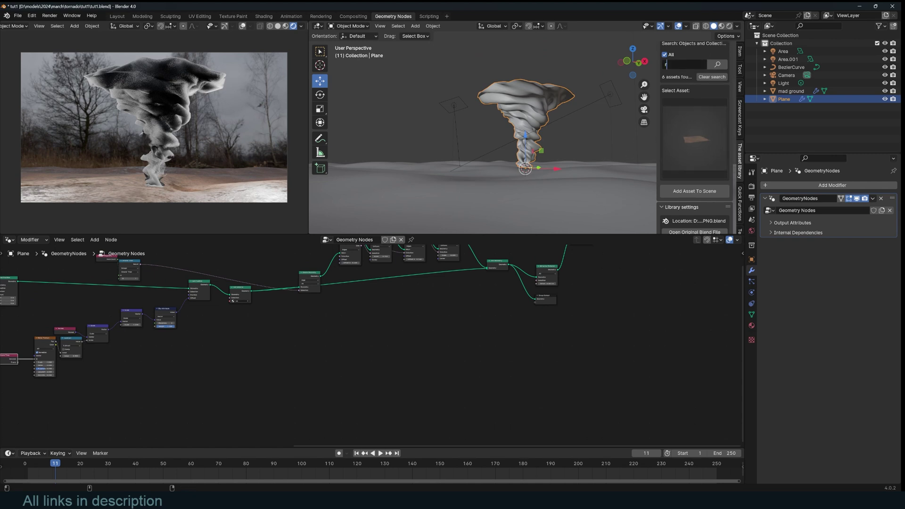
text(ock)
key(Return)
click(694, 137)
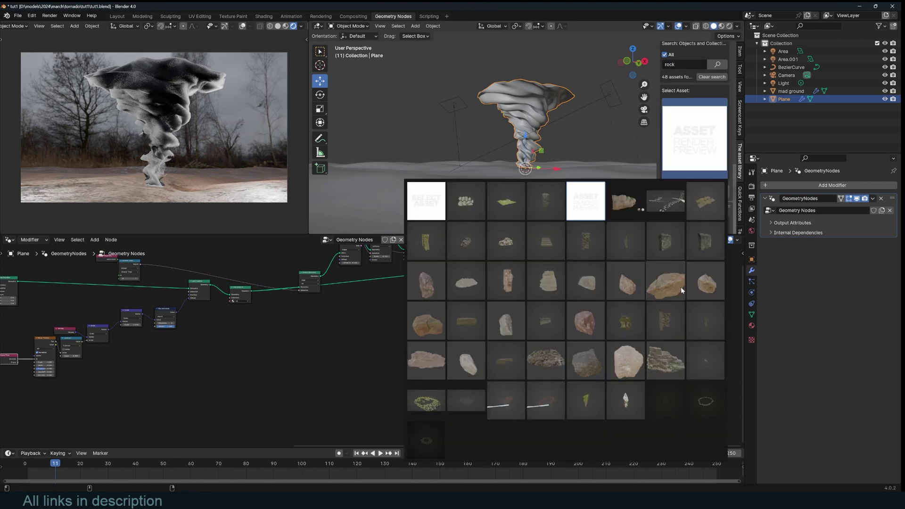
click(683, 288)
click(695, 191)
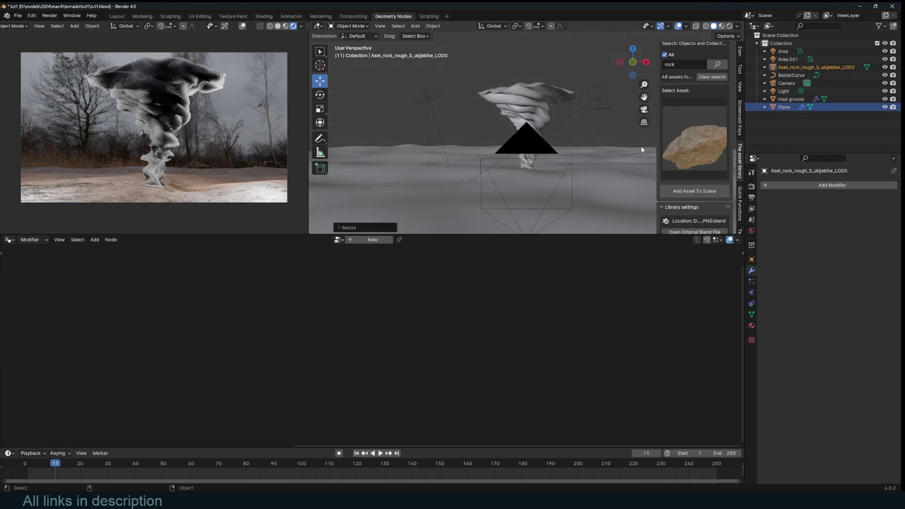
key(z)
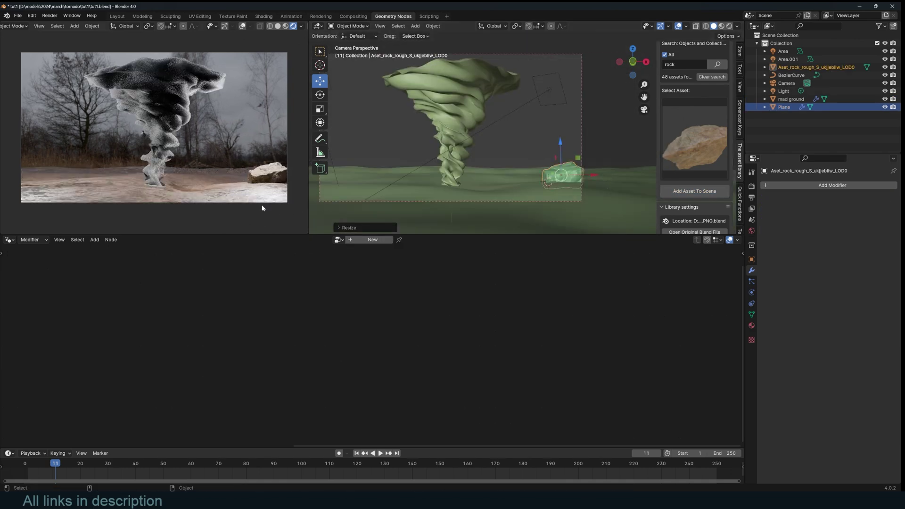
- Find "ground" textures with PBR folder loading enabled and choose the Ground20 texture for the ground object
click(528, 187)
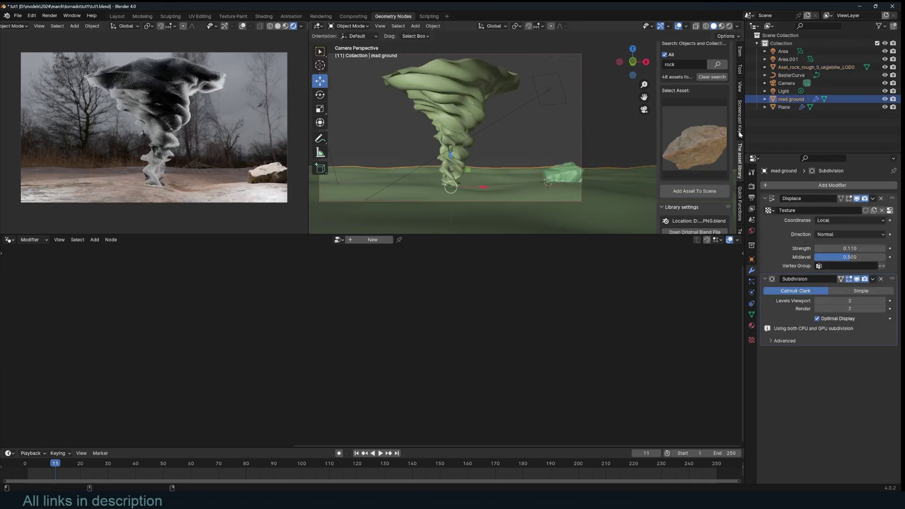
scroll(741, 206, down, 4)
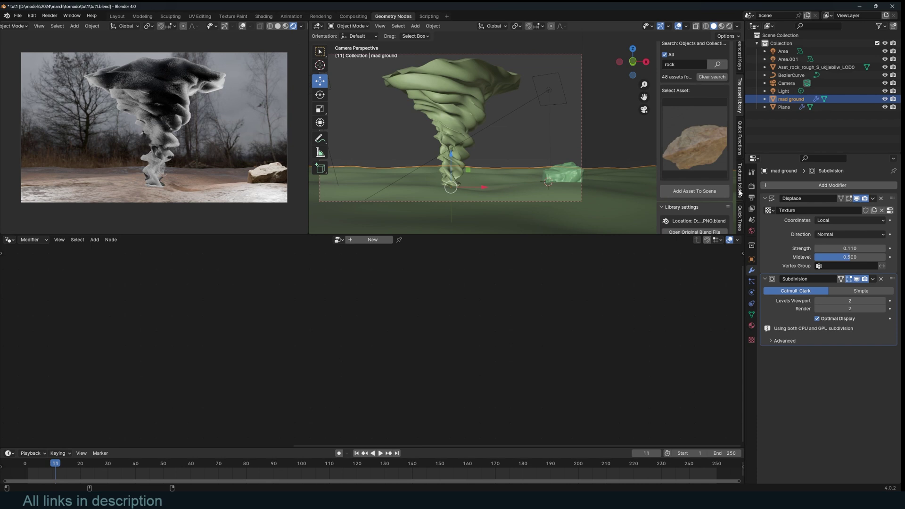
click(740, 191)
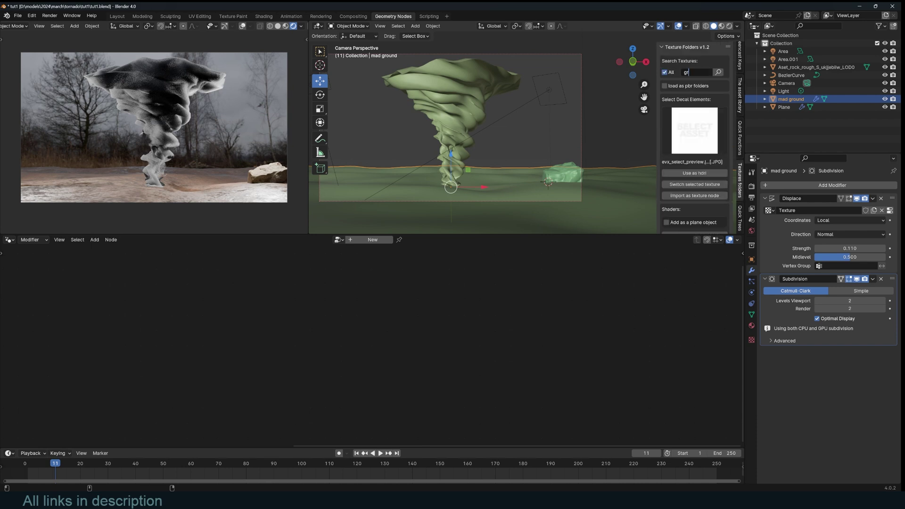
key(Return)
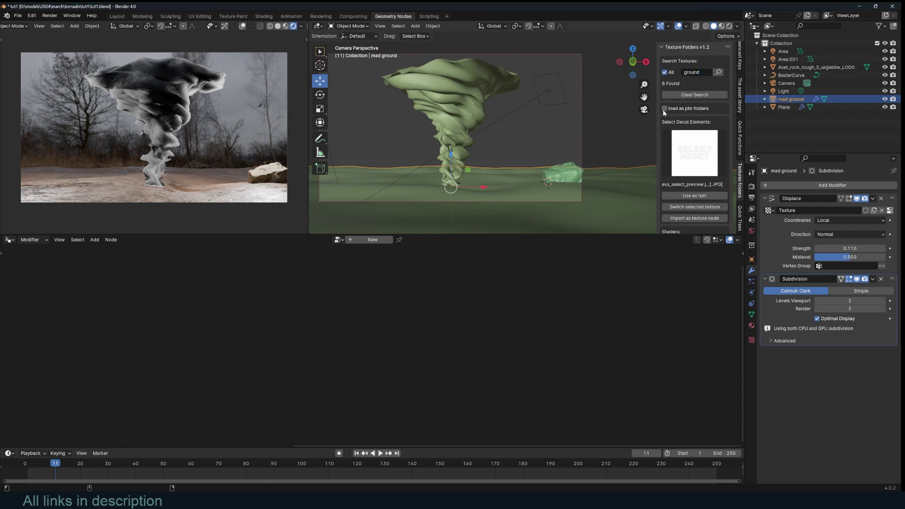
click(703, 138)
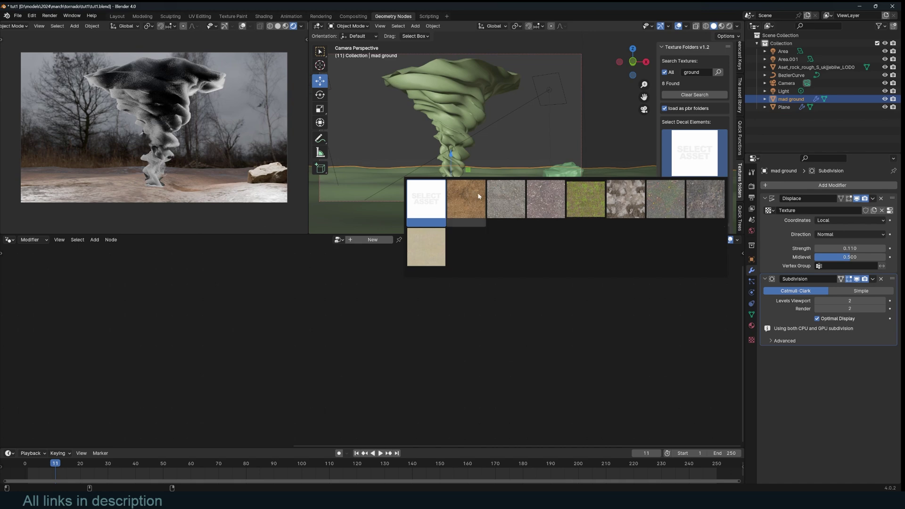
click(665, 195)
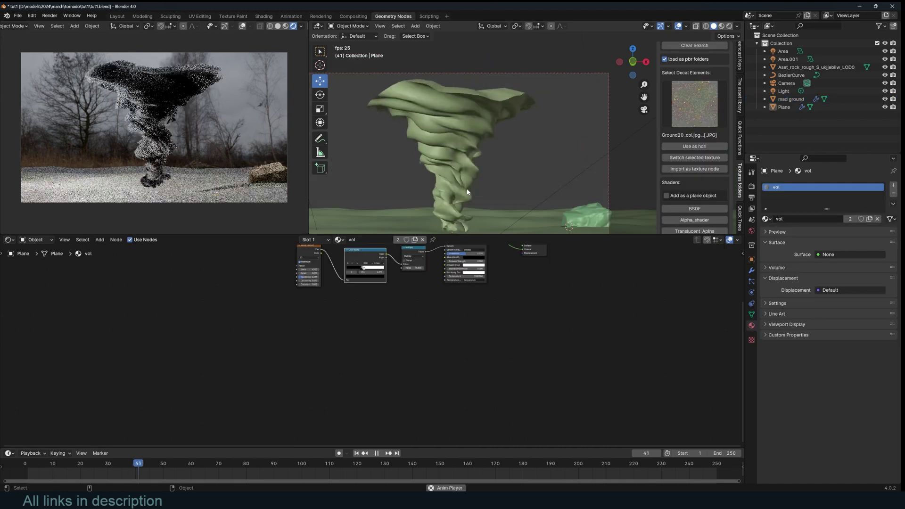
- Stop the playback, then duplicate the rock and scale down the copy
key(space)
click(524, 104)
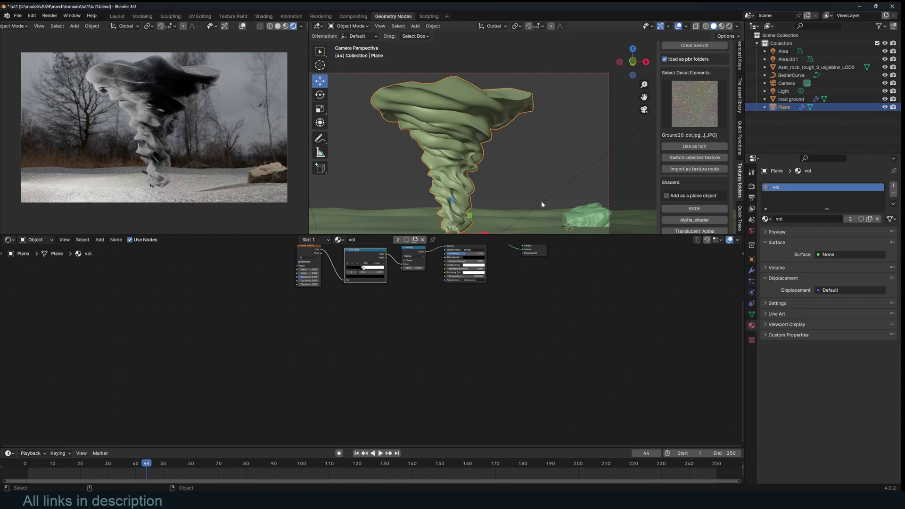
click(577, 217)
key(shift+d)
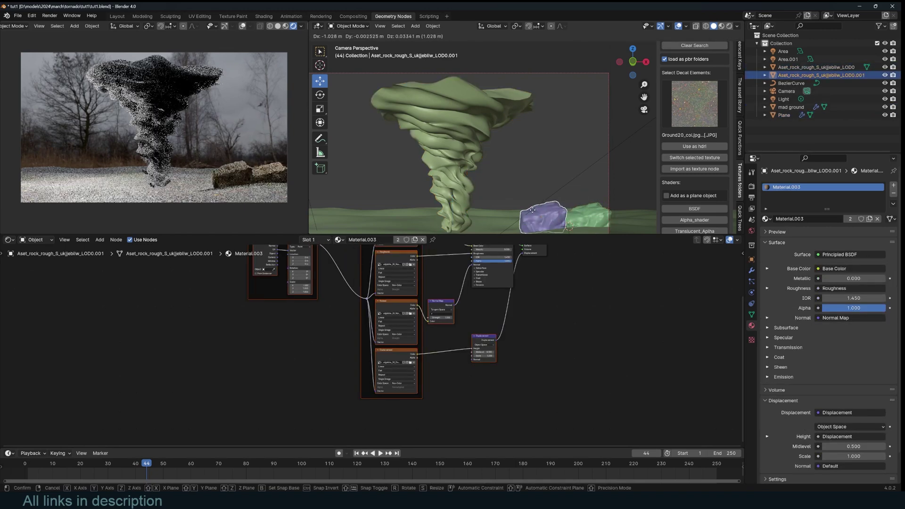
right_click(543, 220)
key(s)
click(550, 228)
- Snap the duplicated rock to the 3D cursor placed on the ground near the original, and simplify it with Decimate
shift+right_click(551, 229)
key(shift+s)
click(551, 182)
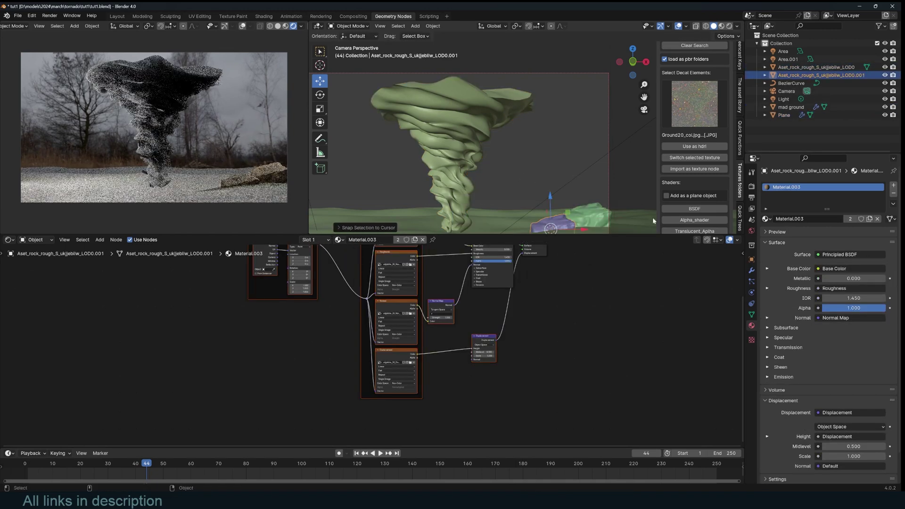
click(751, 270)
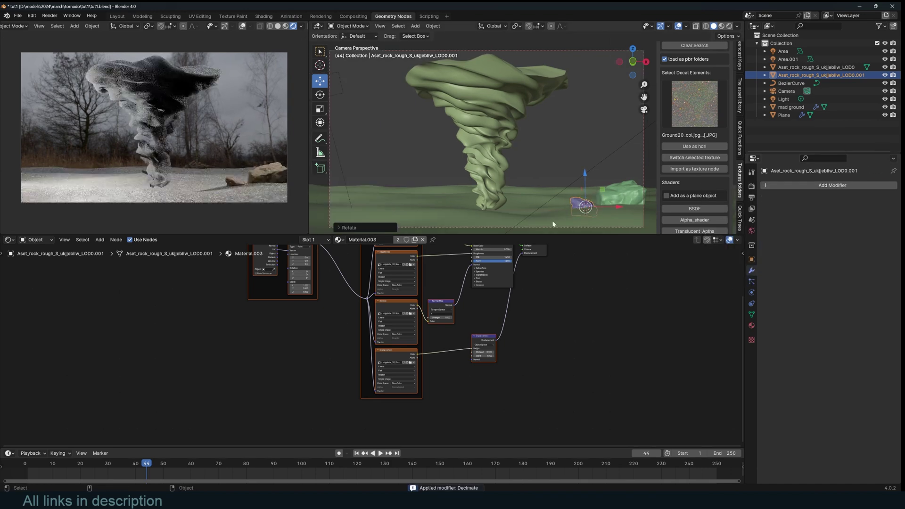
- Reopen the tornado's geometry node tree and preview the Set Material node's output with a Viewer
click(473, 177)
key(Home)
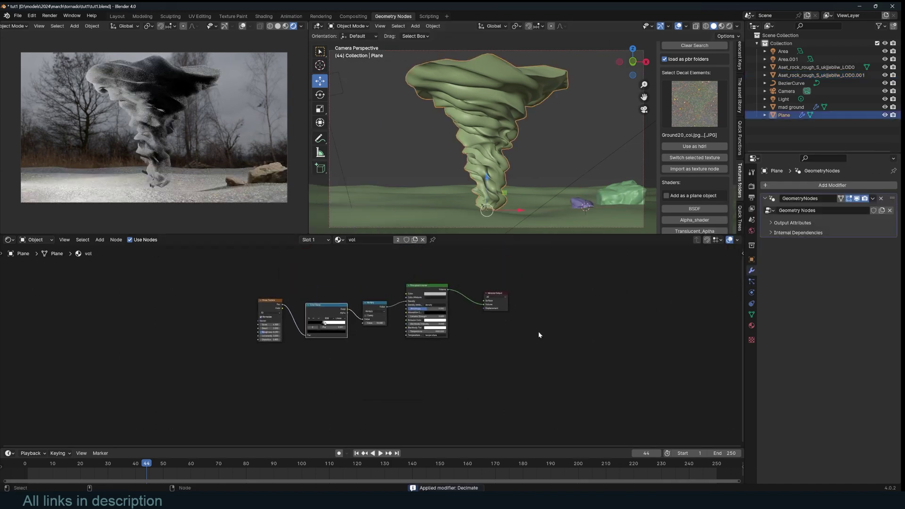
click(8, 240)
click(45, 305)
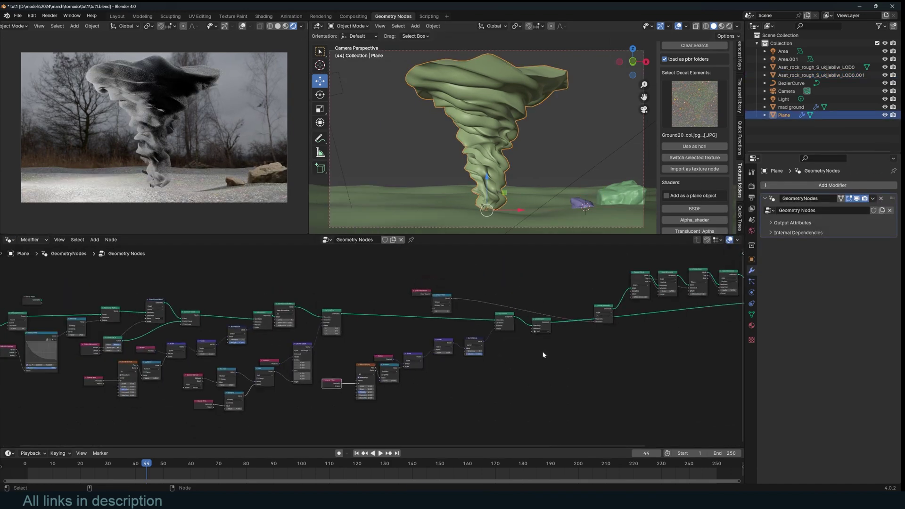
middle_drag(541, 353, 359, 297)
scroll(358, 298, up, 1)
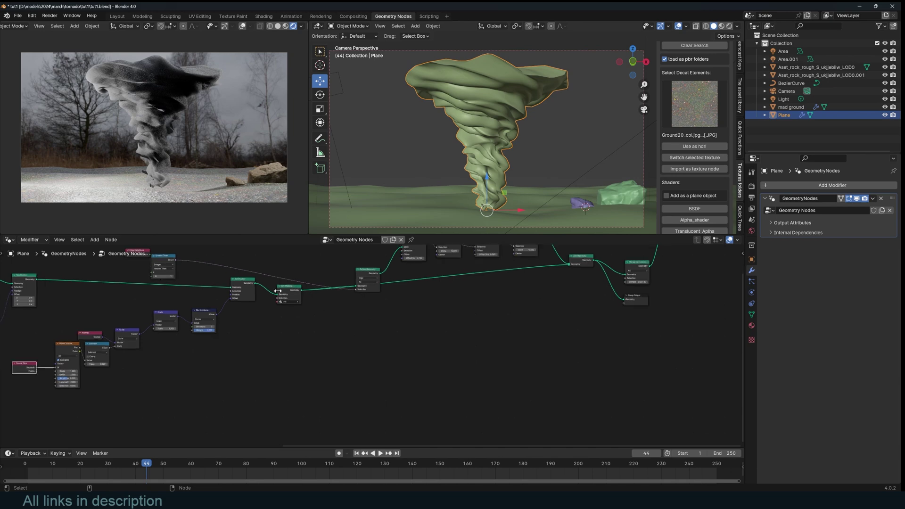
ctrl+shift+click(291, 292)
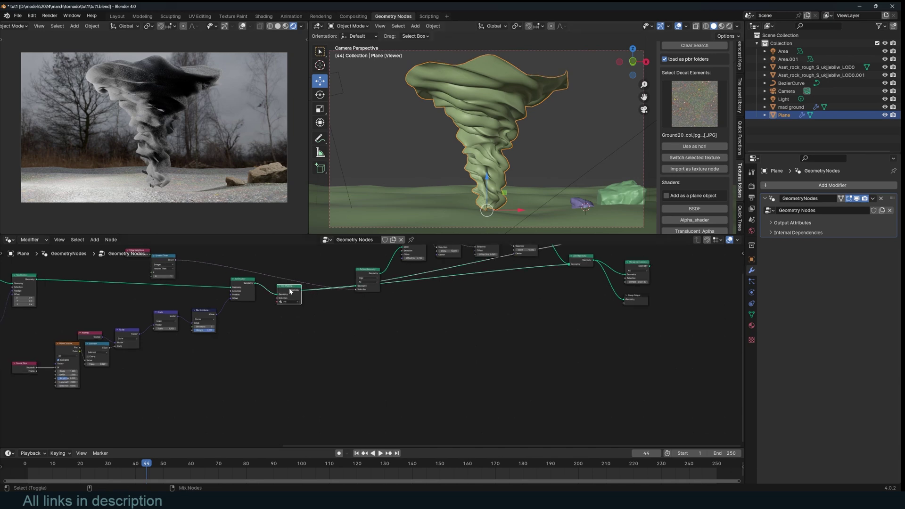
- Add a Distribute Points on Faces node fed by the tornado's Set Material node and preview the scattered points
middle_drag(476, 177, 395, 208)
middle_drag(533, 337, 502, 361)
middle_drag(552, 121, 566, 99)
scroll(561, 104, up, 2)
middle_drag(509, 146, 557, 132)
scroll(524, 311, up, 3)
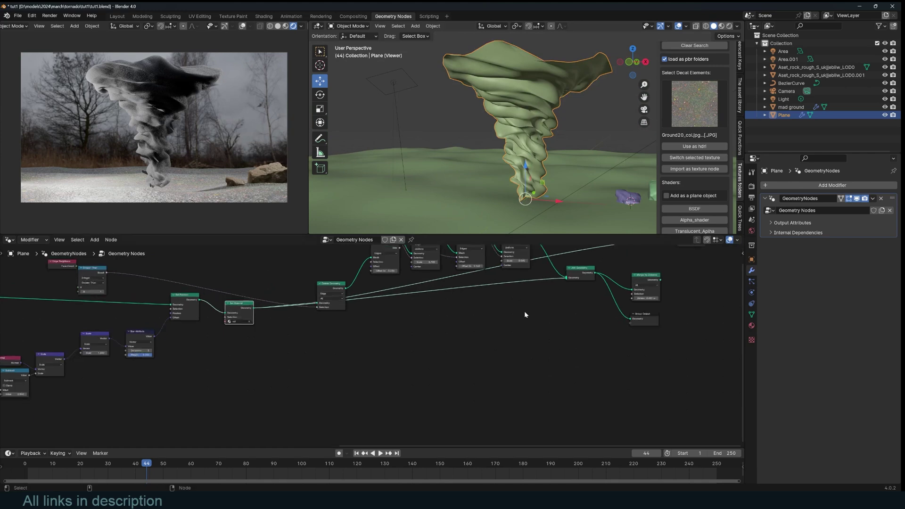
key(shift+a)
click(431, 288)
text(t)
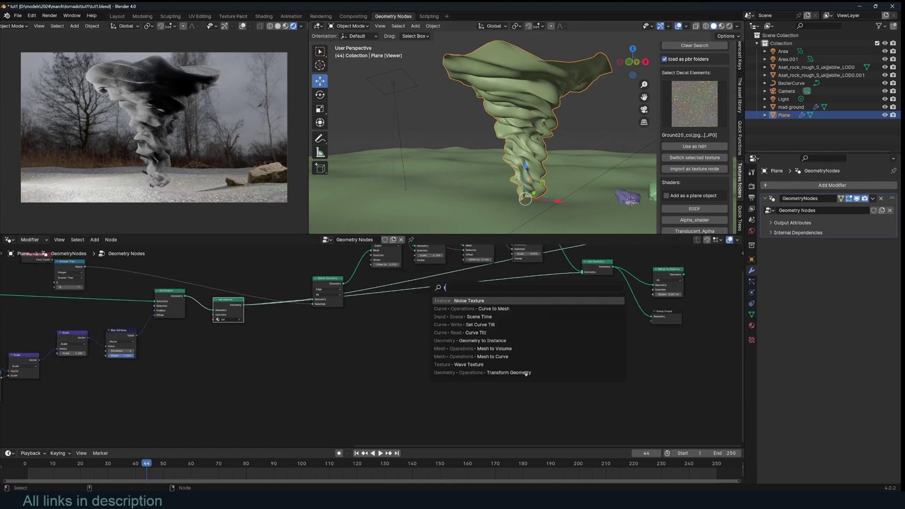
key(BackSpace)
text(di)
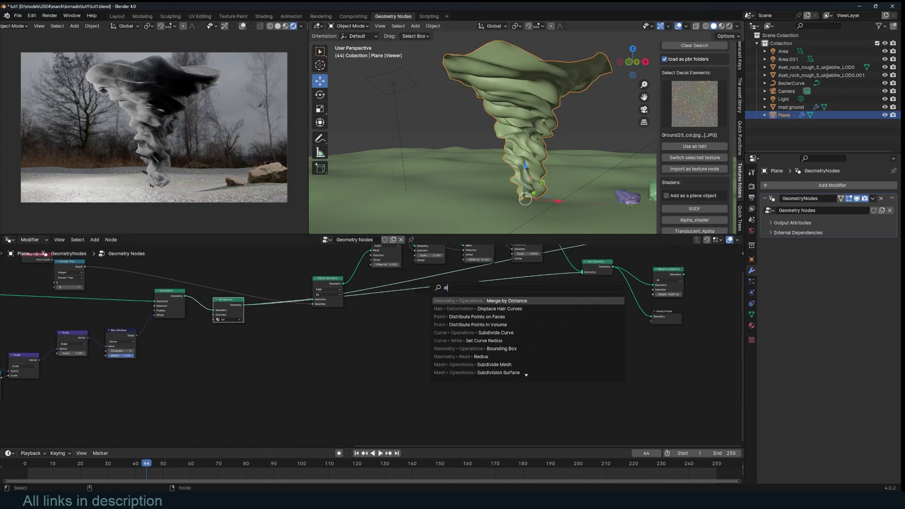
click(465, 317)
click(462, 290)
drag(461, 290, 454, 330)
ctrl+shift+click(454, 331)
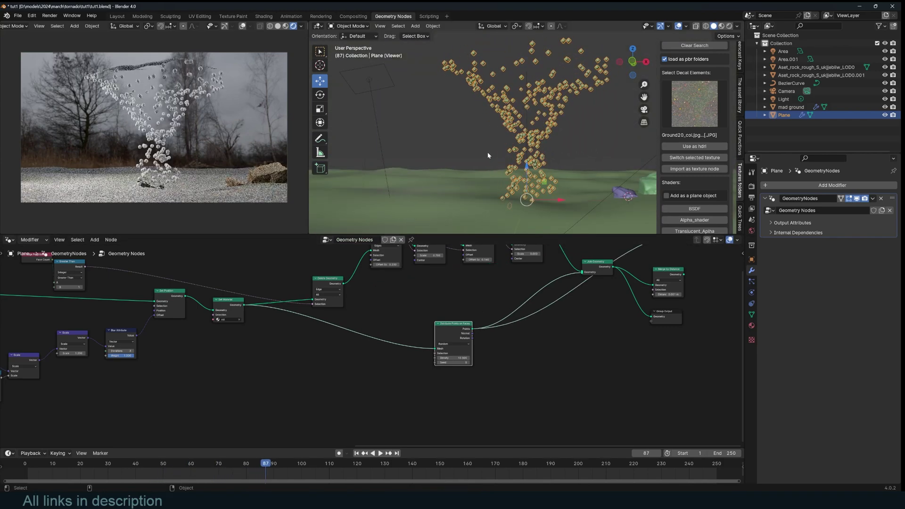
- Bring the small duplicated rock into the node tree as Object Info and instance its geometry on the scattered points with Instance on Points
scroll(534, 313, down, 4)
middle_drag(558, 293, 539, 292)
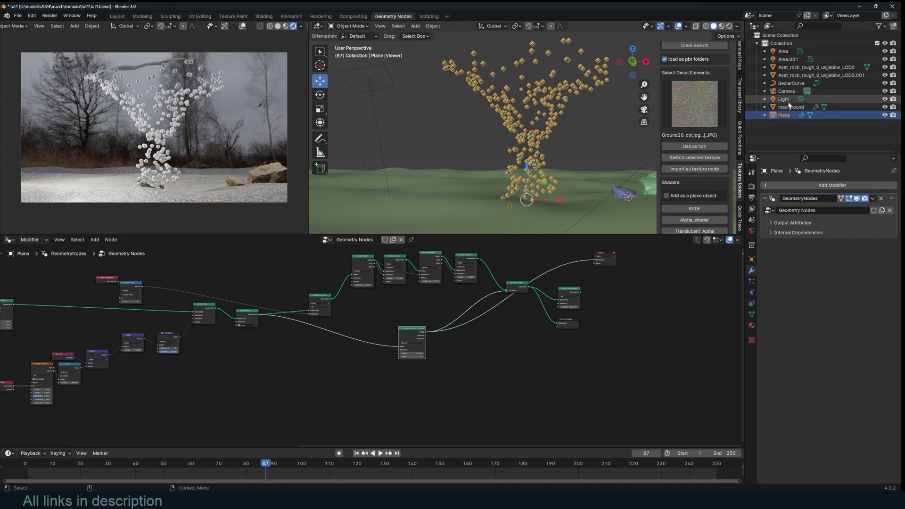
shift+middle_drag(603, 189, 584, 188)
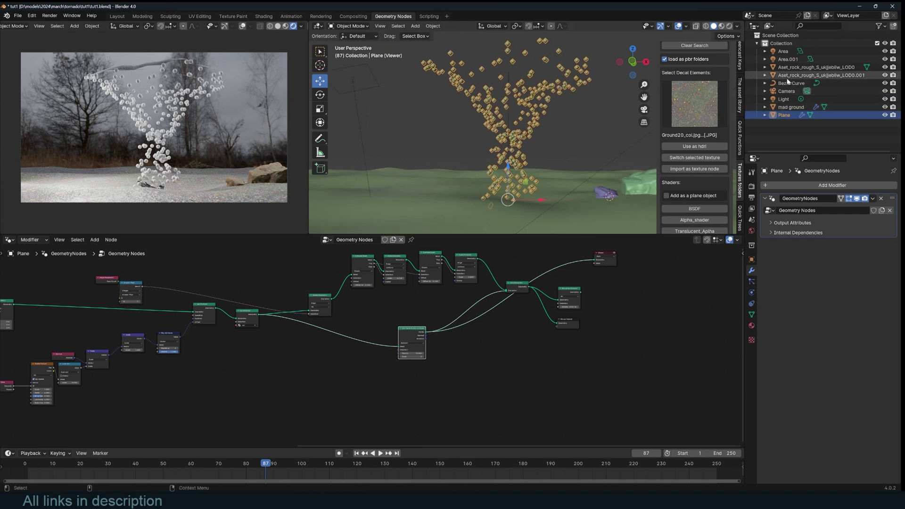
drag(788, 77, 397, 380)
scroll(398, 380, up, 2)
key(shift+a)
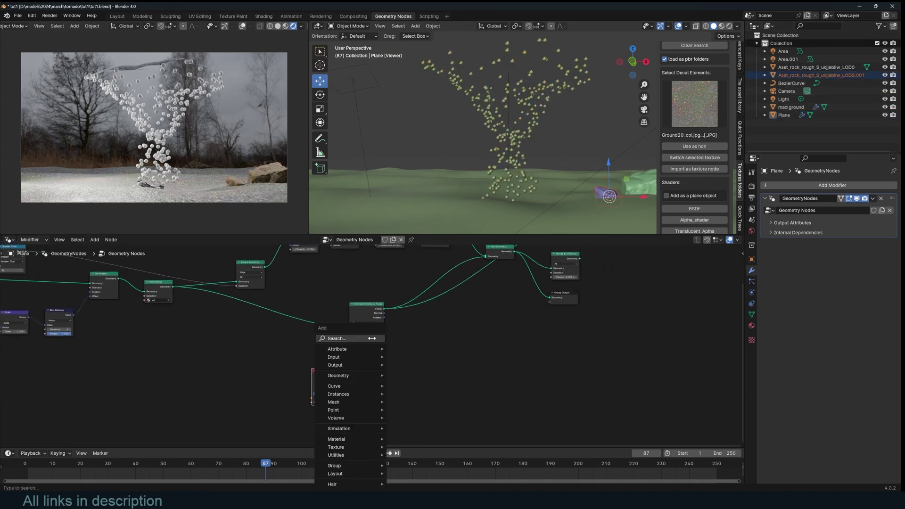
click(373, 339)
text(o)
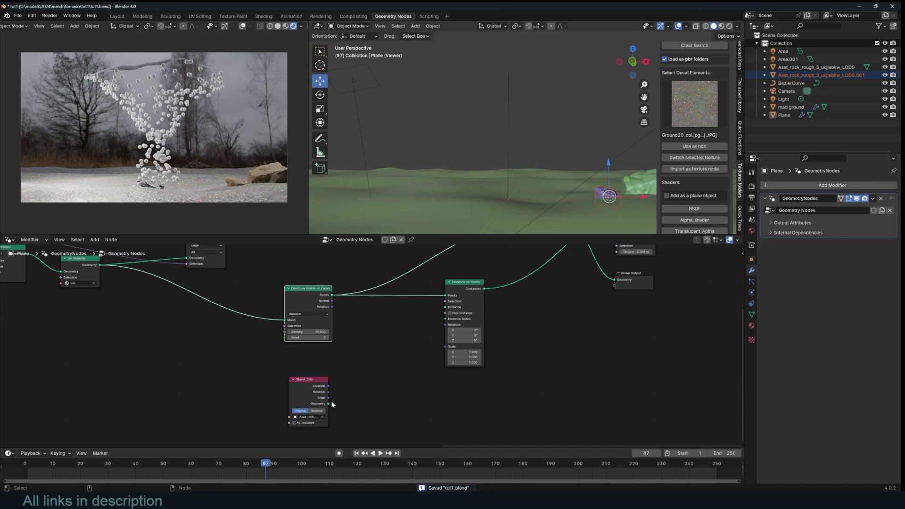
drag(329, 404, 445, 308)
- Add a Random Value node with a maximum of 0.010 to drive the Instance on Points scale
key(shift+a)
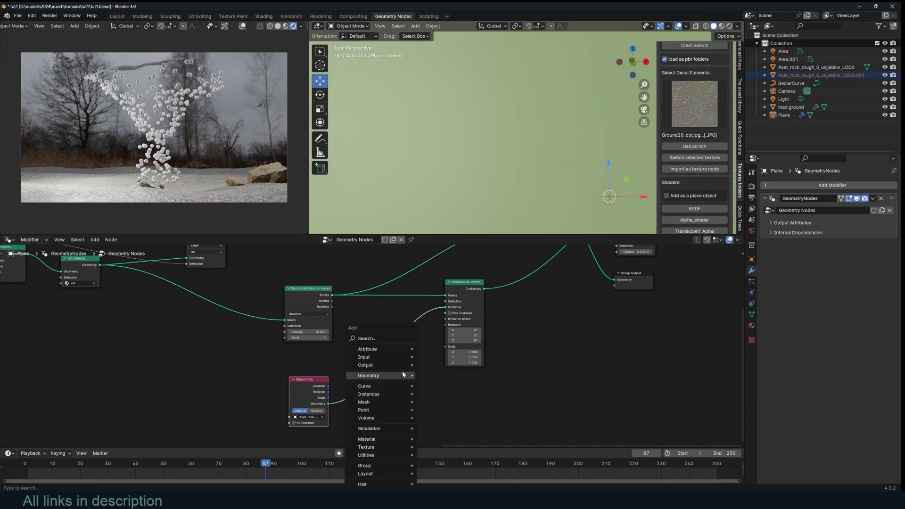
click(392, 338)
text(r)
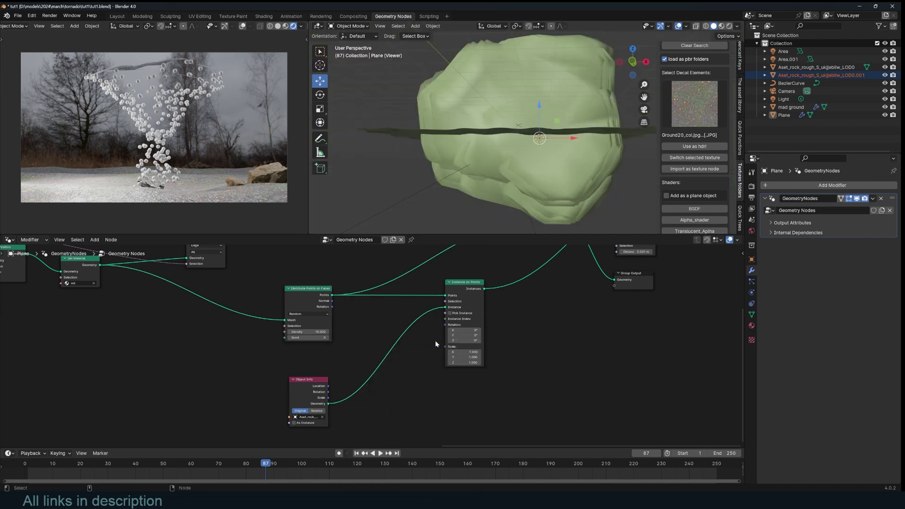
key(shift+a)
click(434, 341)
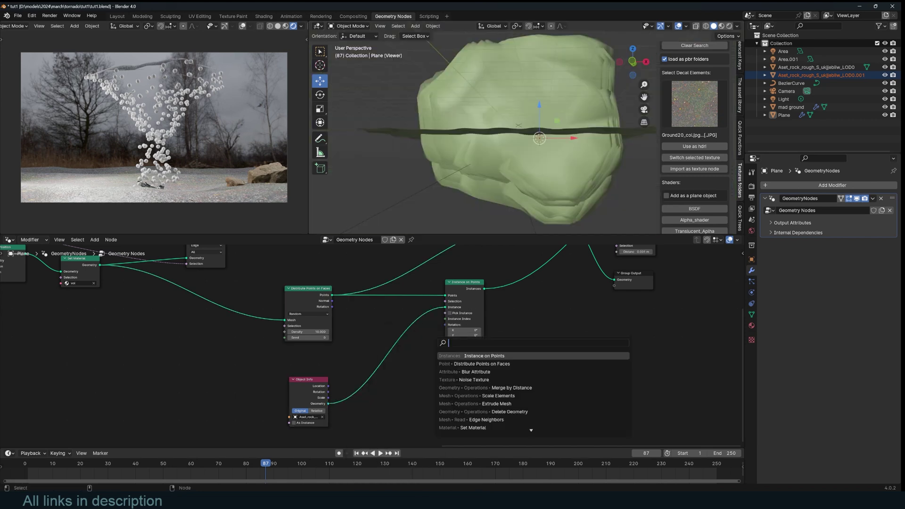
text(a)
key(BackSpace)
text(ra)
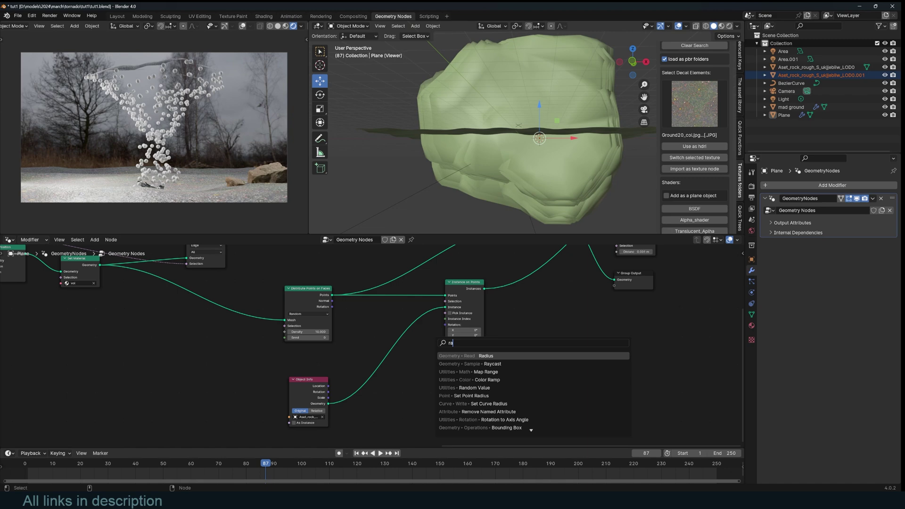
text(n)
click(446, 364)
click(407, 368)
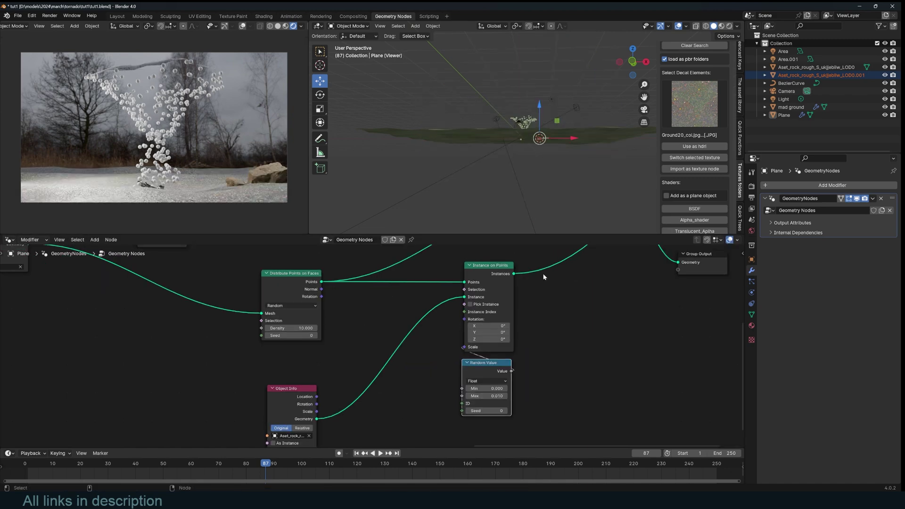
- Connect the Distribute Points on Faces rotation output to the Instance on Points rotation
scroll(548, 177, up, 8)
middle_drag(551, 175, 516, 211)
scroll(513, 151, up, 2)
mouse_move(512, 144)
middle_down()
mouse_move(509, 128)
mouse_move(508, 136)
middle_up()
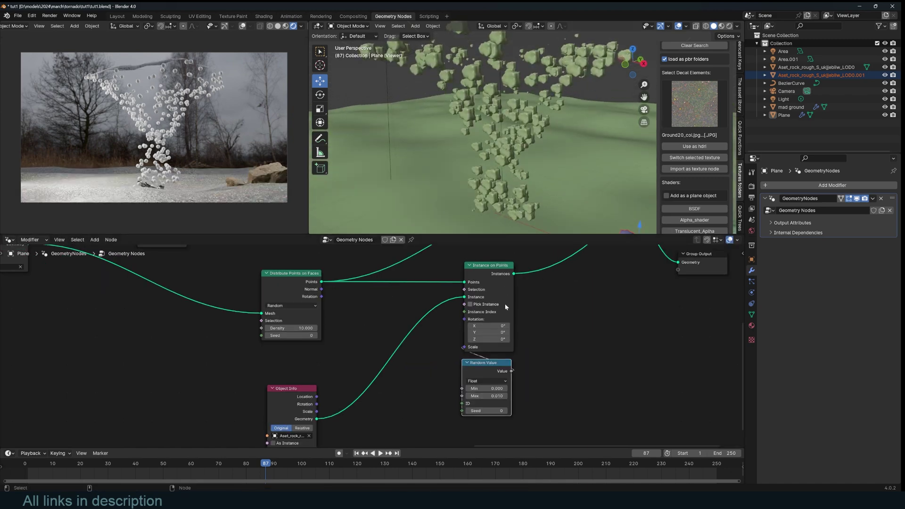
drag(321, 297, 463, 323)
middle_drag(476, 181, 551, 134)
middle_drag(552, 133, 542, 141)
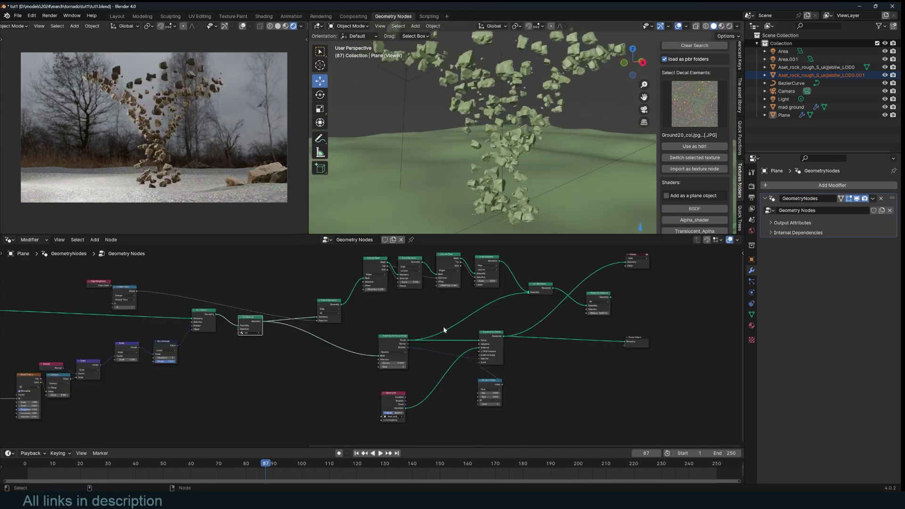
- Combine the rock instances with the merged tornado geometry through a Join Geometry node and save the file
middle_drag(470, 342, 414, 343)
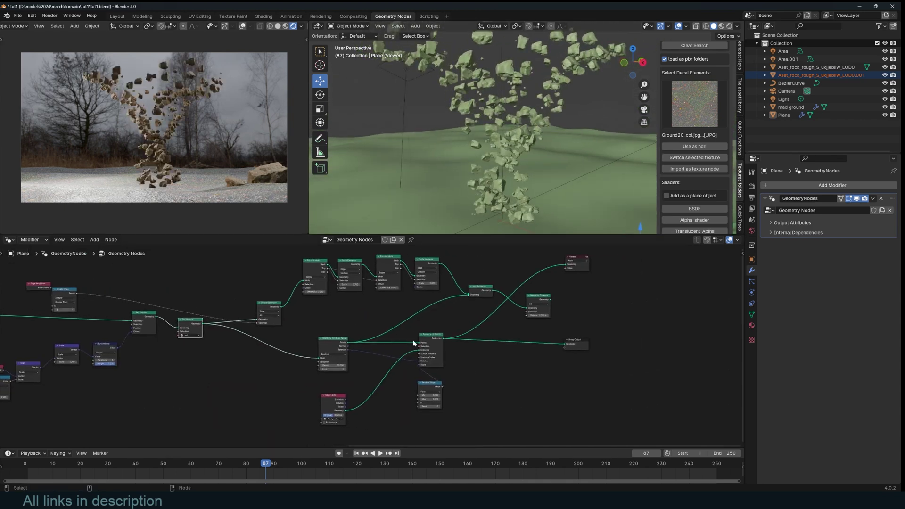
drag(480, 293, 466, 293)
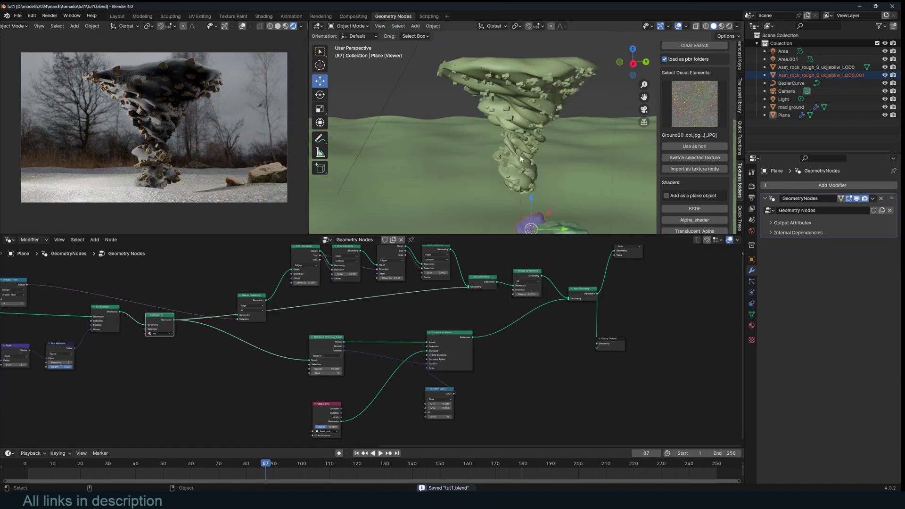
key(ctrl+s)
- Play the animation to examine how the rocks move on the tornado, saving the file between playbacks
key(space)
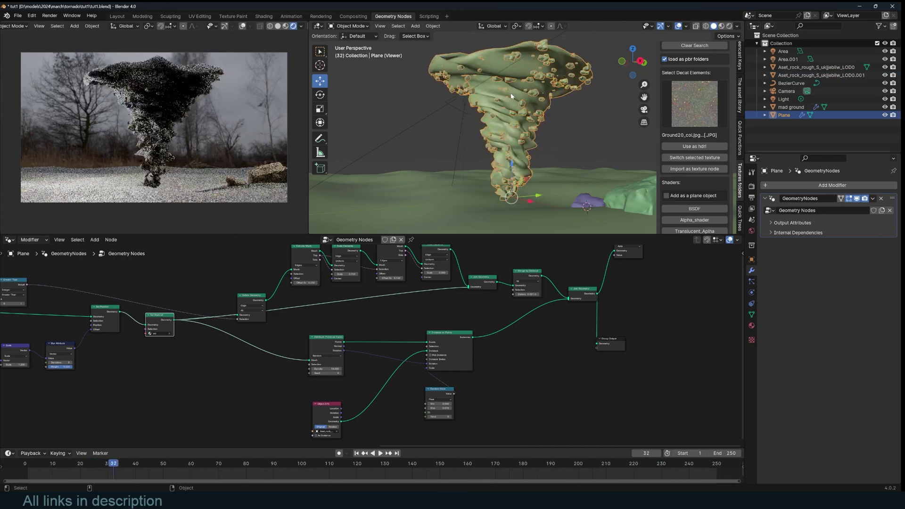
key(space)
scroll(460, 371, down, 2)
scroll(460, 369, down, 1)
middle_drag(460, 369, 546, 354)
key(ctrl+s)
scroll(340, 353, up, 2)
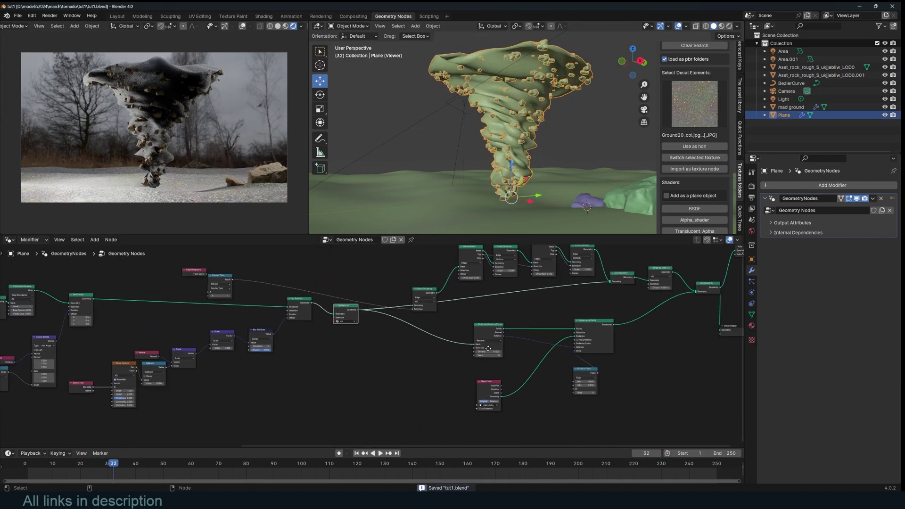
middle_drag(401, 355, 357, 346)
scroll(358, 346, up, 1)
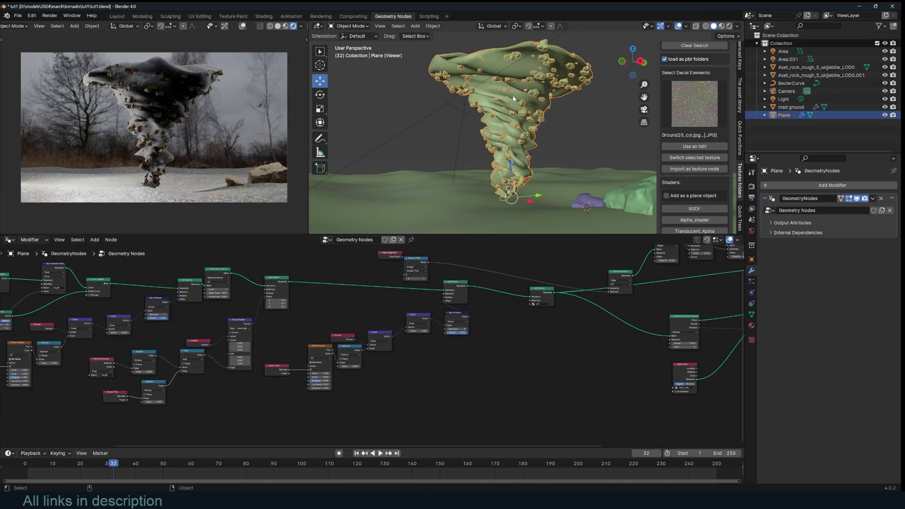
key(space)
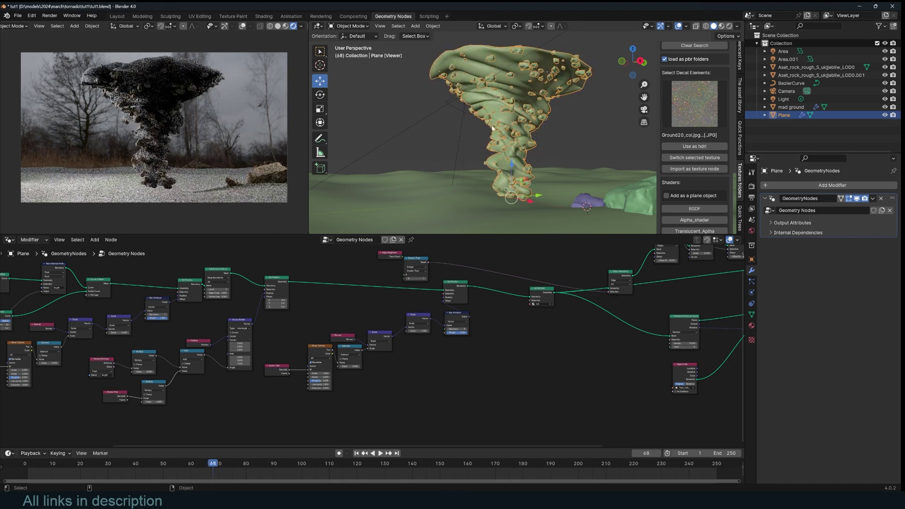
key(space)
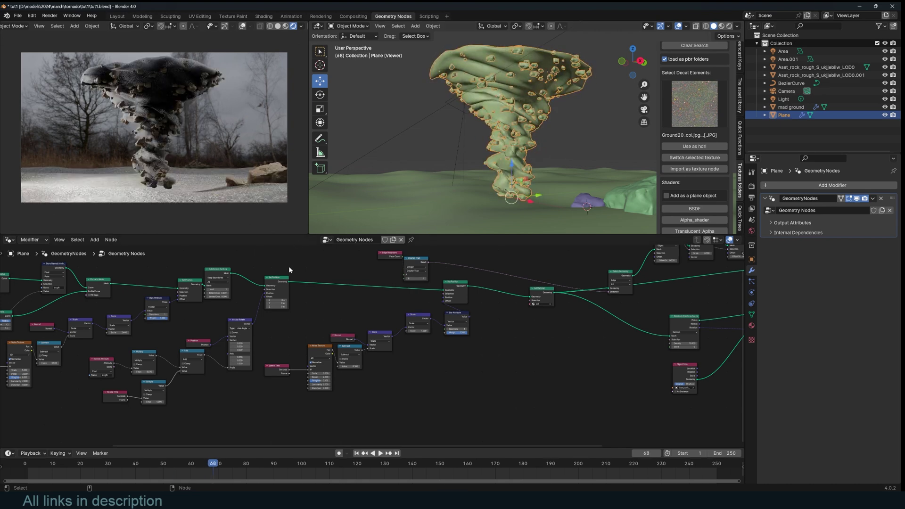
- Preview the tornado before and after the Set Position node that twists it, and check the twist in playback
ctrl+shift+click(227, 275)
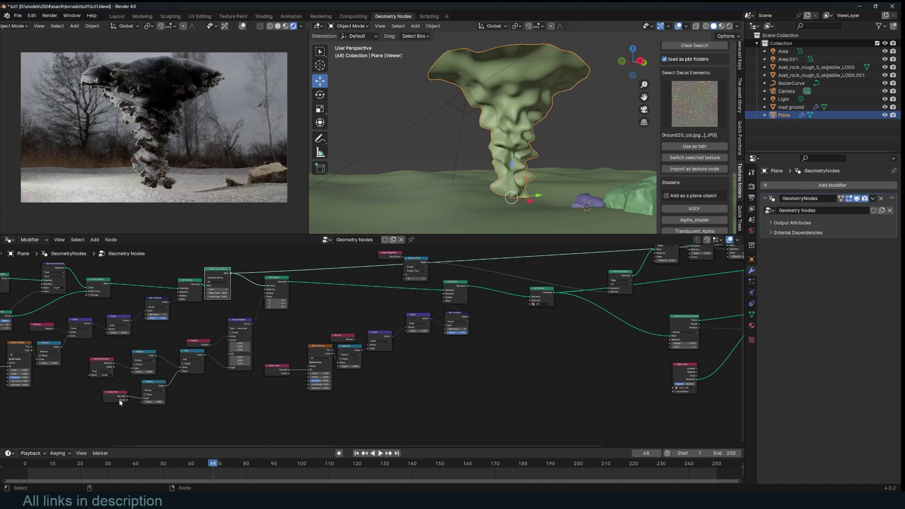
ctrl+shift+click(276, 293)
key(space)
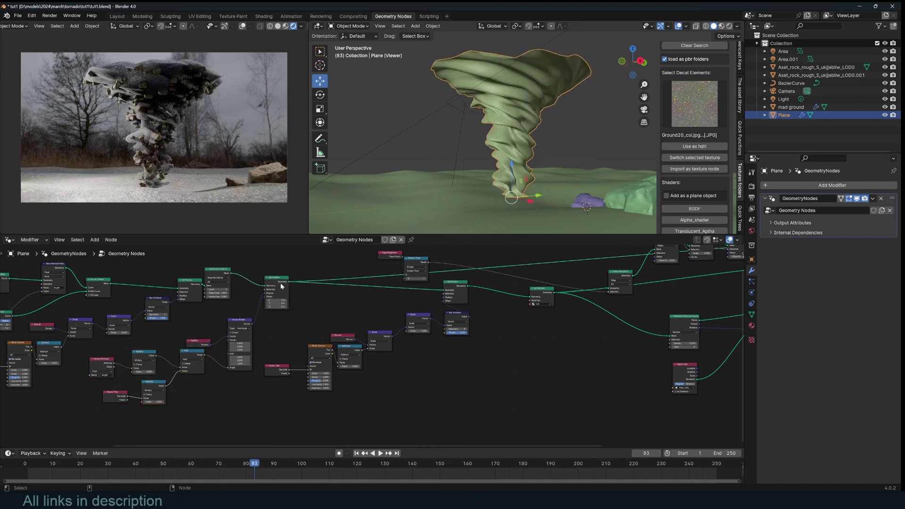
- Duplicate the twisting Set Position node and route the tornado geometry through the copy into Distribute Points on Faces
key(shift+d)
click(501, 353)
drag(229, 275, 671, 336)
scroll(611, 341, down, 3)
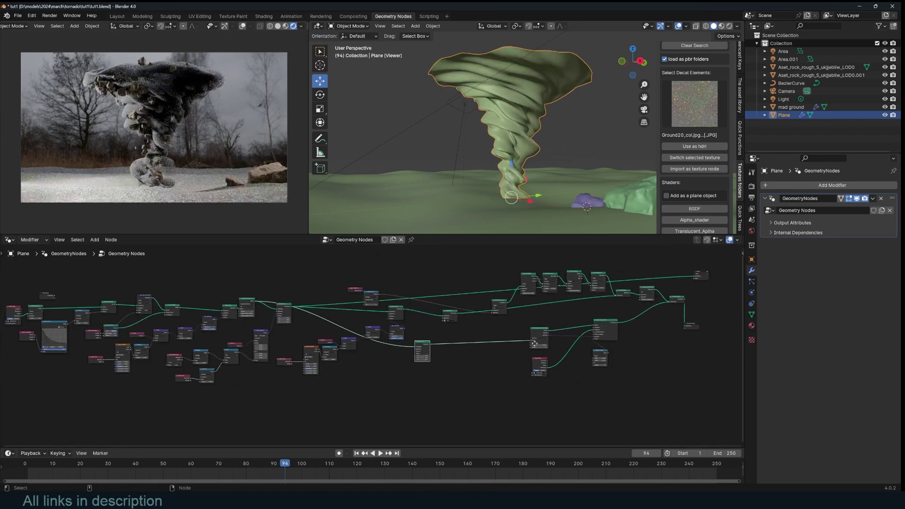
- Preview the final Join Geometry output, play the animation to check the rocks, and save the file
ctrl+shift+click(577, 304)
key(space)
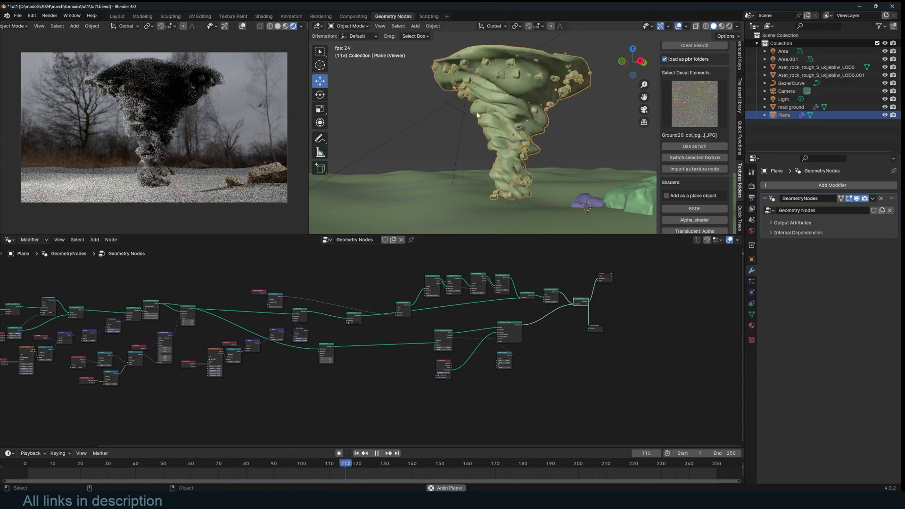
key(Escape)
scroll(360, 324, up, 4)
key(ctrl+s)
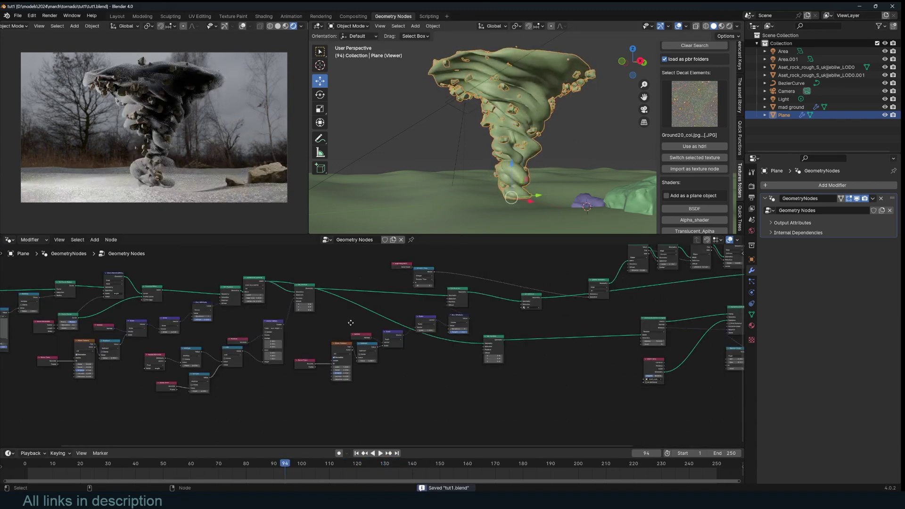
- Duplicate the Vector Rotate node with an angle of 61.1° and chain it from the original into the new Set Position's Position
scroll(319, 329, up, 1)
middle_drag(293, 307, 269, 283)
drag(244, 286, 499, 325)
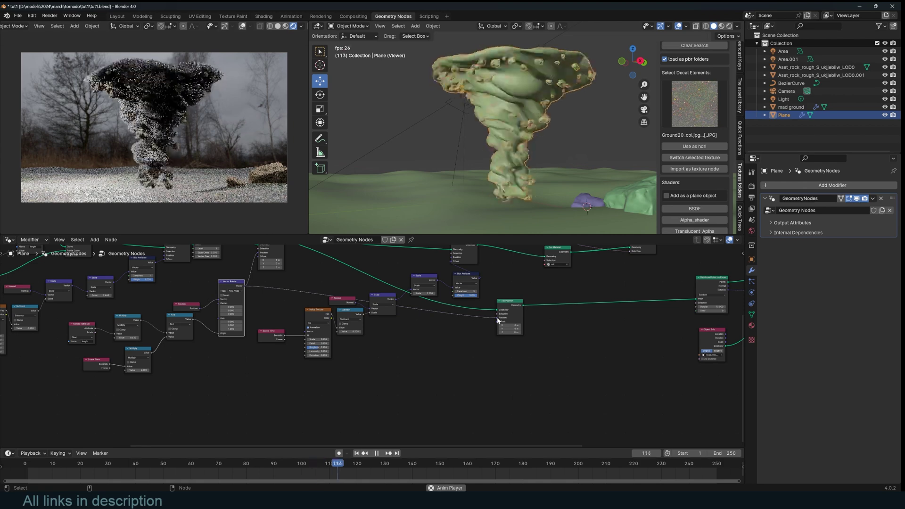
key(shift+d)
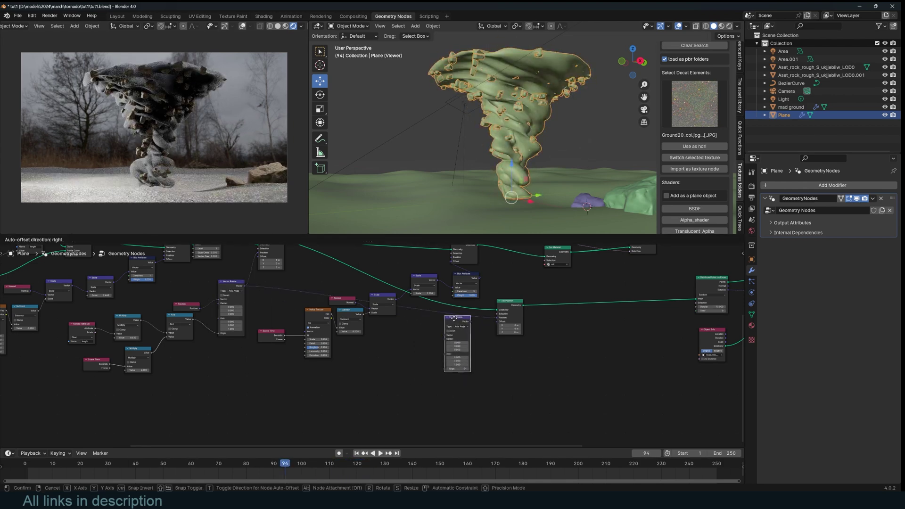
click(462, 327)
drag(466, 366, 466, 366)
key(g)
click(408, 341)
scroll(418, 341, up, 3)
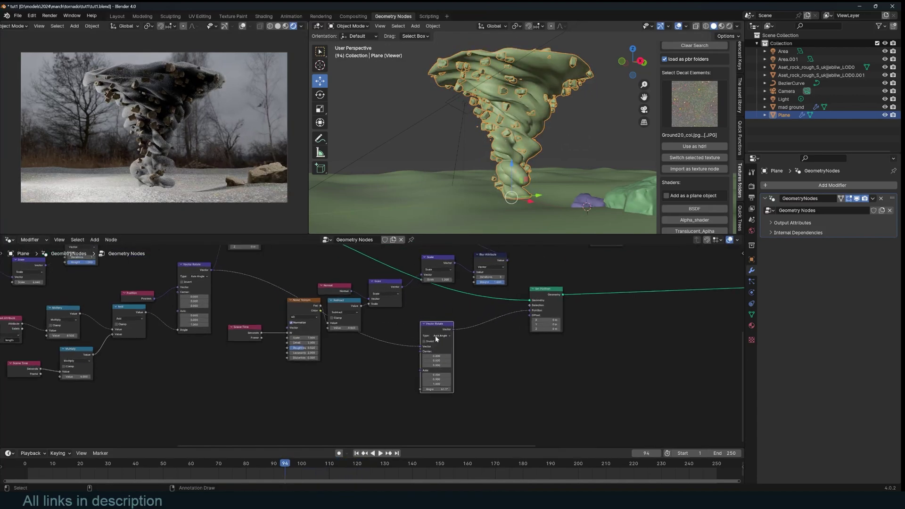
- Insert a Vector Math node between the duplicated Vector Rotate and the rocks' Set Position node
key(shift+a)
click(475, 329)
text(ve)
click(490, 344)
click(475, 320)
scroll(489, 340, up, 3)
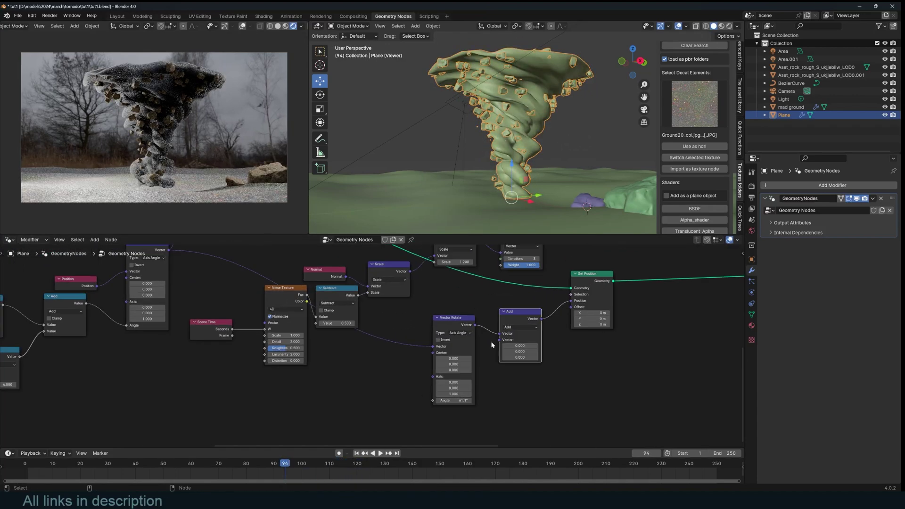
- Try the Vector Math node in Scale mode with a factor of 5.300 to spread the rocks outward
click(517, 329)
click(510, 429)
drag(521, 340, 609, 340)
scroll(539, 153, down, 11)
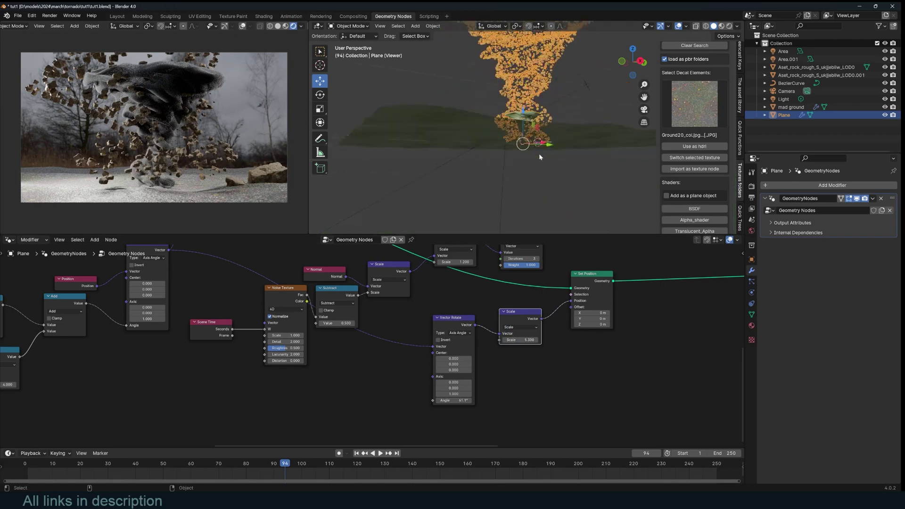
middle_drag(539, 154, 513, 165)
scroll(513, 169, up, 2)
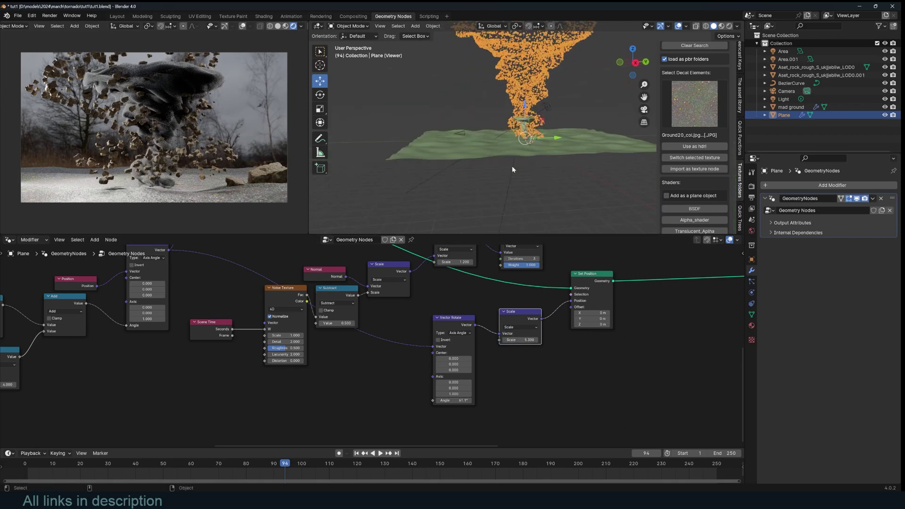
- Switch the Vector Math node to Multiply and set all three of its vector components to 1
click(521, 327)
click(519, 351)
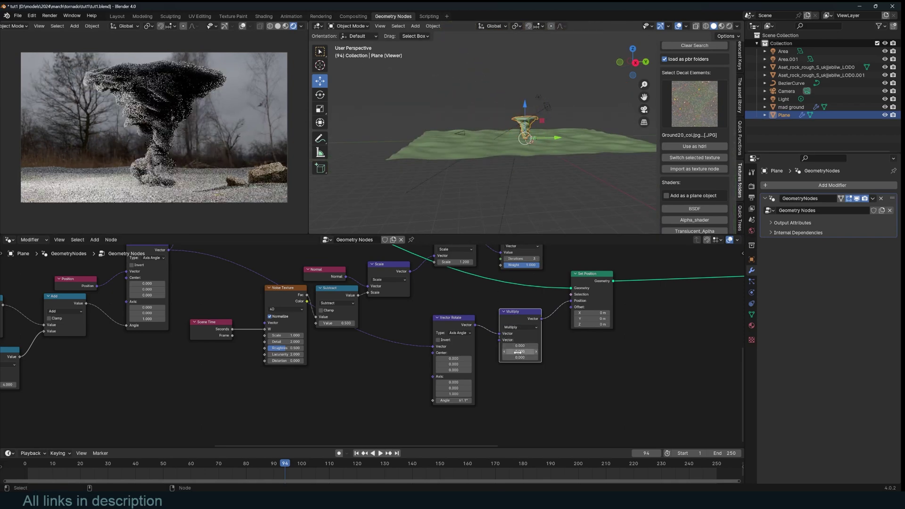
click(512, 358)
text(1)
key(Return)
scroll(547, 368, up, 7)
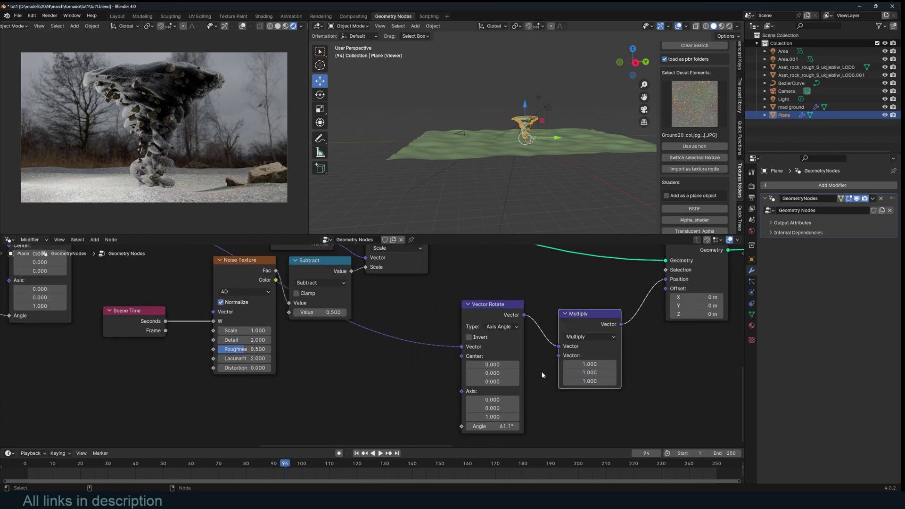
- Adjust the Multiply node's X and Y components to spread the rocks outward, and set the Distribute Points on Faces density to 1
middle_drag(542, 376, 436, 353)
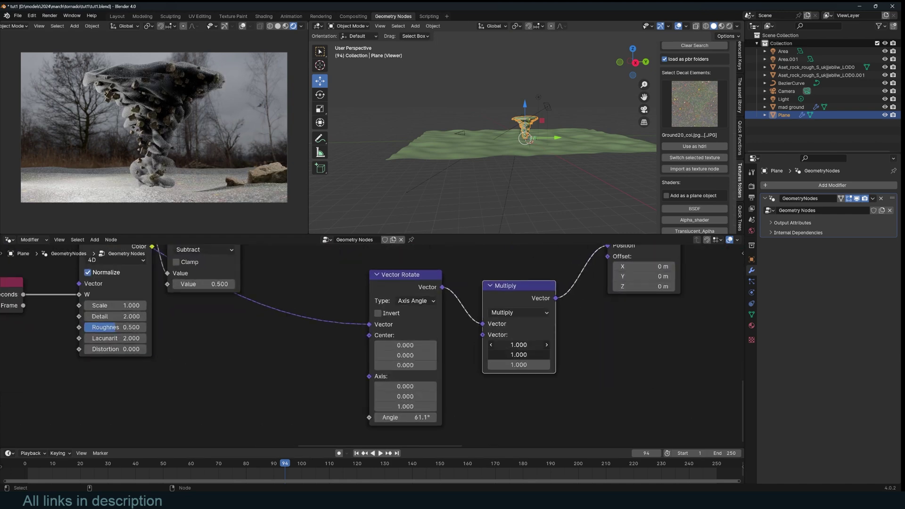
mouse_move(519, 355)
mouse_down()
mouse_move(555, 355)
mouse_move(521, 355)
mouse_up()
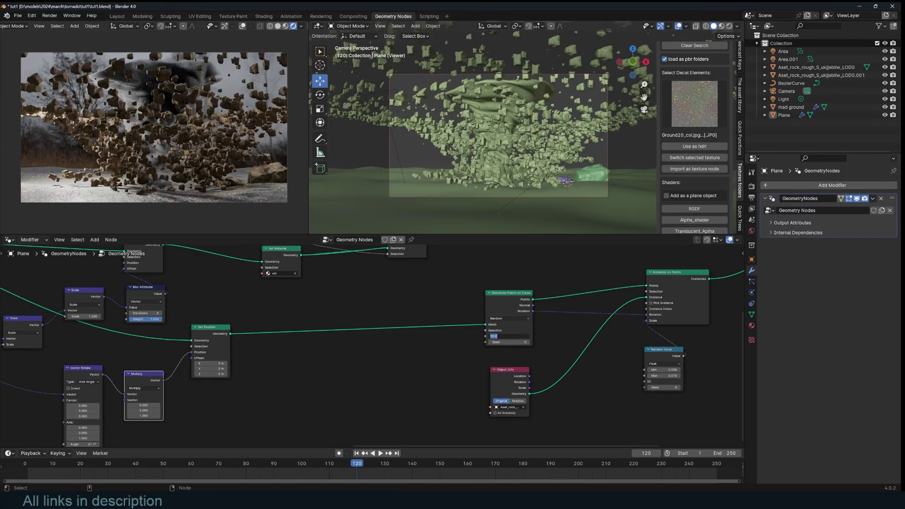
text(1)
key(Return)
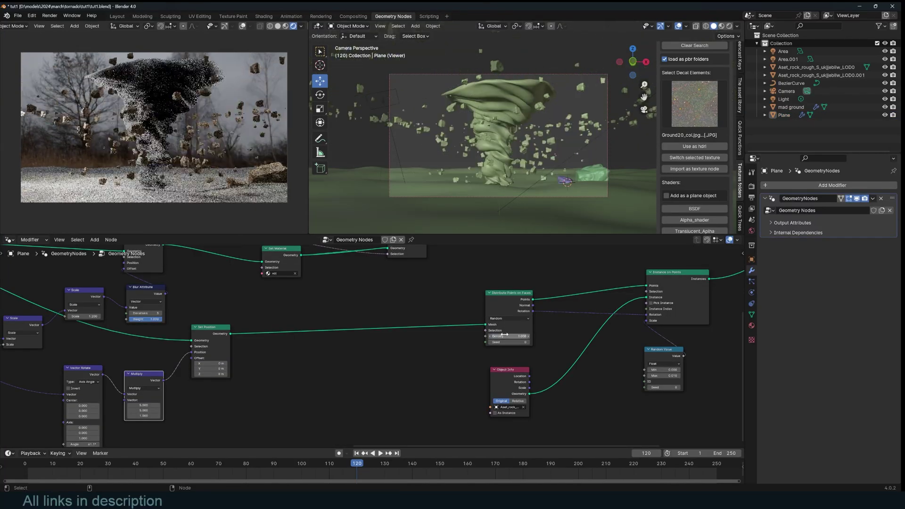
- Deselect everything in the viewport, shift the Object Info node slightly aside, and save the file
click(577, 149)
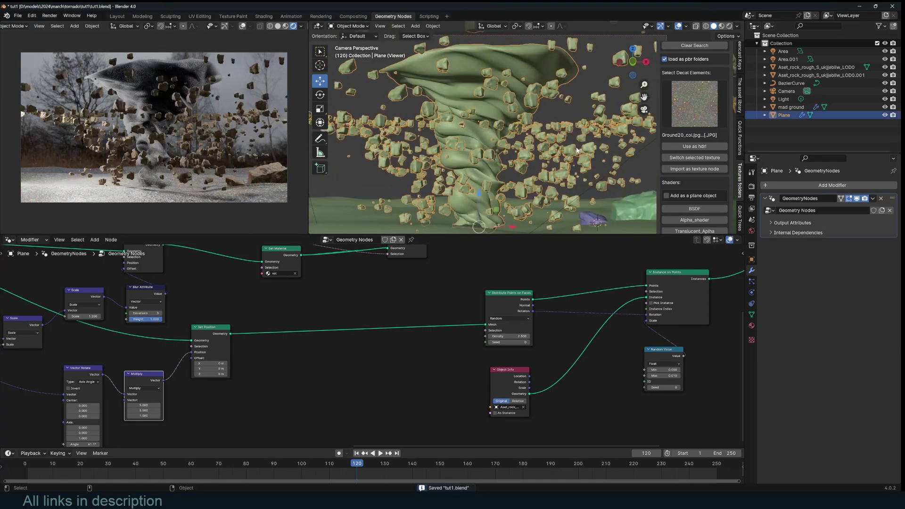
key(alt+a)
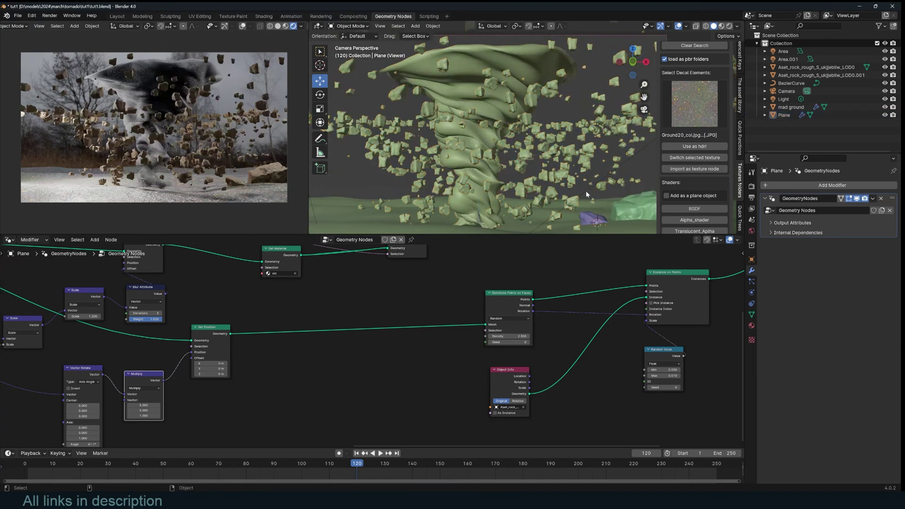
mouse_move(512, 373)
mouse_down()
mouse_move(541, 356)
mouse_move(503, 375)
mouse_up()
key(ctrl+s)
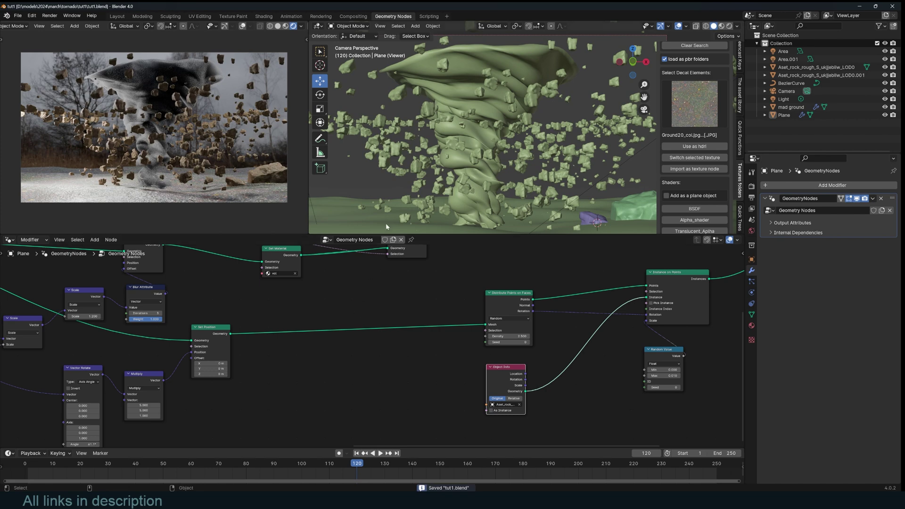
- Switch to the open storm.blend window and examine the debris instancing nodes of its tornado
mouse_move(354, 501)
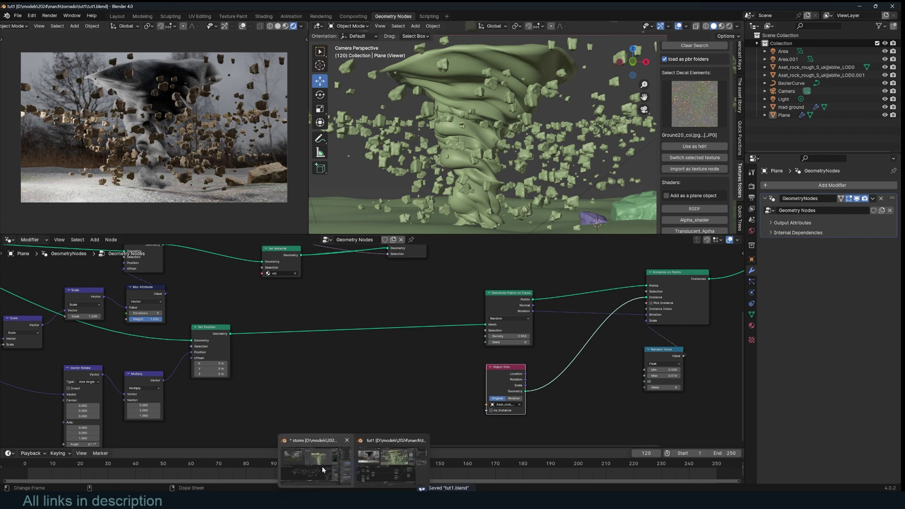
click(302, 460)
click(497, 214)
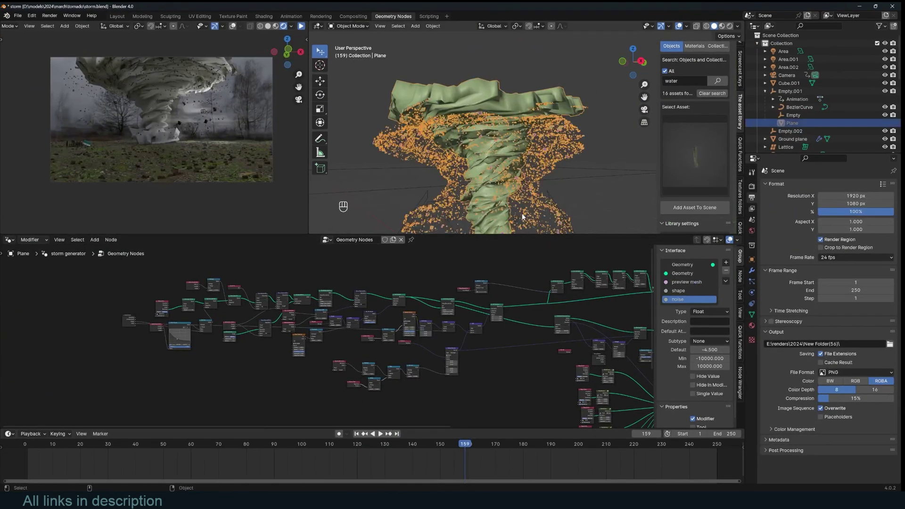
scroll(547, 369, down, 6)
middle_drag(546, 369, 445, 345)
scroll(427, 345, up, 9)
scroll(422, 346, up, 5)
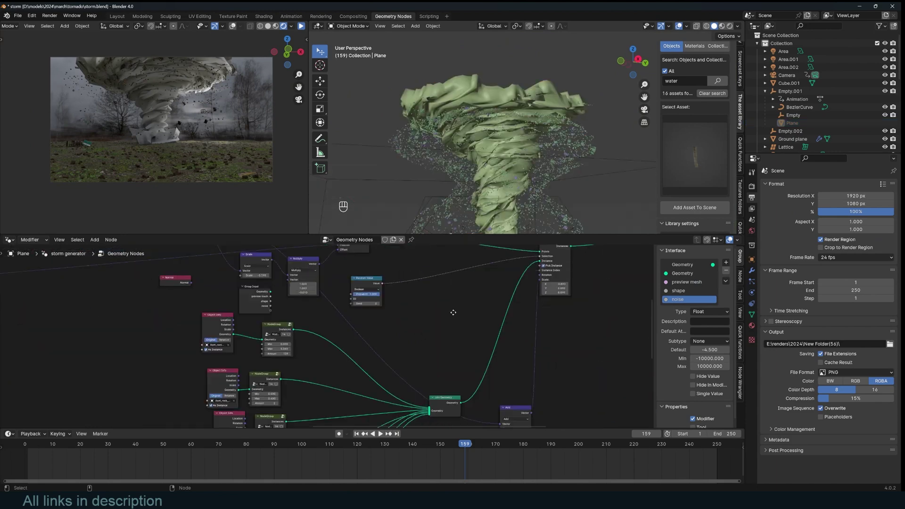
- Try instancing collection c through a Collection Info node with Separate Children and Reset Children enabled, linked to Instance on Points' Instance
scroll(774, 86, down, 10)
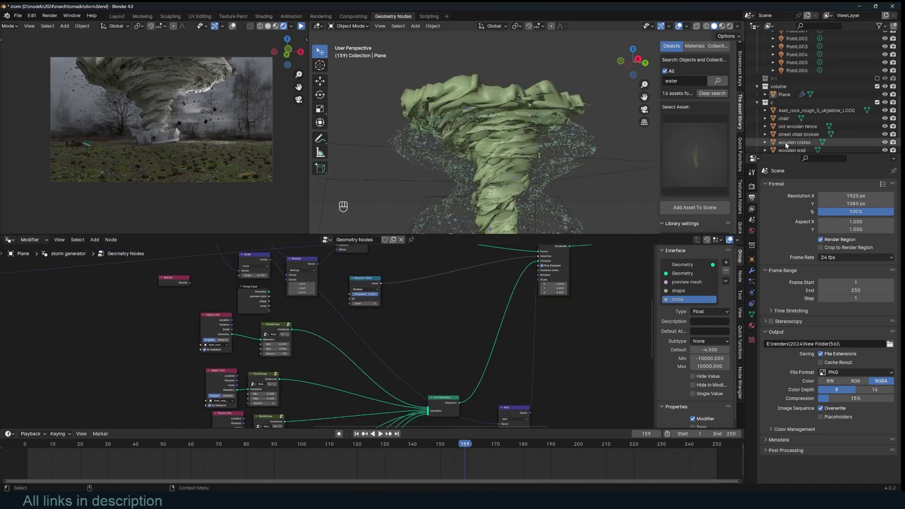
drag(774, 86, 422, 330)
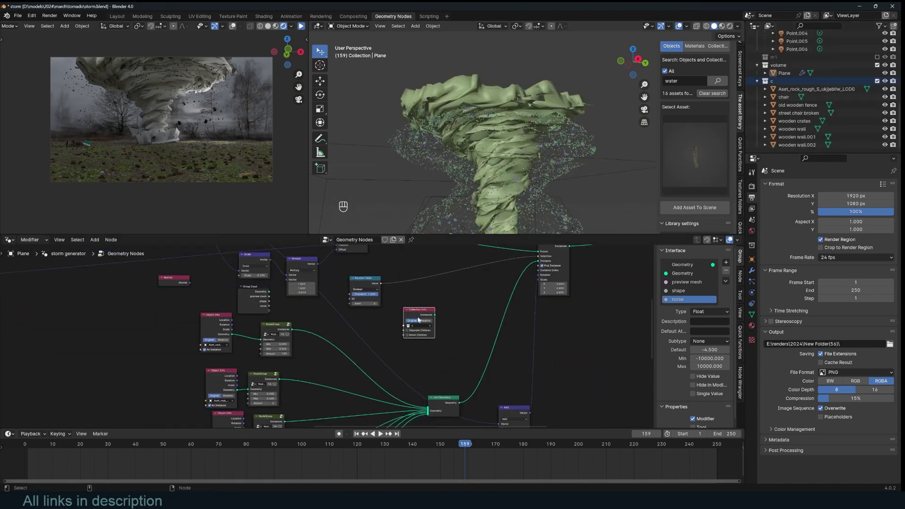
scroll(459, 307, up, 2)
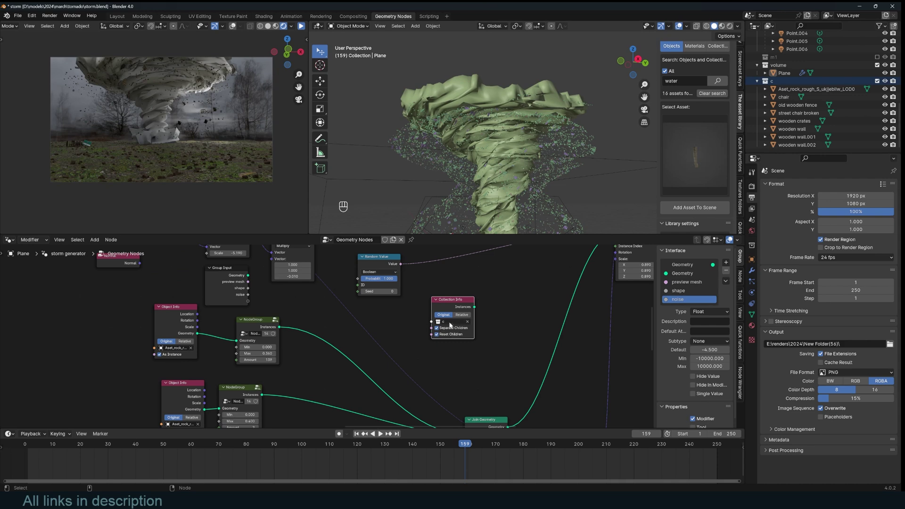
middle_drag(504, 304, 411, 350)
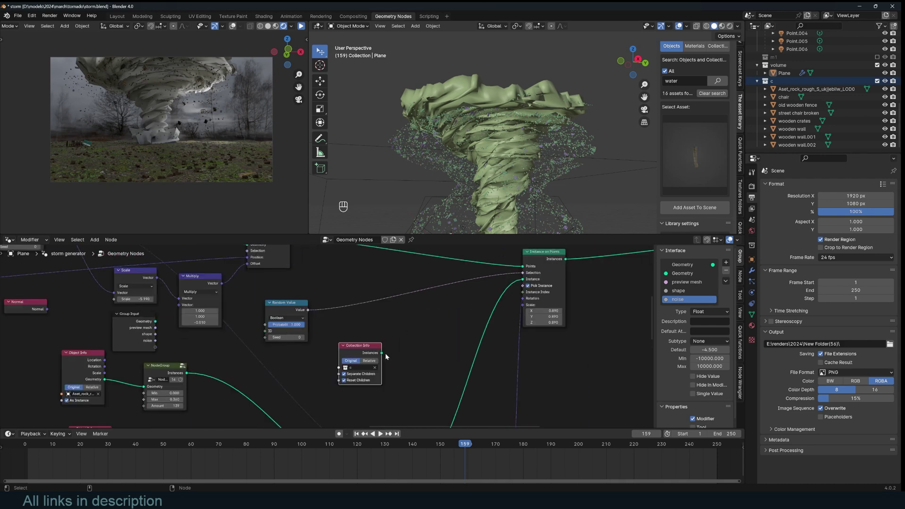
drag(382, 352, 462, 314)
drag(525, 283, 523, 280)
- Check the scattered collection through the camera with the rendered preview resumed, and delete the Collection Info node
key(KP_2)
key(KP_0)
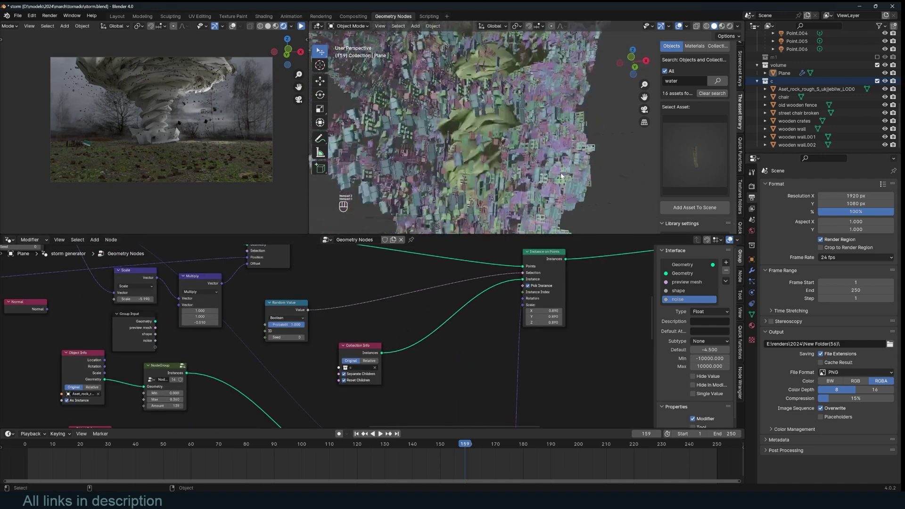
click(301, 26)
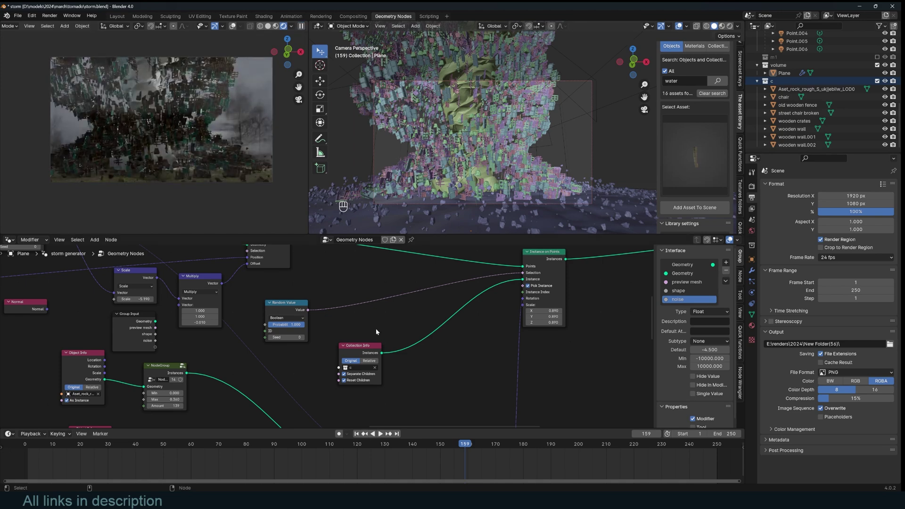
scroll(473, 296, down, 2)
key(x)
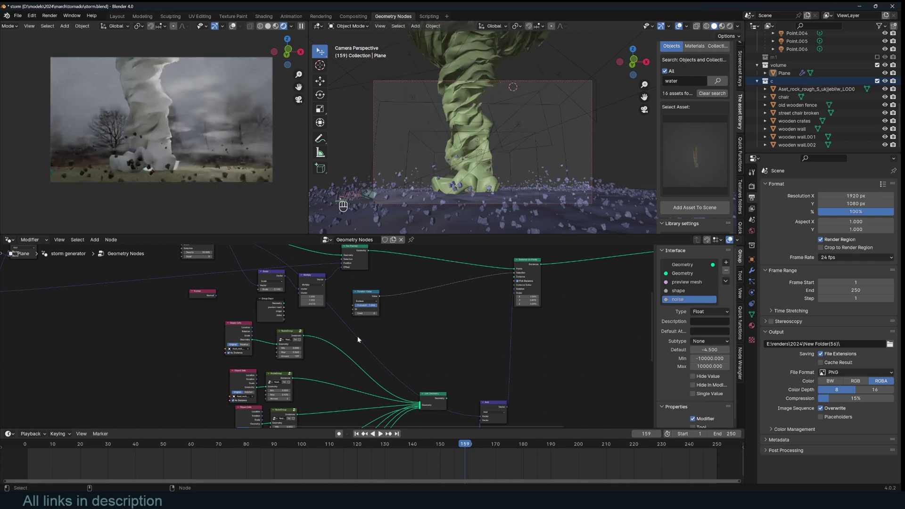
- Preview single debris types by linking the rock's and then the chair's NodeGroup output to Instance on Points' Instance
middle_drag(295, 348, 363, 308)
ctrl+shift+click(367, 298)
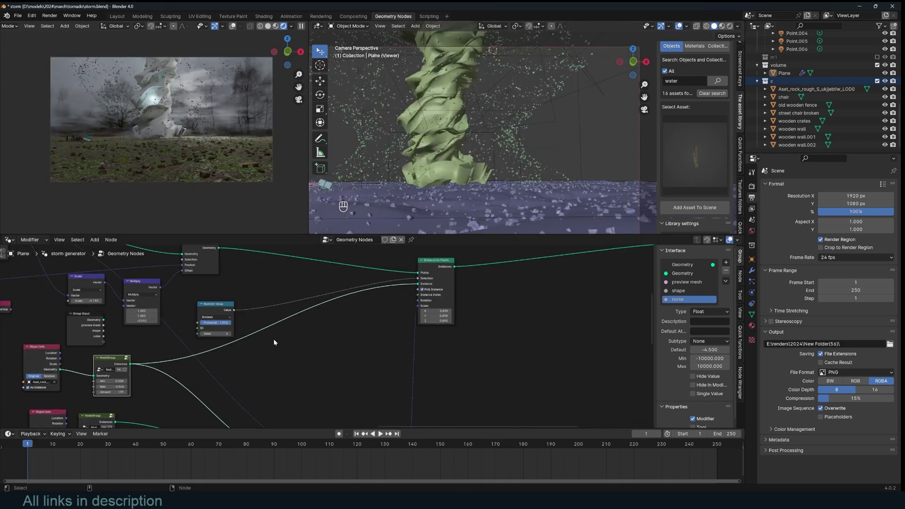
scroll(301, 291, down, 2)
drag(320, 390, 415, 264)
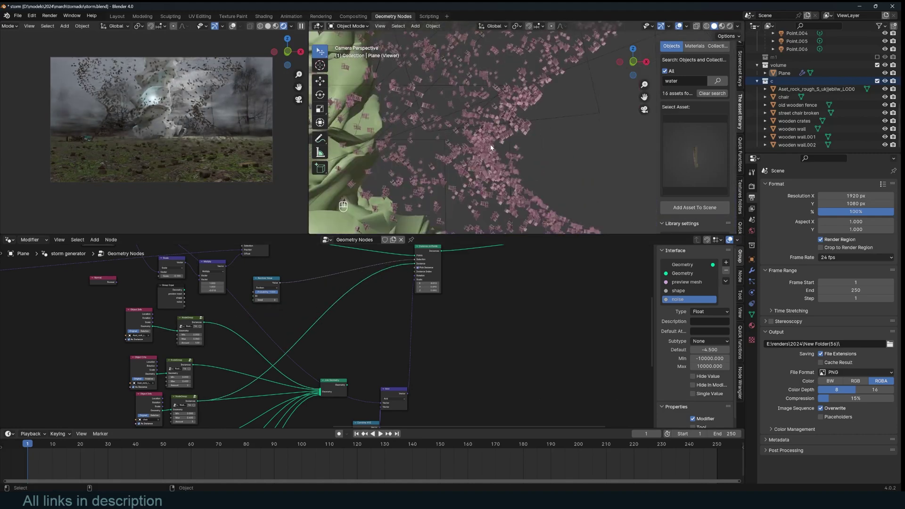
- Examine the chair instances around the tornado and the source debris objects standing on the ground
scroll(332, 401, down, 2)
scroll(333, 401, down, 5)
middle_drag(347, 382, 375, 352)
scroll(262, 344, up, 12)
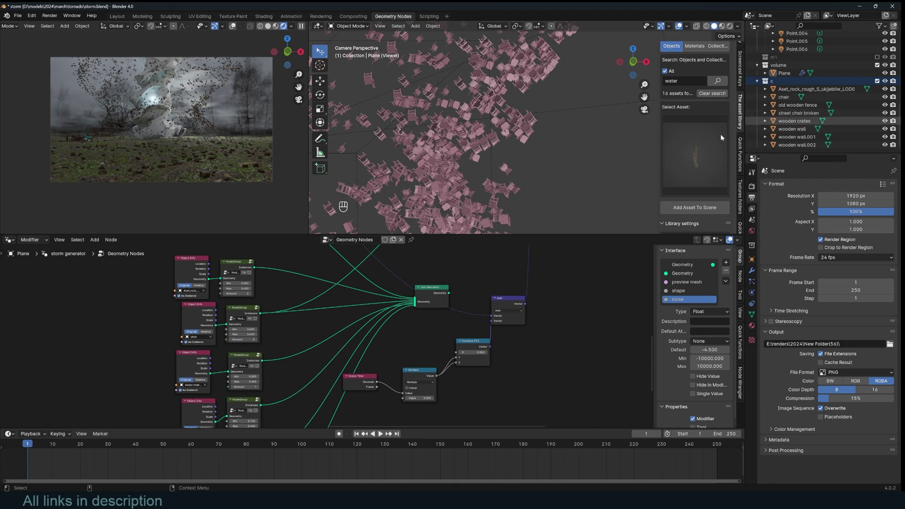
scroll(501, 174, down, 3)
middle_drag(501, 174, 521, 157)
middle_drag(524, 74, 555, 89)
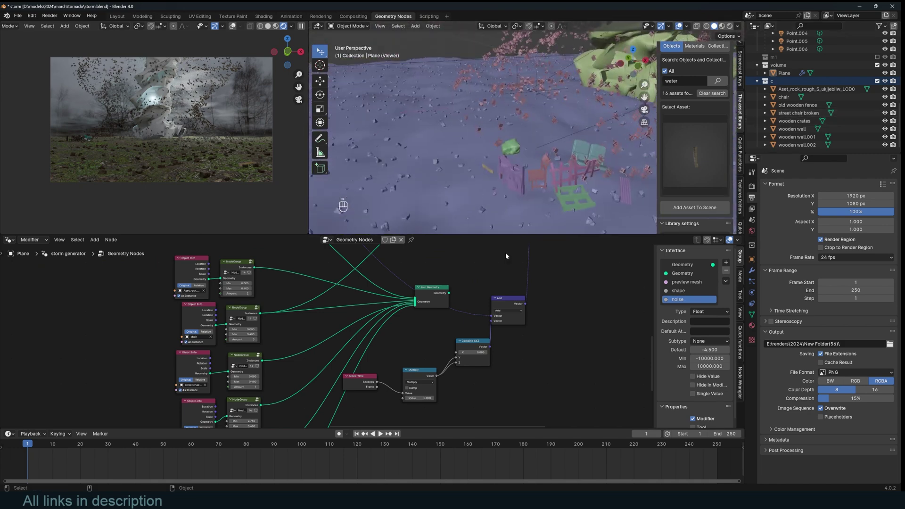
- Add collection c again as a Collection Info node with separated, reset children, link it to Instance, and play the animation
middle_drag(506, 320, 412, 422)
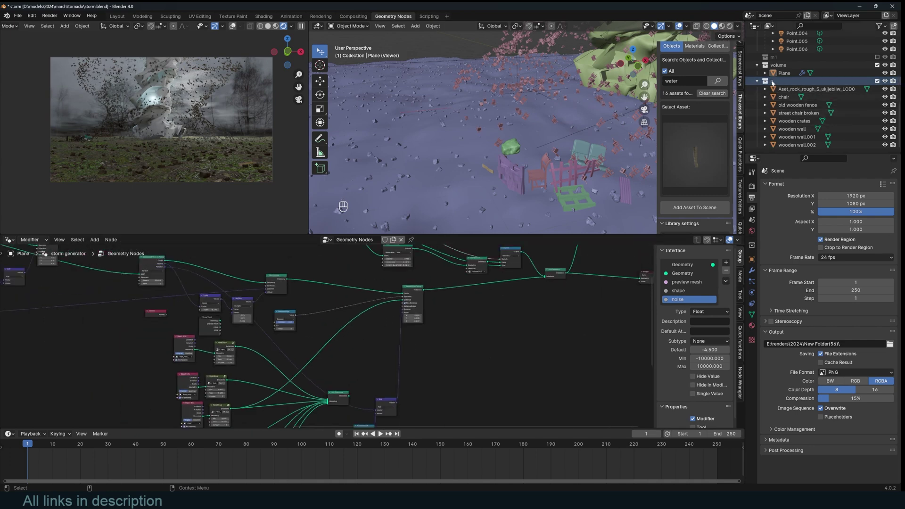
drag(774, 81, 350, 340)
scroll(386, 370, up, 3)
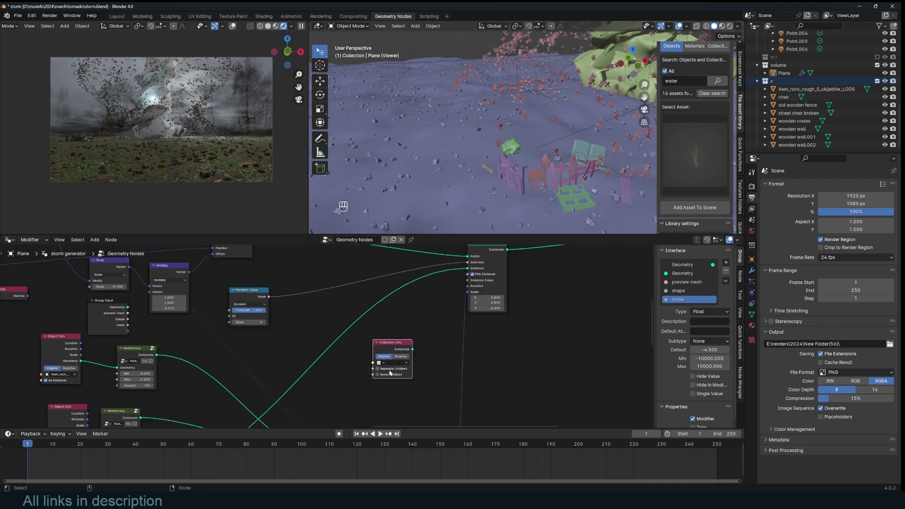
drag(414, 349, 469, 273)
key(space)
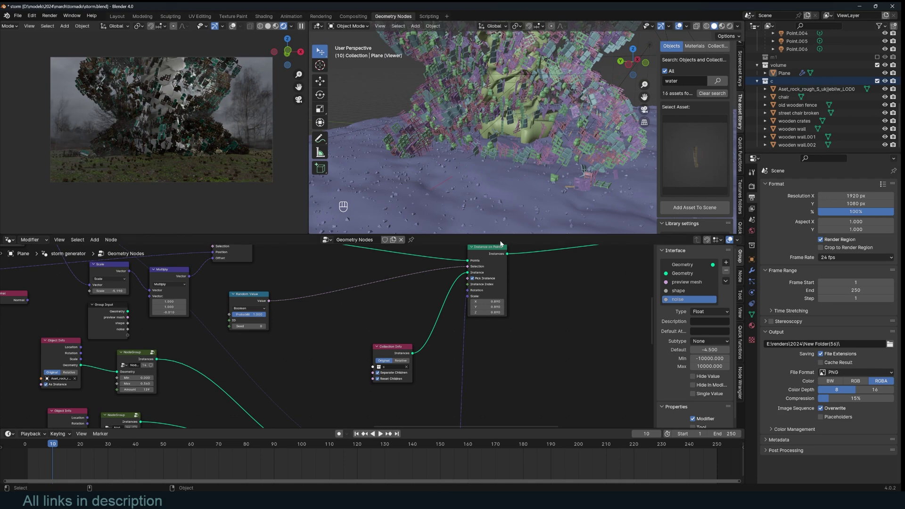
- Remove the Collection Info node and link the Join Geometry output to Instance on Points' Instance
key(x)
scroll(389, 329, down, 2)
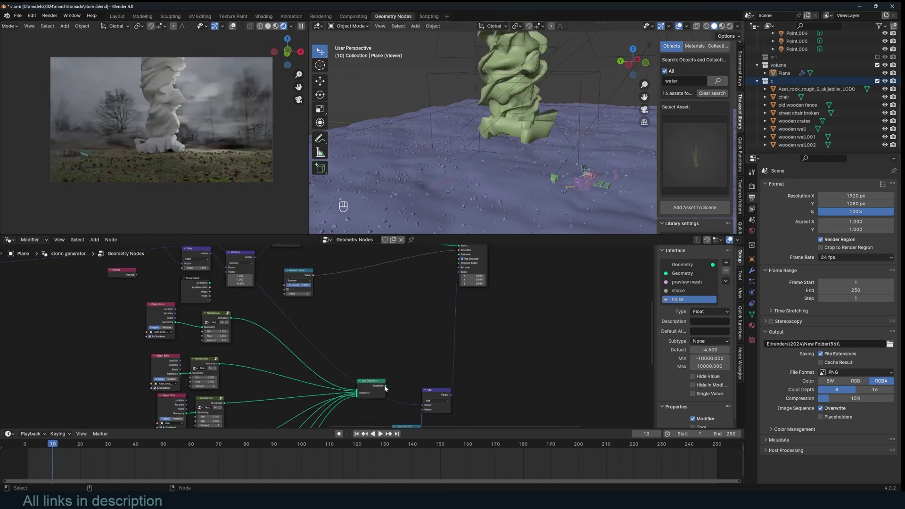
drag(386, 390, 459, 277)
middle_drag(235, 364, 389, 330)
drag(309, 297, 316, 303)
scroll(332, 350, down, 6)
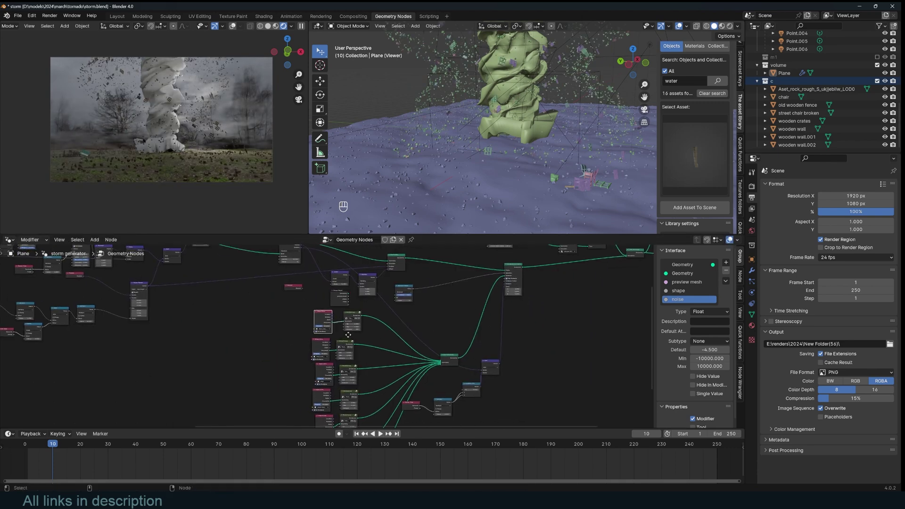
- Inspect the mixed debris around the tornado up close through the camera view
scroll(337, 350, up, 9)
key(KP_0)
scroll(495, 134, up, 2)
shift+middle_drag(495, 134, 561, 133)
scroll(479, 159, down, 3)
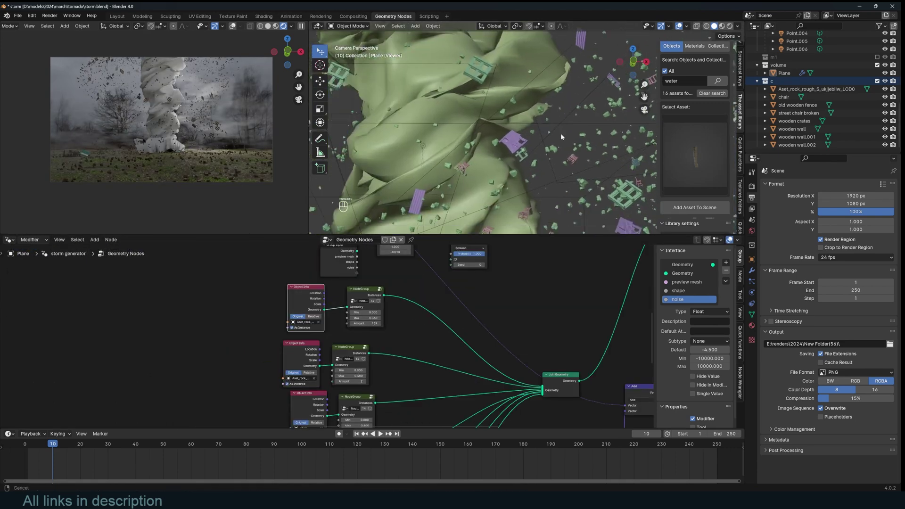
scroll(522, 161, down, 1)
scroll(516, 153, up, 2)
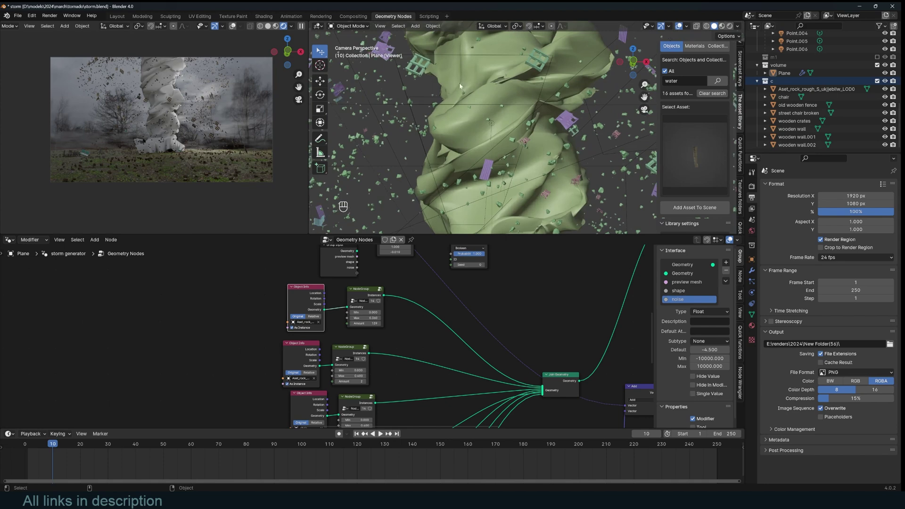
- Raise the Amount of the street chair's NodeGroup to 675 and check the density of chairs around the tornado
scroll(354, 365, down, 6)
middle_drag(348, 390, 412, 306)
scroll(419, 354, up, 8)
middle_drag(387, 365, 330, 331)
scroll(252, 344, up, 2)
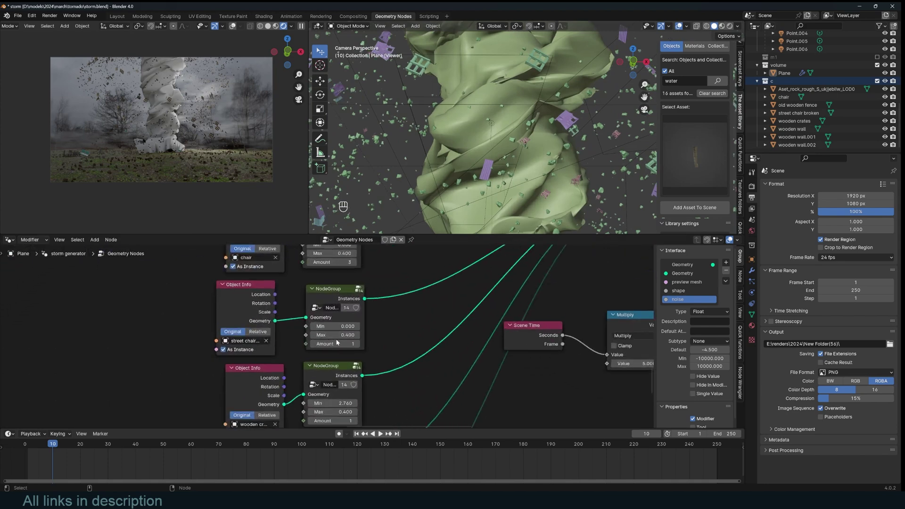
drag(337, 344, 655, 344)
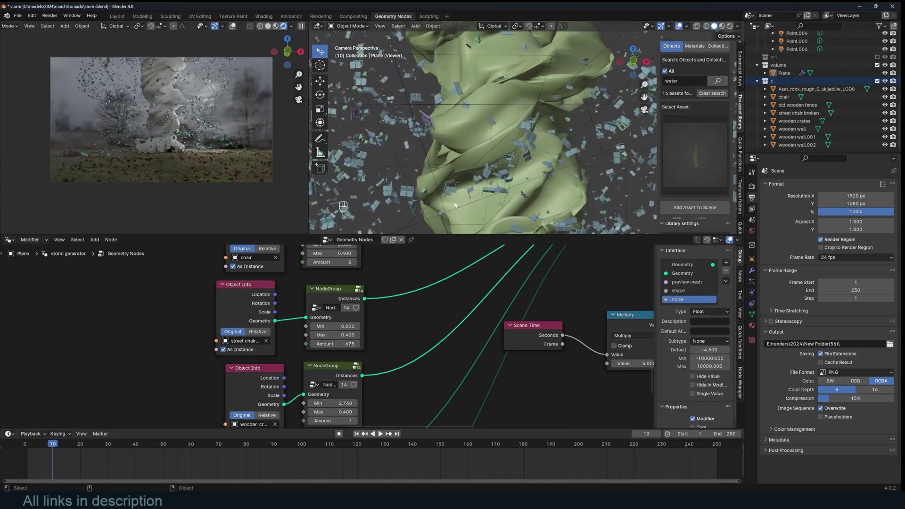
scroll(455, 205, down, 3)
scroll(407, 136, up, 3)
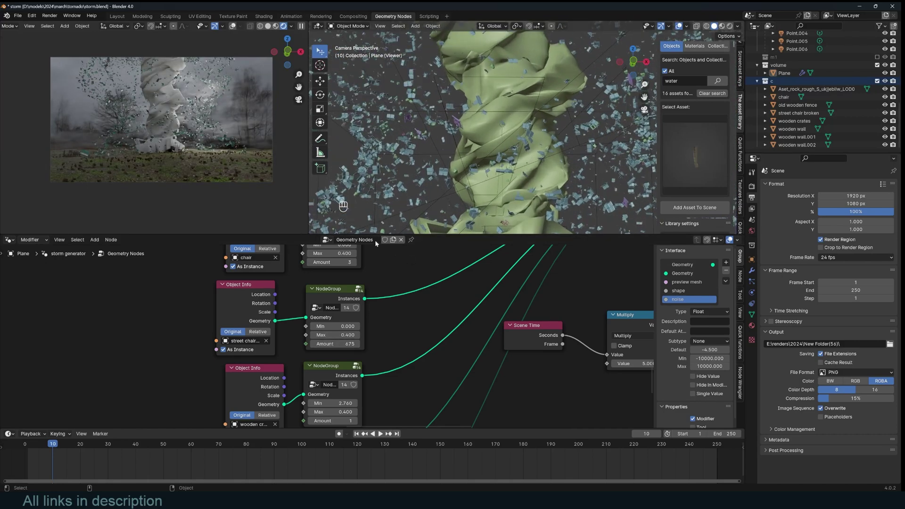
- Set the Amount of the street chair's NodeGroup to 1
click(347, 347)
text(1)
key(Return)
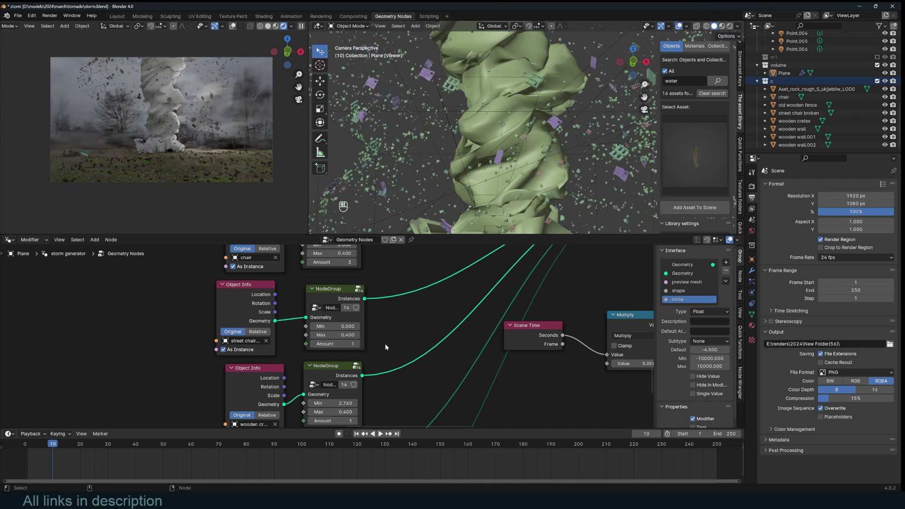
- Raise the Amount of the wooden crates' NodeGroup to 59 and check the crates around the tornado
middle_drag(386, 375, 401, 335)
scroll(406, 344, down, 1)
scroll(363, 348, up, 1)
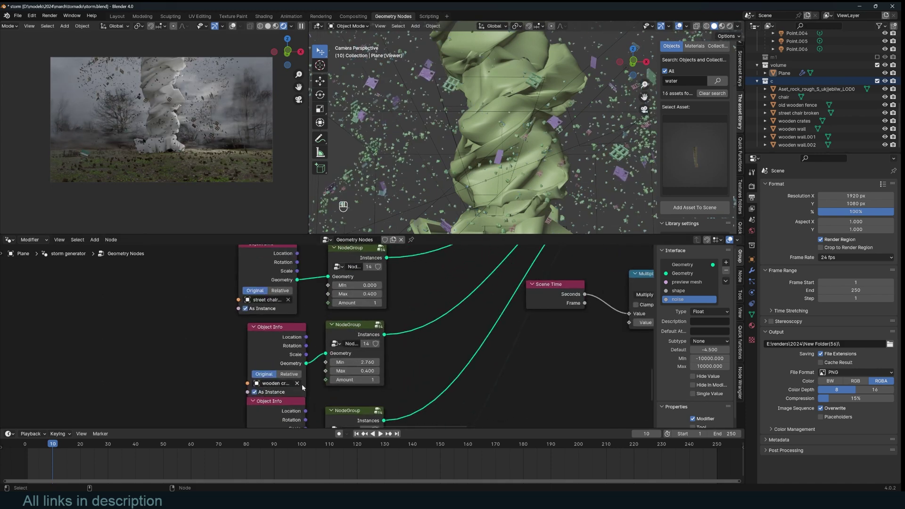
drag(360, 380, 424, 380)
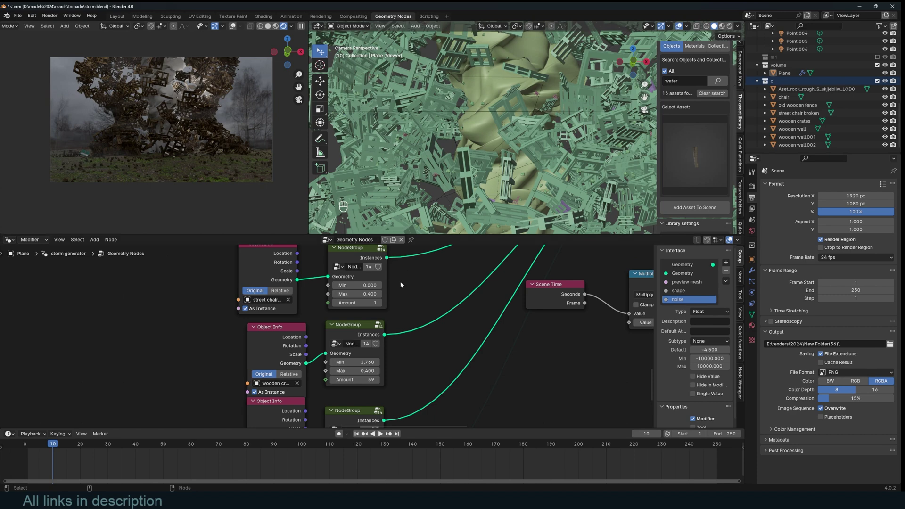
scroll(561, 180, down, 2)
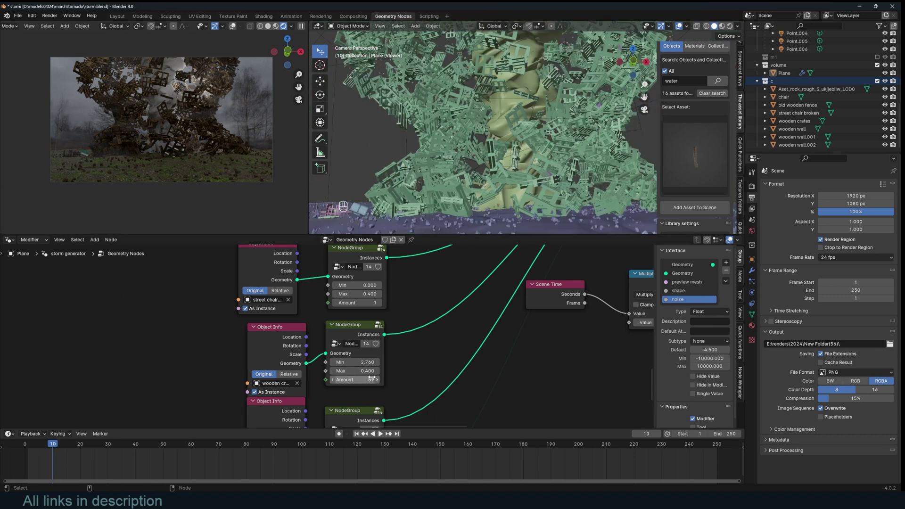
- Restore the original Amount of the wooden crates' NodeGroup
key(Return)
scroll(433, 351, down, 3)
scroll(428, 346, up, 3)
- Try a different Amount on the wooden wall's NodeGroup and return it to 1
middle_drag(410, 393, 402, 327)
drag(381, 367, 385, 366)
key(Return)
middle_drag(434, 360, 444, 308)
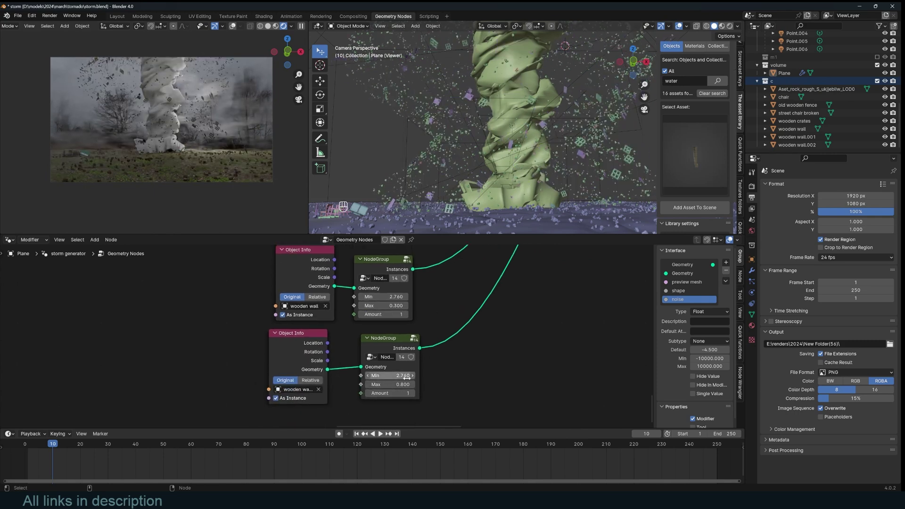
- Set Min to 3.960, Max to 0.400 and Amount to 9 on the lowest wooden wall's NodeGroup, undoing the accidental group copy
drag(391, 393, 392, 393)
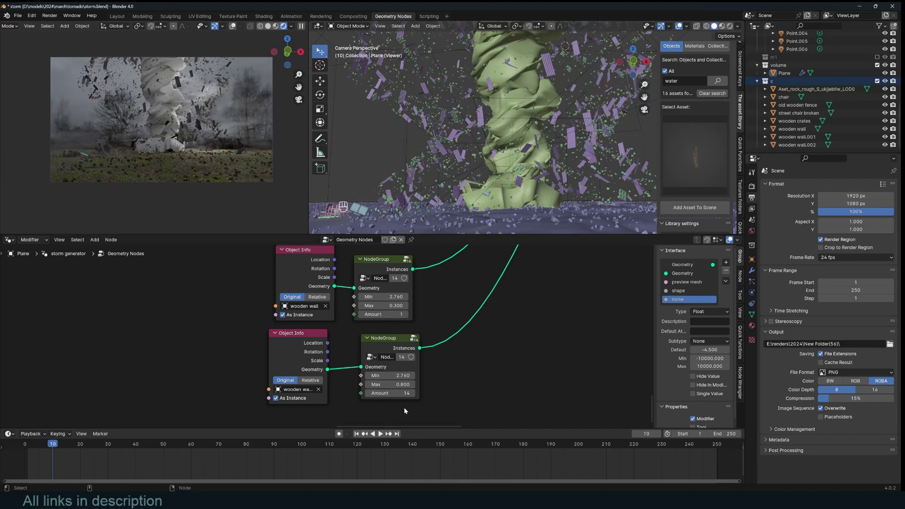
mouse_move(390, 394)
mouse_down()
mouse_move(381, 393)
mouse_move(393, 376)
mouse_move(397, 385)
mouse_up()
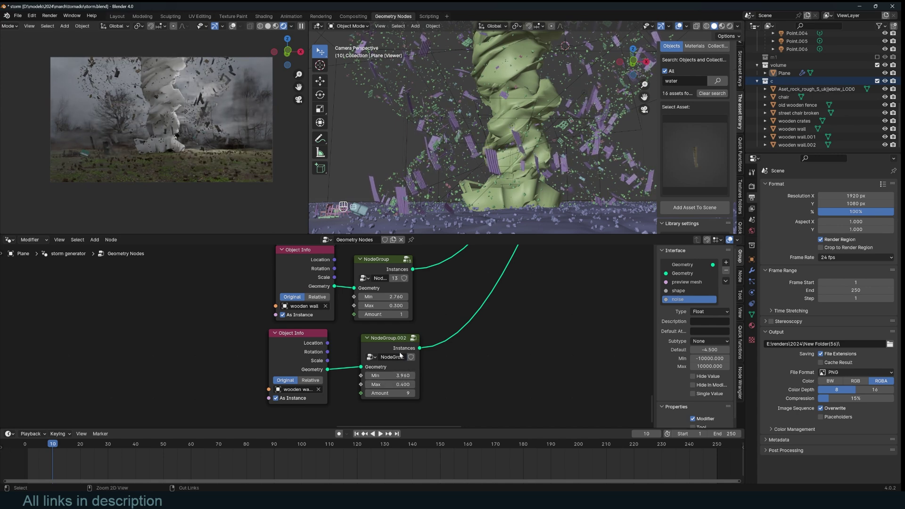
key(ctrl+z)
key(ctrl+z)
key(ctrl+z)
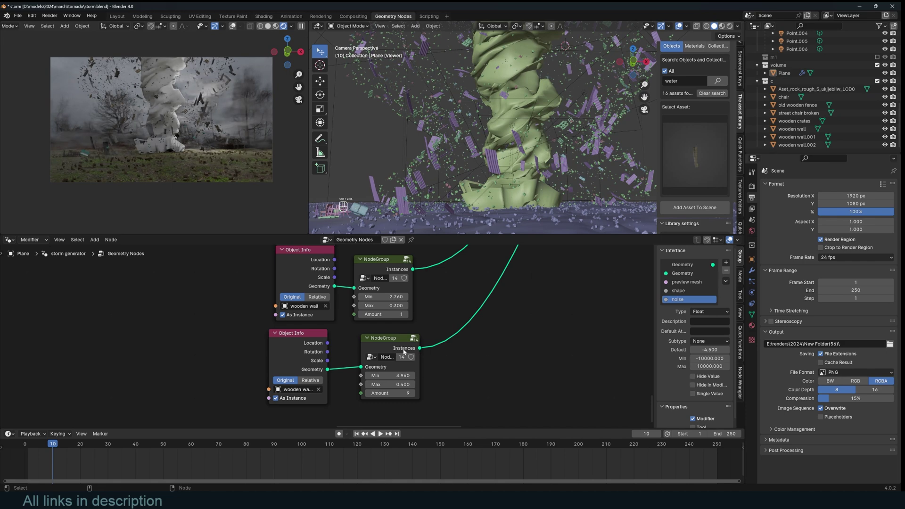
- Save the file and examine the Duplicate Elements, random scale and rotation nodes inside the lowest wooden wall's NodeGroup
key(Tab)
key(ctrl+s)
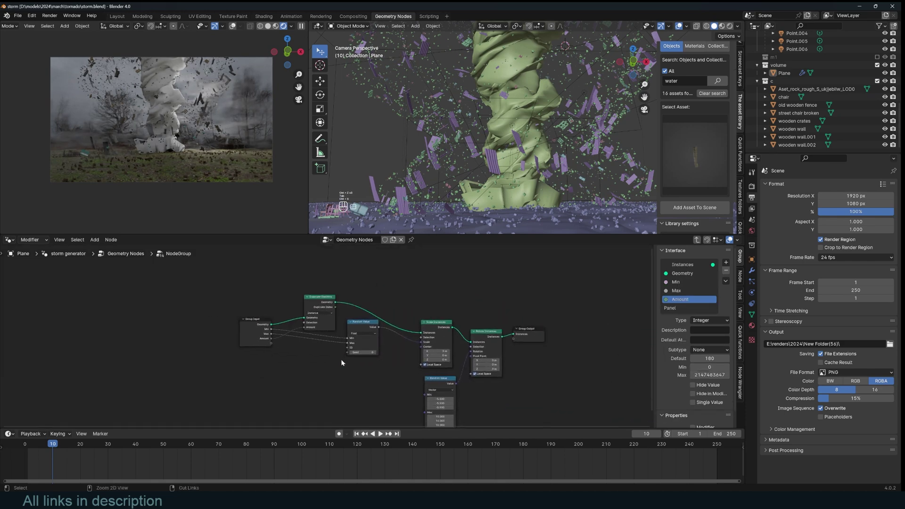
scroll(342, 363, up, 2)
drag(313, 288, 313, 269)
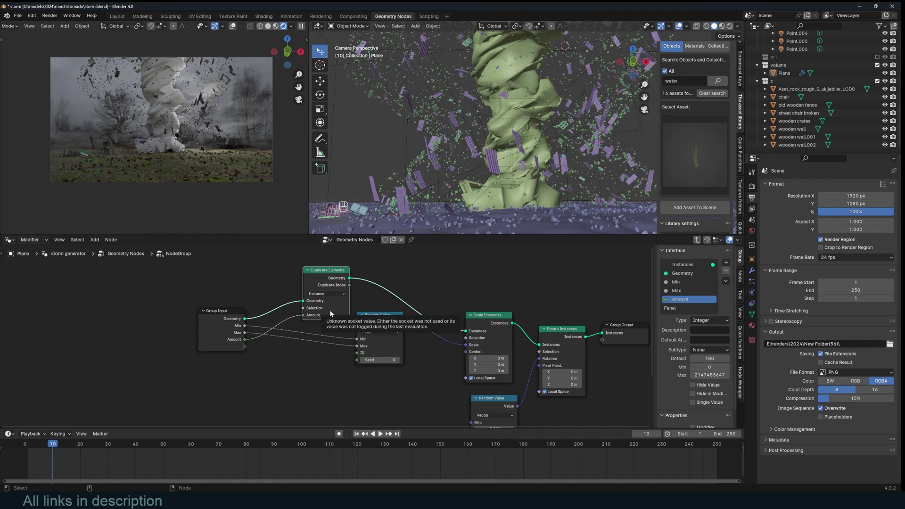
scroll(419, 329, down, 1)
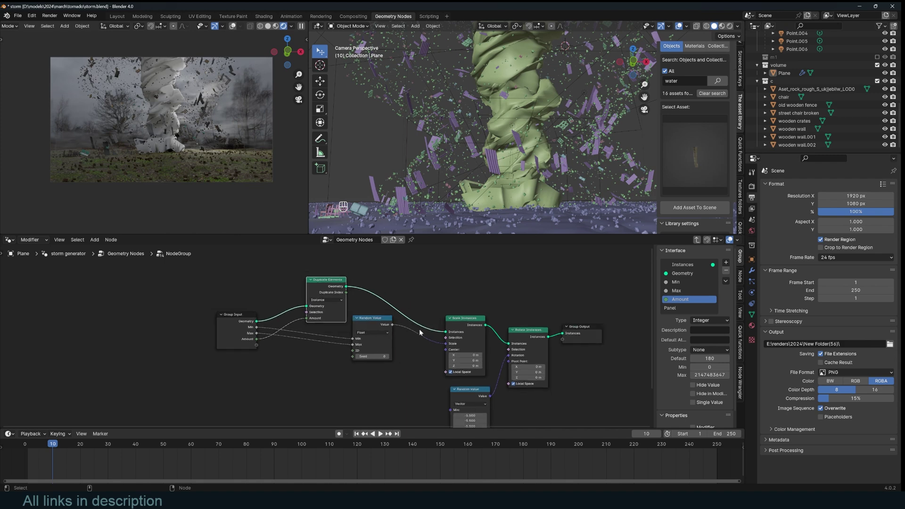
key(Tab)
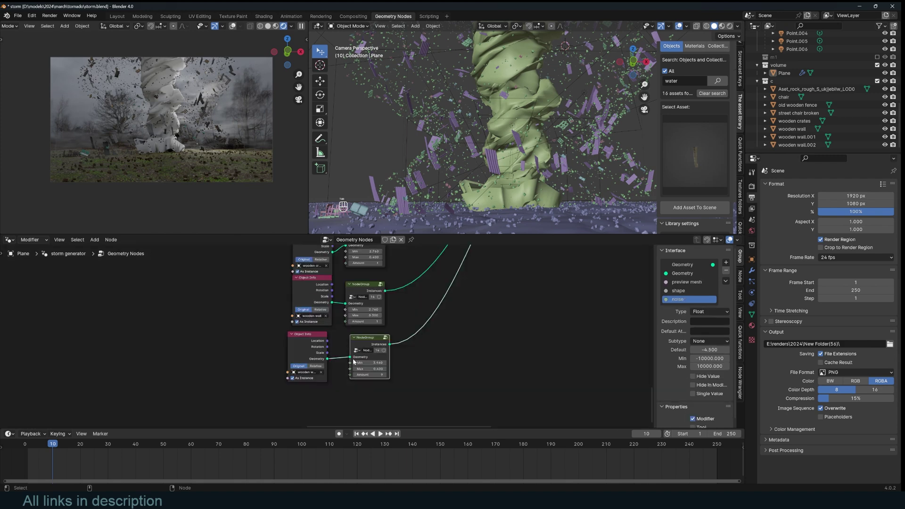
key(Tab)
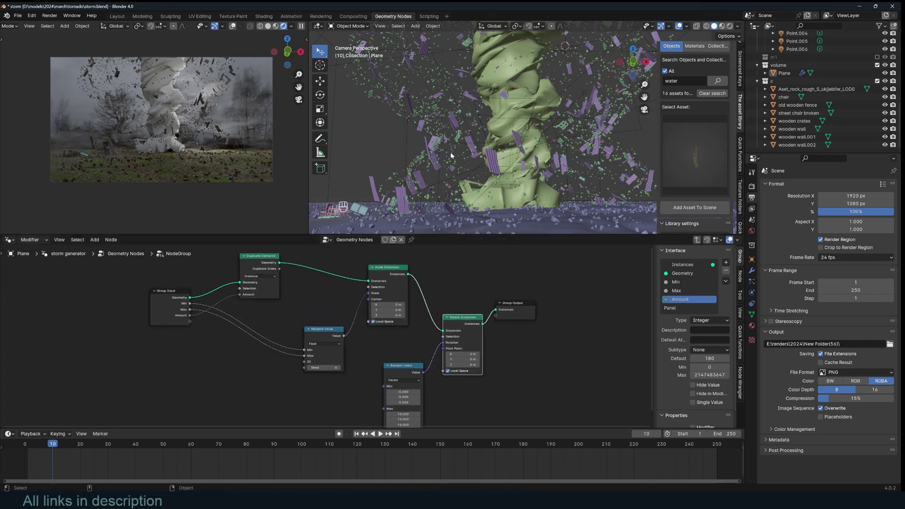
key(Tab)
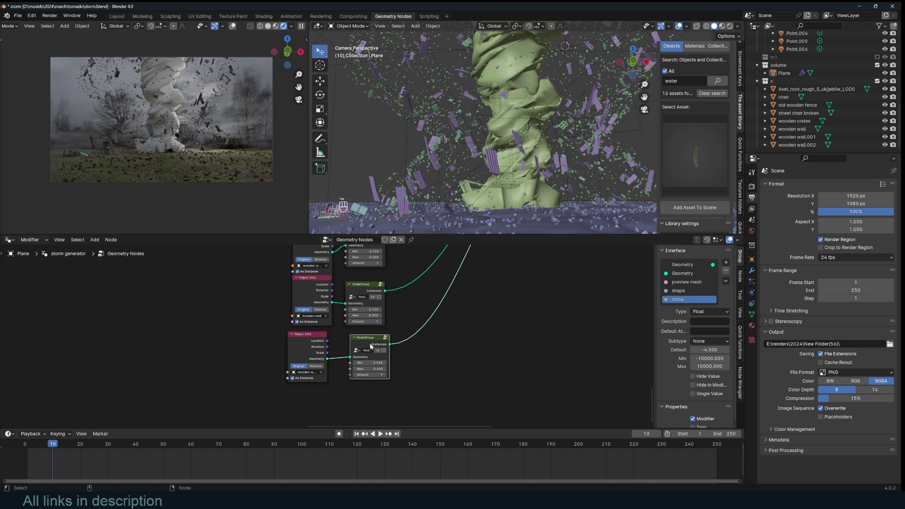
- Add a Collection Info node for collection c beside the debris Join Geometry node
middle_drag(436, 342, 429, 360)
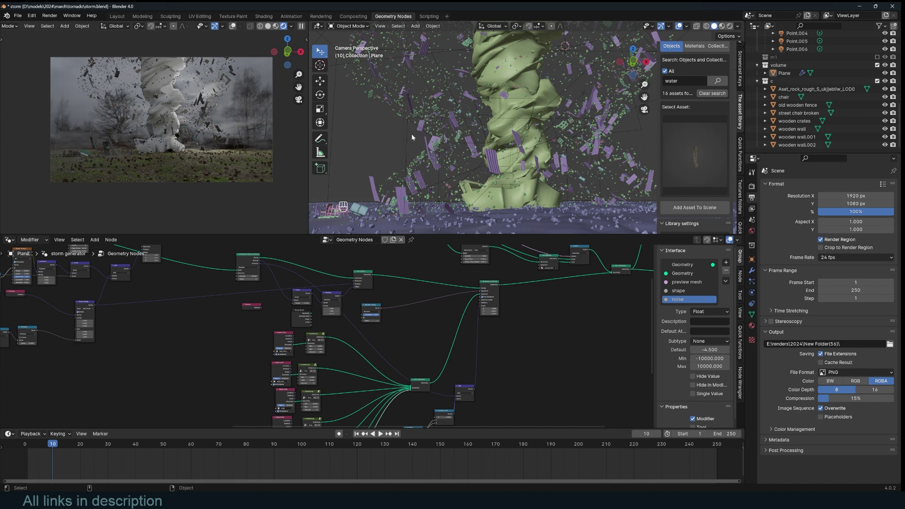
scroll(311, 367, up, 3)
middle_drag(309, 366, 362, 322)
drag(361, 322, 358, 318)
middle_drag(565, 361, 471, 367)
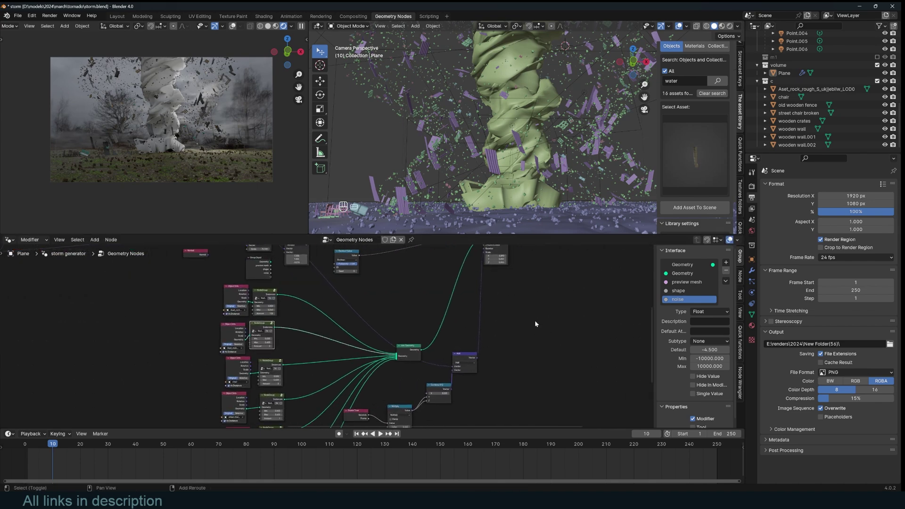
key(shift+a)
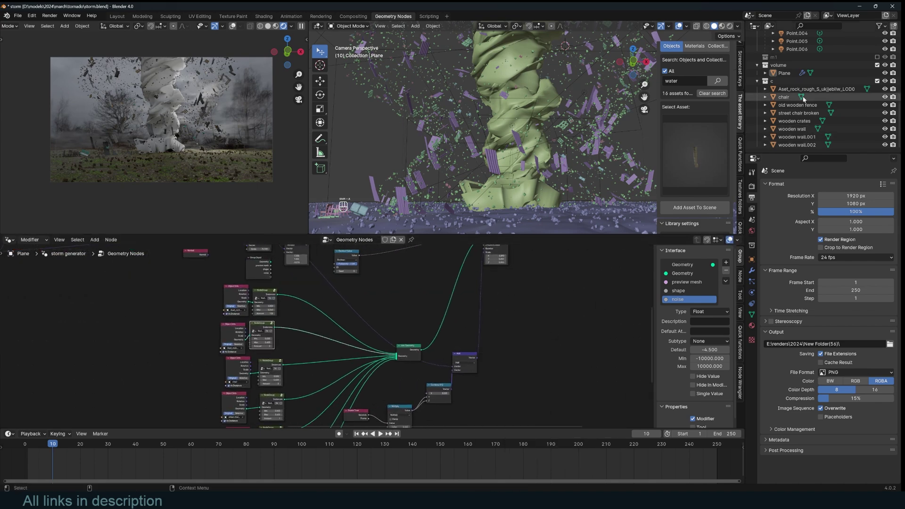
click(512, 298)
scroll(325, 339, up, 1)
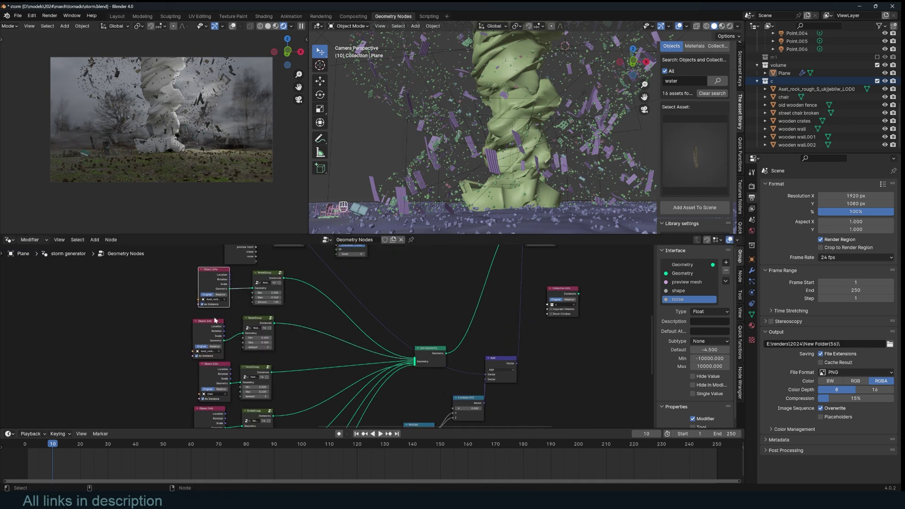
- Review the separate Object Info debris branches and delete the unconnected Collection Info node
click(220, 415)
scroll(444, 374, down, 3)
middle_drag(444, 374, 444, 324)
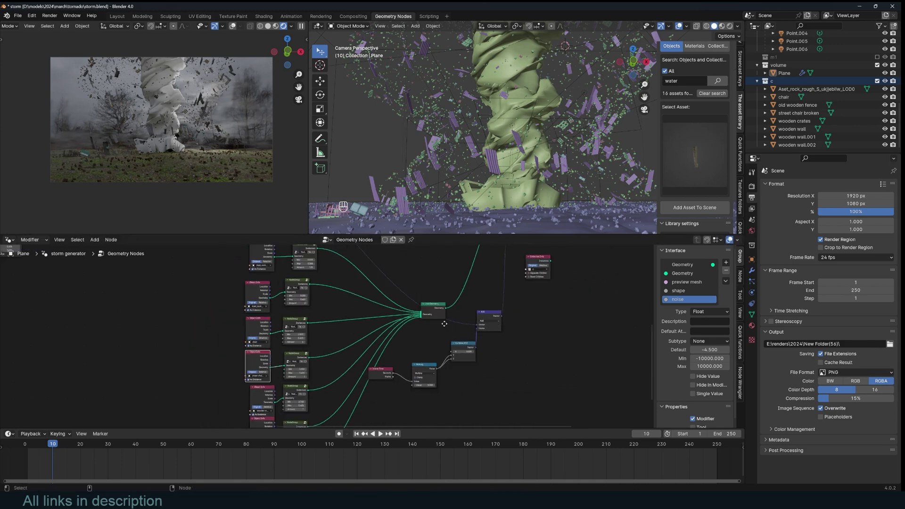
drag(439, 316, 435, 310)
scroll(472, 321, down, 3)
middle_drag(518, 274, 484, 367)
click(489, 368)
key(ctrl+x)
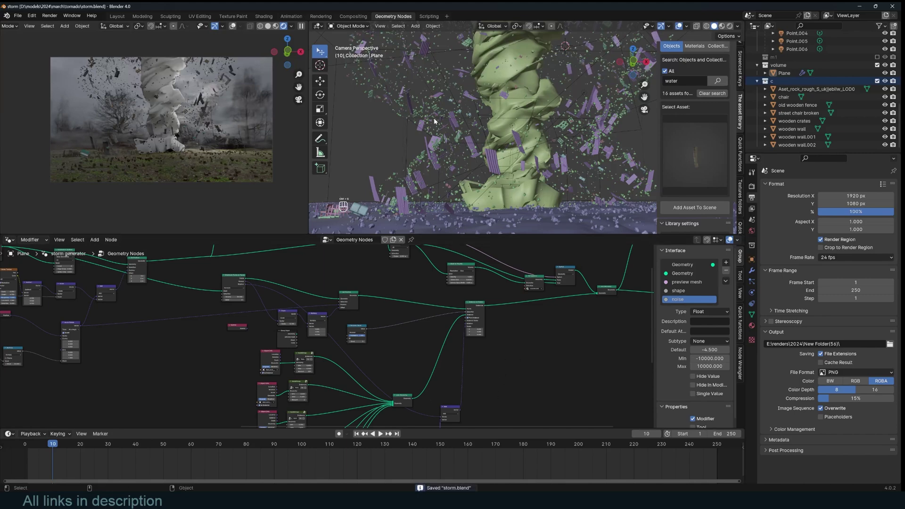
- Play and replay the animation in the camera view to examine the debris swirling around the tornado above the ground plane
scroll(488, 345, down, 2)
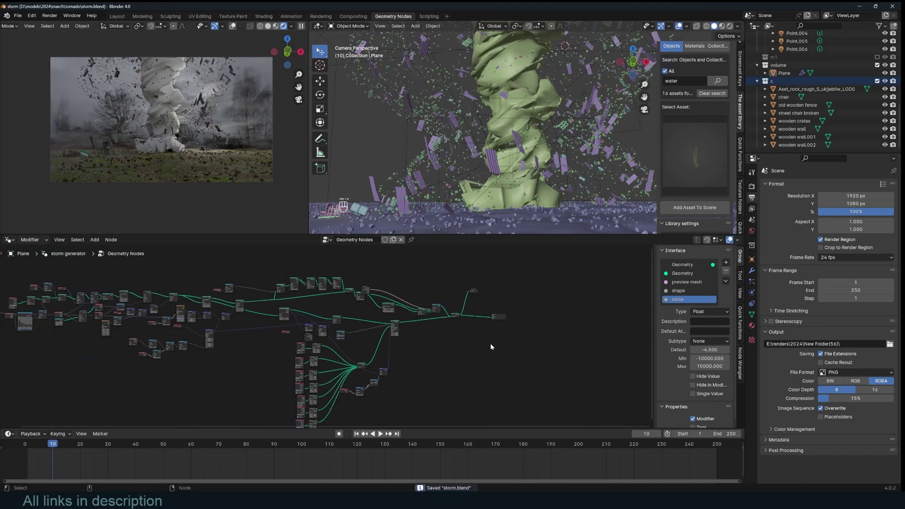
scroll(462, 329, up, 4)
scroll(430, 327, down, 3)
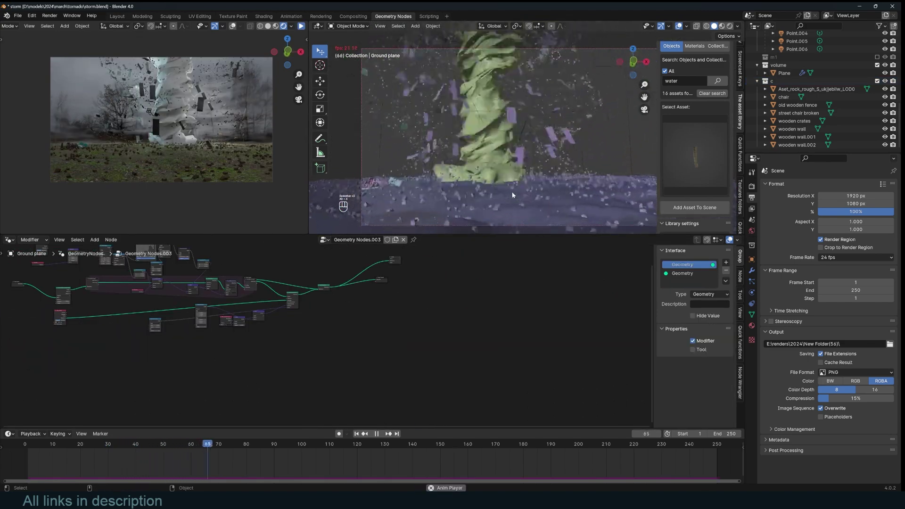
key(alt+a)
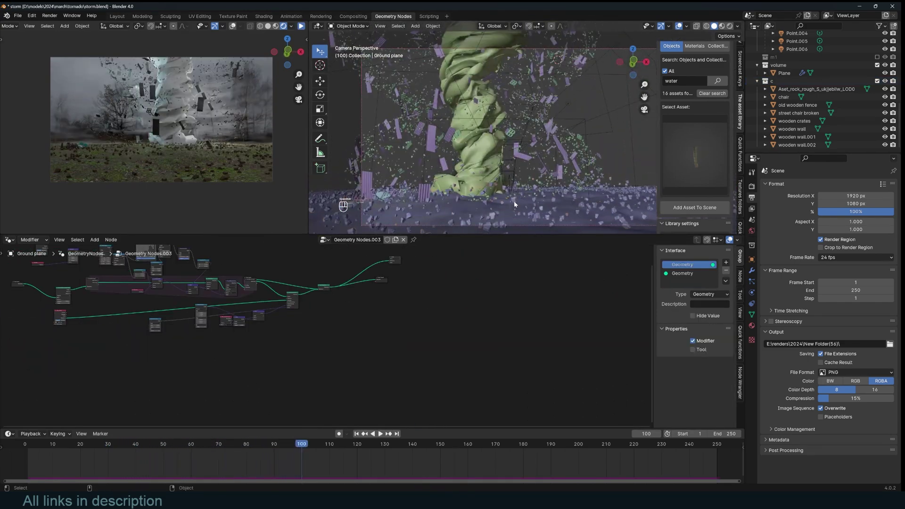
click(515, 202)
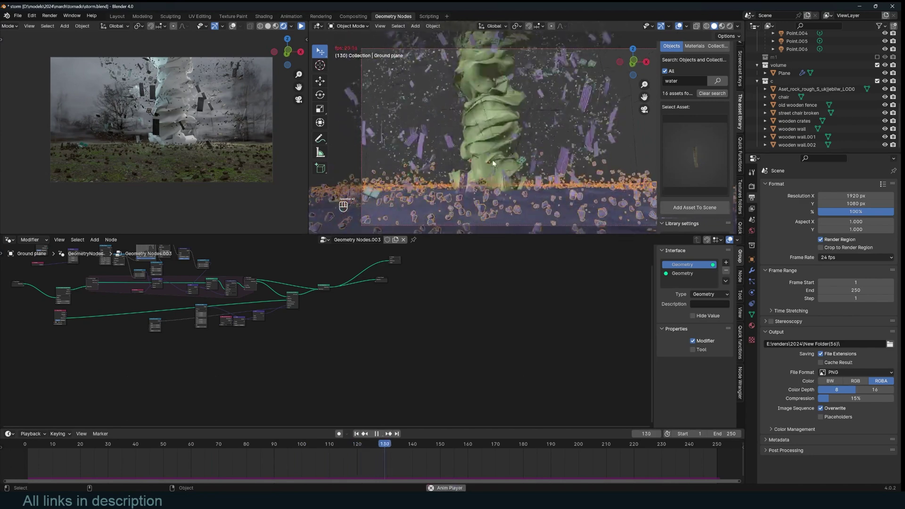
key(alt+a)
key(space)
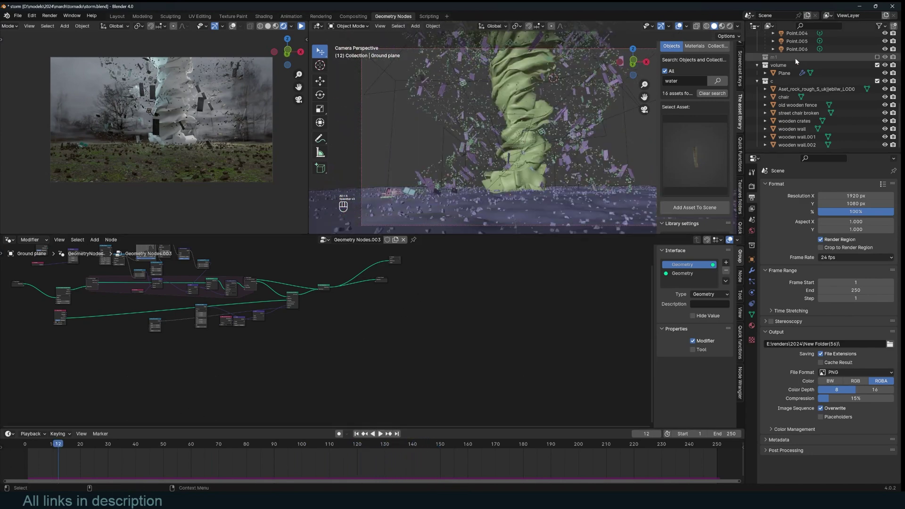
- Select BezierCurve under Empty.001 and play the animation to examine the whole tornado, including its upper part
scroll(794, 70, up, 10)
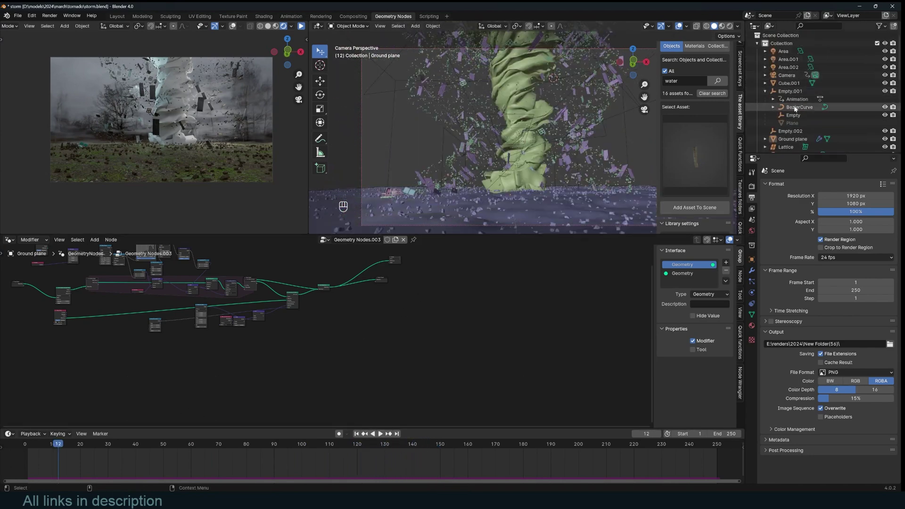
key(Tab)
scroll(523, 72, down, 3)
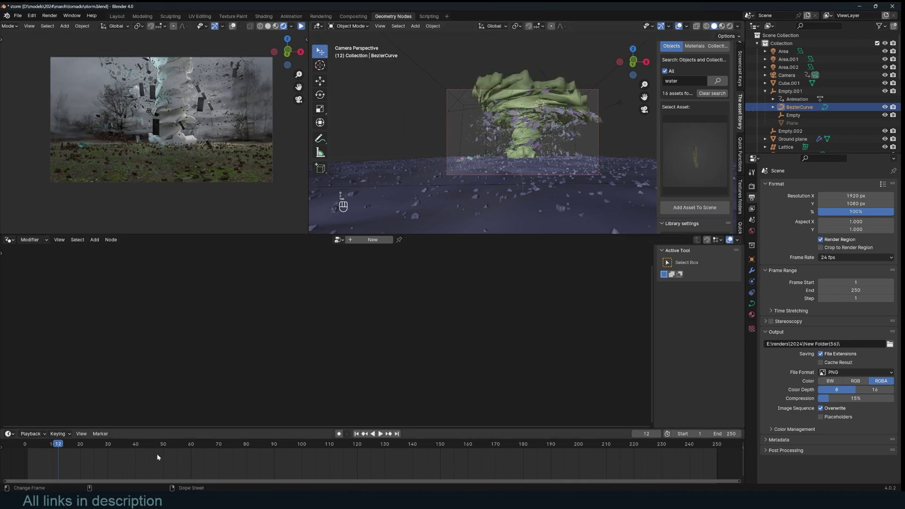
key(space)
scroll(452, 206, up, 2)
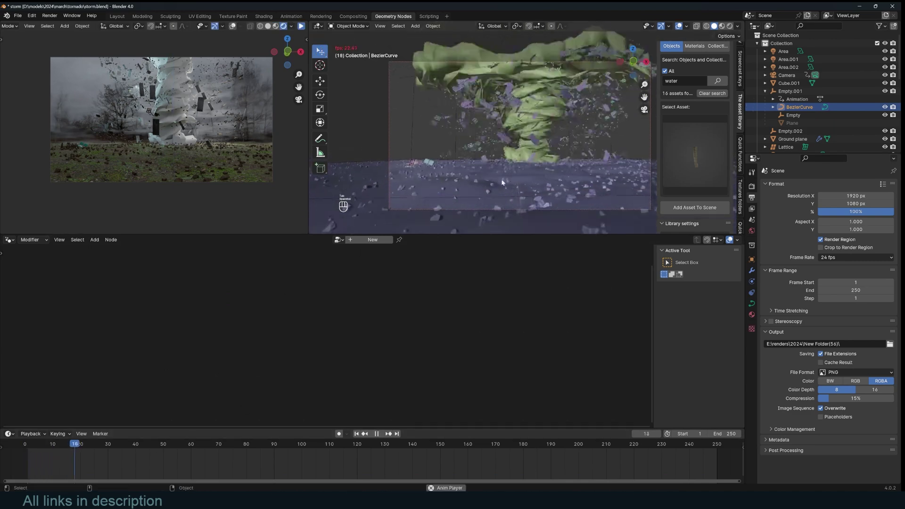
click(430, 191)
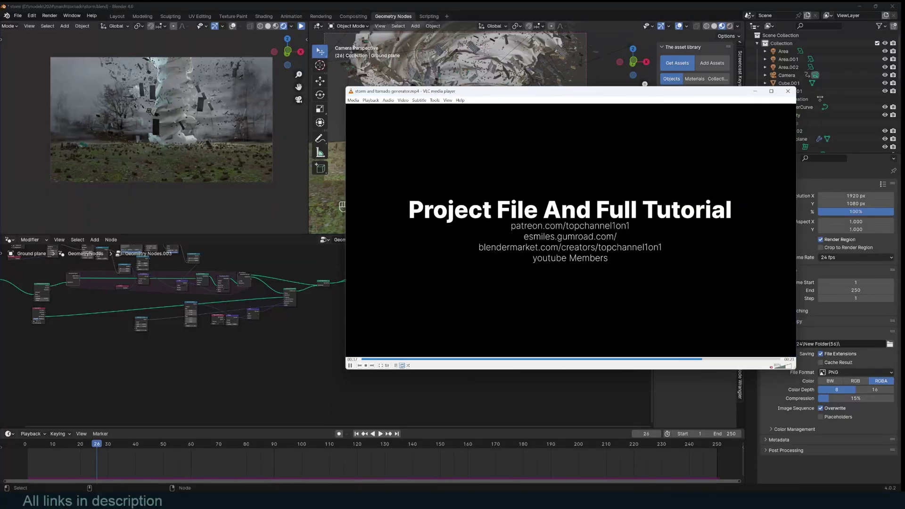
- In VLC media player, jump back in storm and tornado generator.mp4 to the part showing the tornado
click(581, 360)
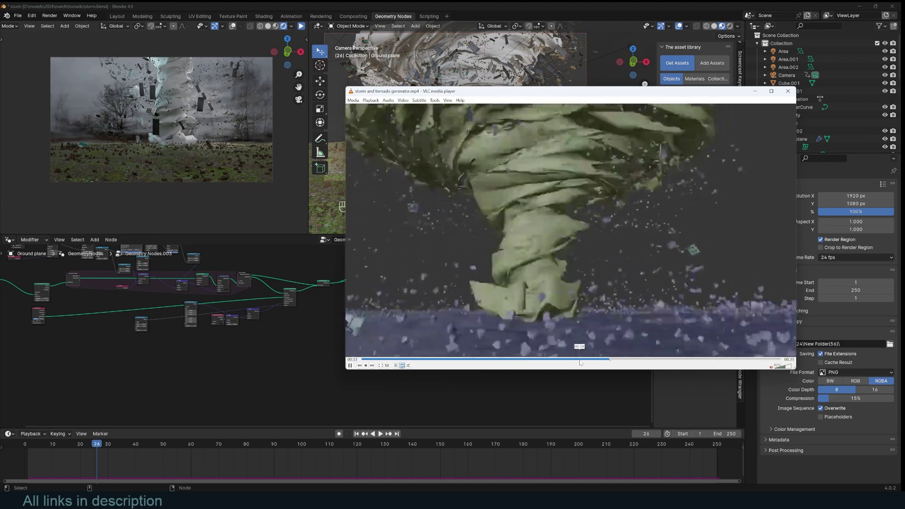